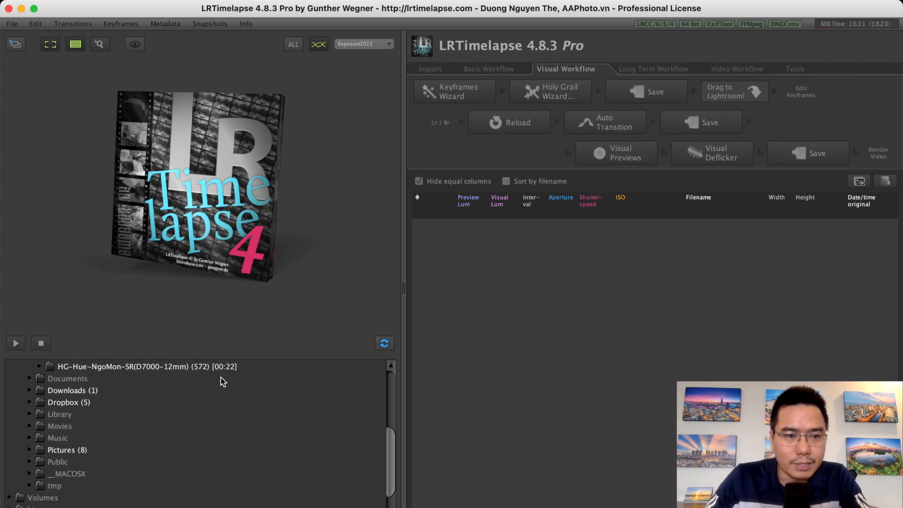
- Load the HG-Hue-NgoMon-SR(D7000-12mm) image sequence and narrow the Filename column of the frame table
{"action": "left_click", "coordinate": [209, 368]}
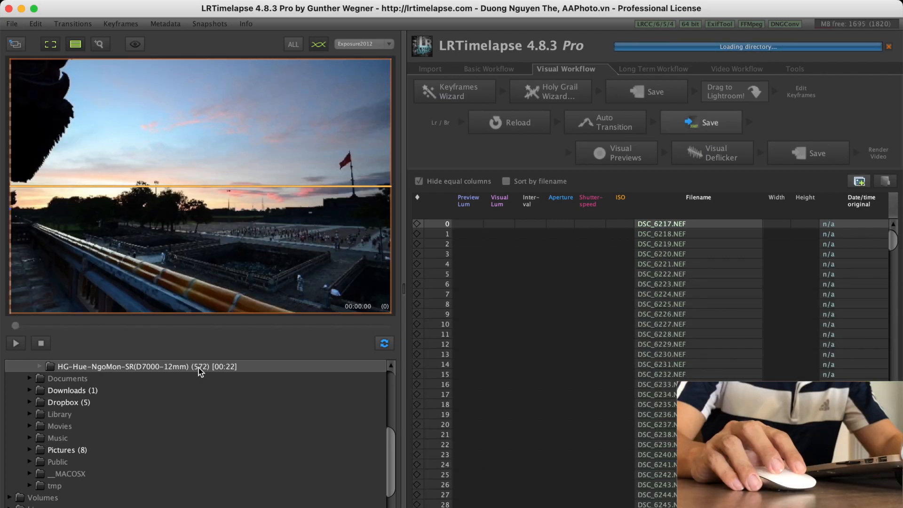
{"action": "left_click_drag", "start_coordinate": [758, 196], "coordinate": [699, 200]}
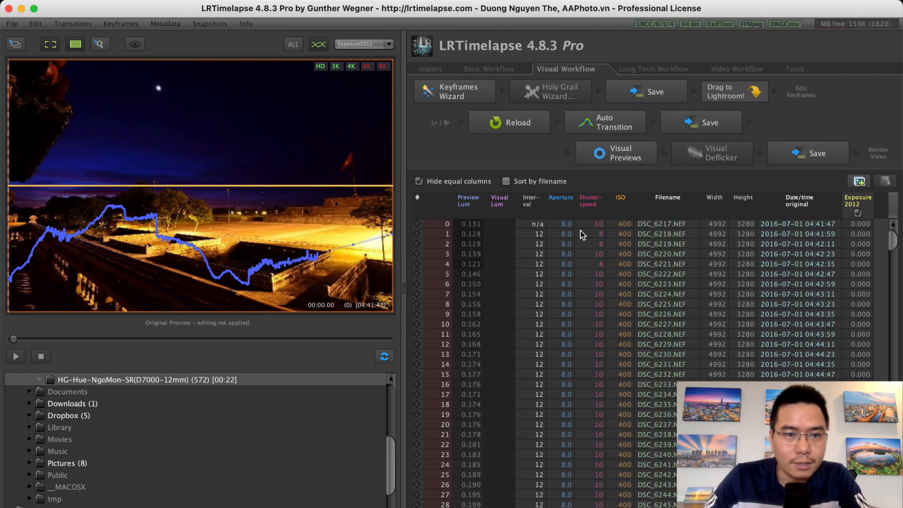
{"action": "left_click", "coordinate": [663, 225]}
{"action": "left_click_drag", "start_coordinate": [891, 247], "coordinate": [890, 501]}
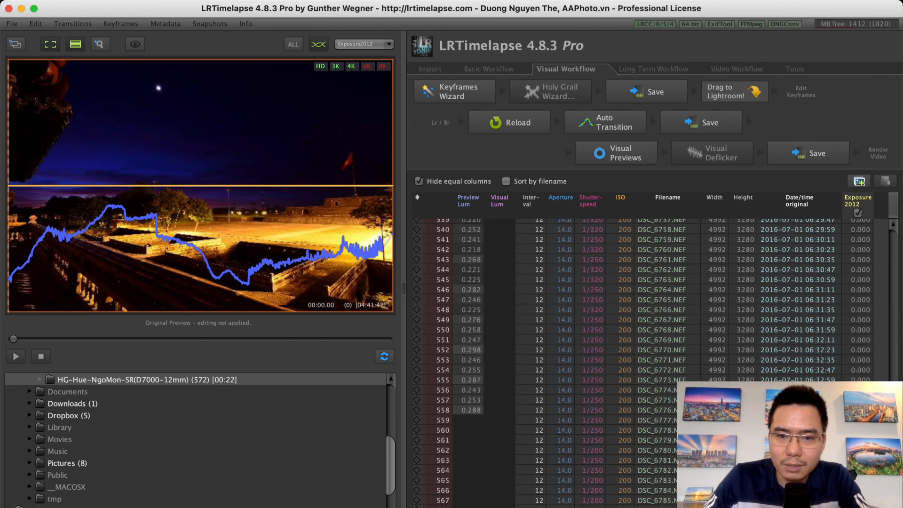
{"action": "left_click_drag", "start_coordinate": [890, 501], "coordinate": [893, 231]}
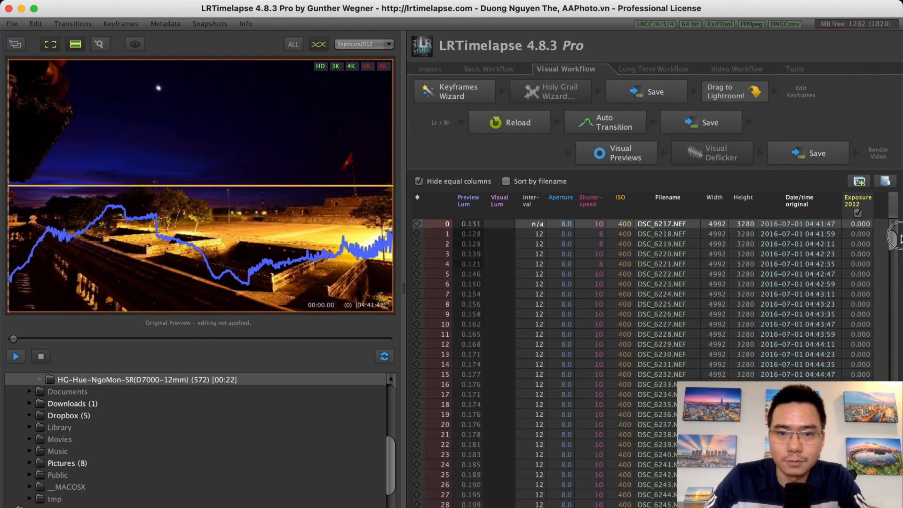
- Play through the sequence preview and inspect the interval values of the first few frames
{"action": "left_click", "coordinate": [16, 357]}
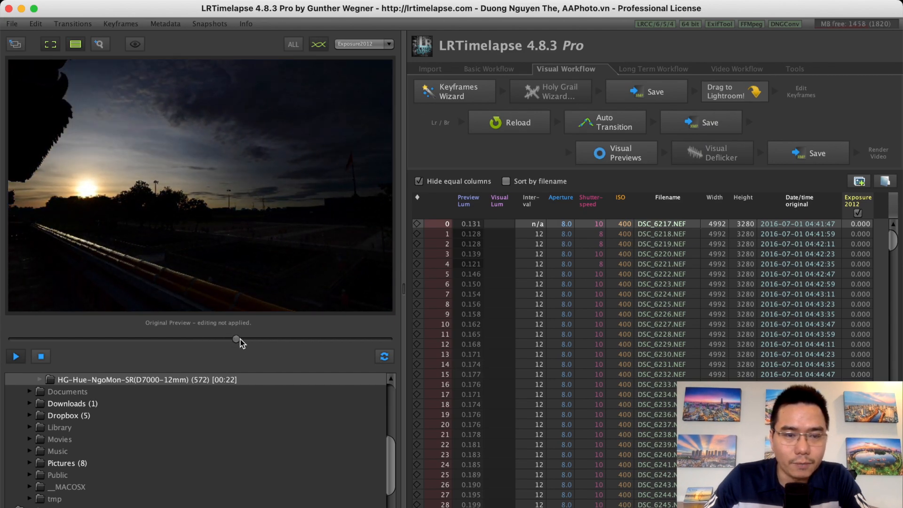
{"action": "left_click_drag", "start_coordinate": [246, 340], "coordinate": [7, 347]}
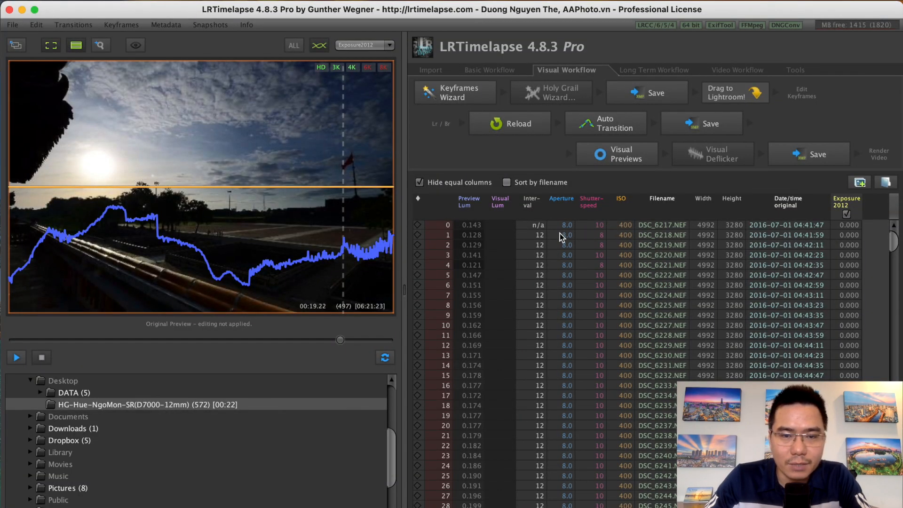
{"action": "left_click", "coordinate": [542, 236]}
{"action": "left_click", "coordinate": [535, 245]}
{"action": "left_click", "coordinate": [541, 236]}
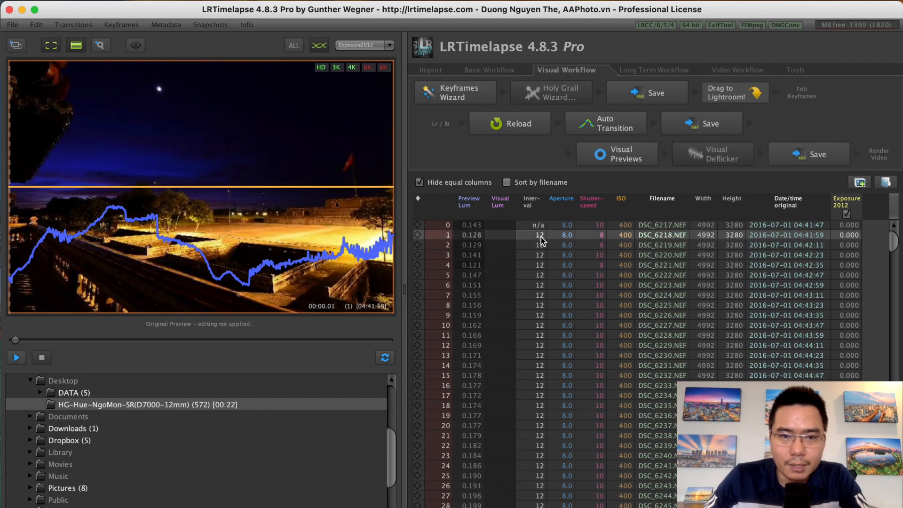
{"action": "left_click", "coordinate": [544, 265]}
{"action": "left_click", "coordinate": [546, 274]}
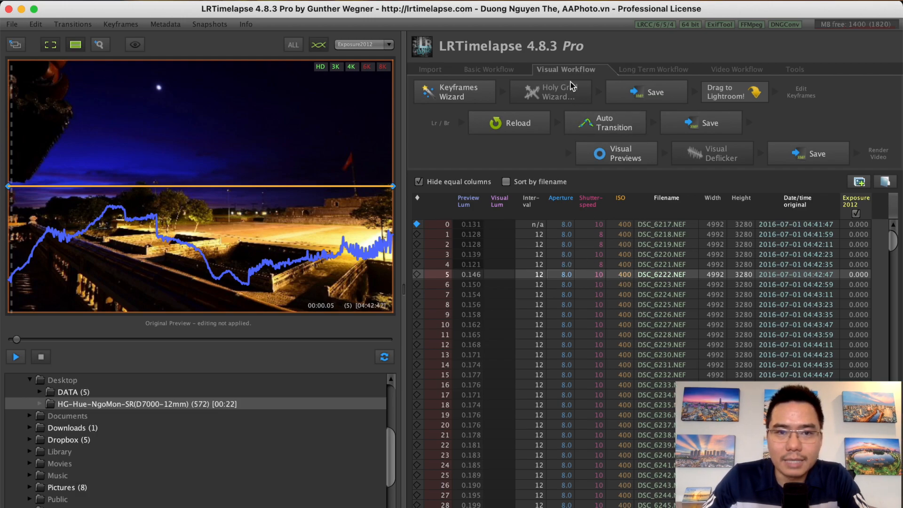
- Choose the Visual Workflow and set the number of keyframes to 2 with the Keyframes Wizard
{"action": "left_click", "coordinate": [498, 71]}
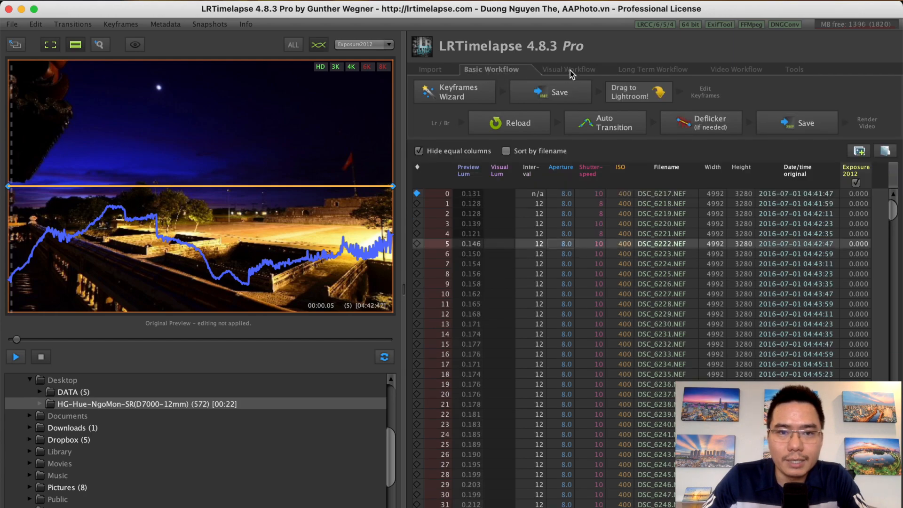
{"action": "left_click", "coordinate": [647, 71]}
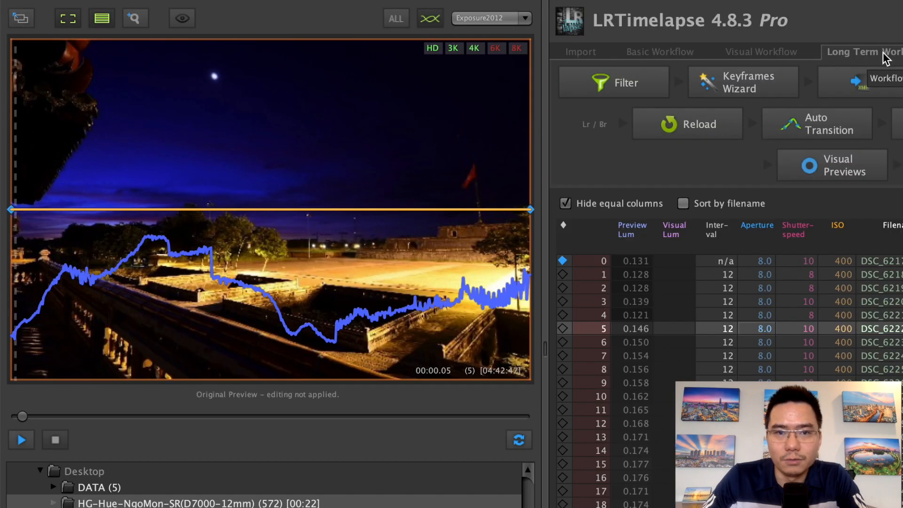
{"action": "left_click", "coordinate": [772, 54]}
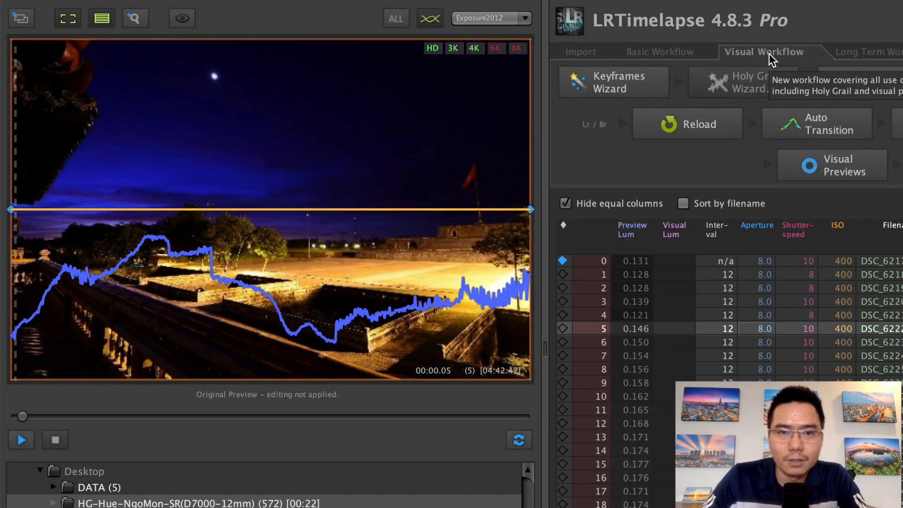
{"action": "left_click", "coordinate": [659, 90]}
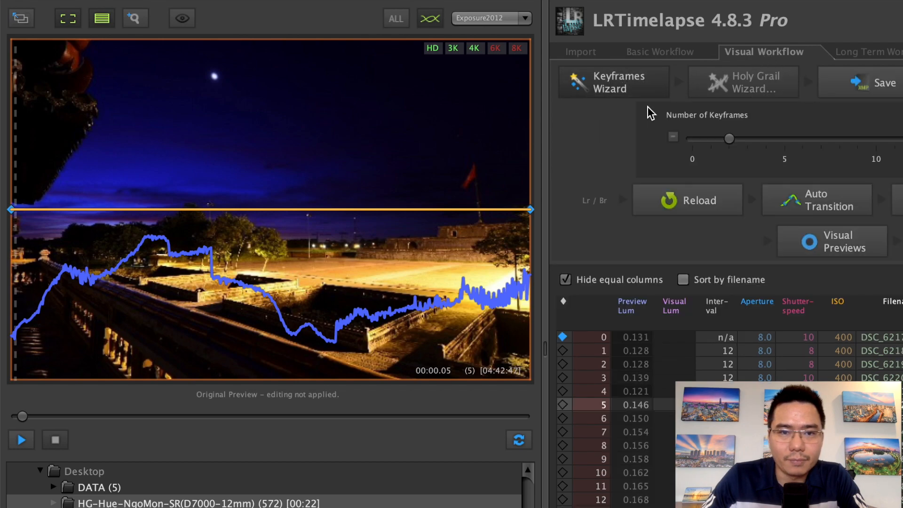
{"action": "left_click_drag", "start_coordinate": [749, 141], "coordinate": [730, 139]}
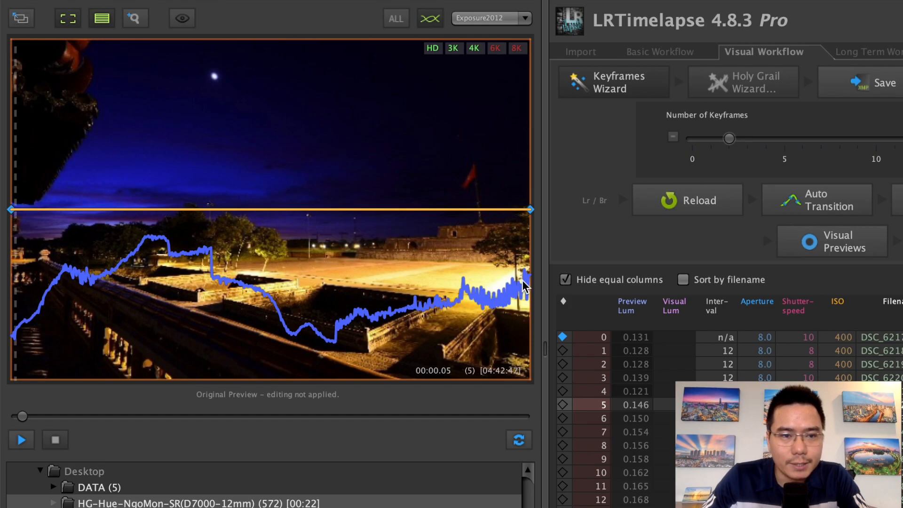
- Compare neighbouring frames near the end of the sequence and mark frame 562 (DSC_6780.NEF) as a keyframe
{"action": "mouse_move", "coordinate": [20, 417]}
{"action": "left_mouse_down"}
{"action": "mouse_move", "coordinate": [521, 418]}
{"action": "mouse_move", "coordinate": [26, 417]}
{"action": "left_mouse_up"}
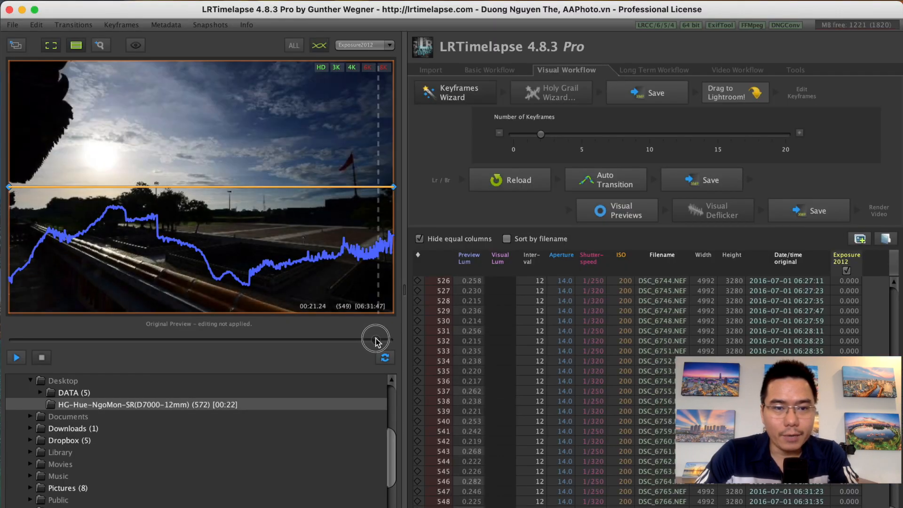
{"action": "mouse_move", "coordinate": [377, 342]}
{"action": "left_mouse_down"}
{"action": "mouse_move", "coordinate": [389, 340]}
{"action": "mouse_move", "coordinate": [380, 340]}
{"action": "left_mouse_up"}
{"action": "key", "text": "Right"}
{"action": "key", "text": "Right"}
{"action": "key", "text": "Right"}
{"action": "key", "text": "Right"}
{"action": "key", "text": "Right"}
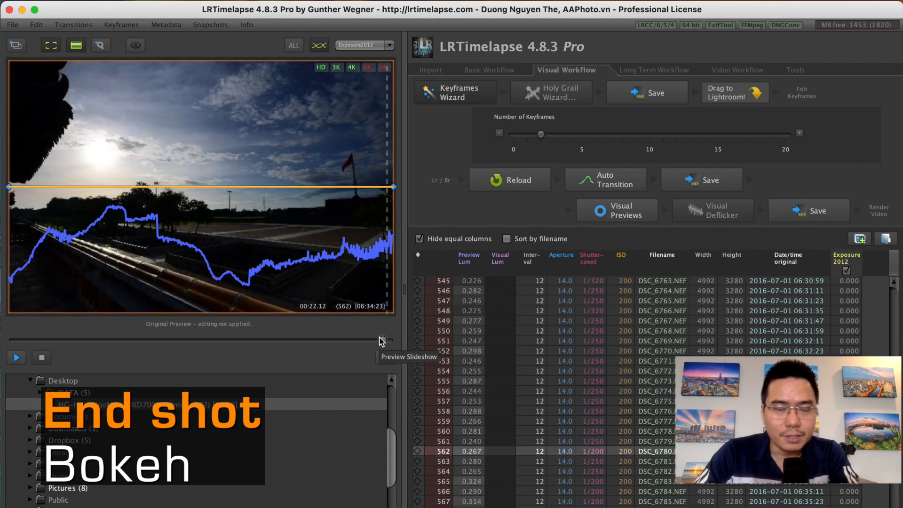
{"action": "key", "text": "Left"}
{"action": "key", "text": "Left"}
{"action": "key", "text": "Left"}
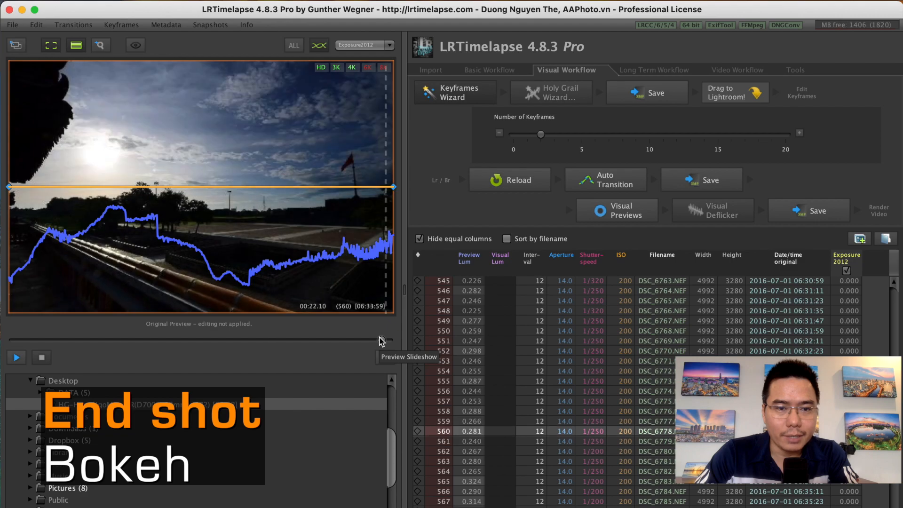
{"action": "key", "text": "Right"}
{"action": "key", "text": "Right"}
{"action": "key", "text": "Right"}
{"action": "key", "text": "Right"}
{"action": "key", "text": "Left"}
{"action": "key", "text": "Left"}
{"action": "key", "text": "Left"}
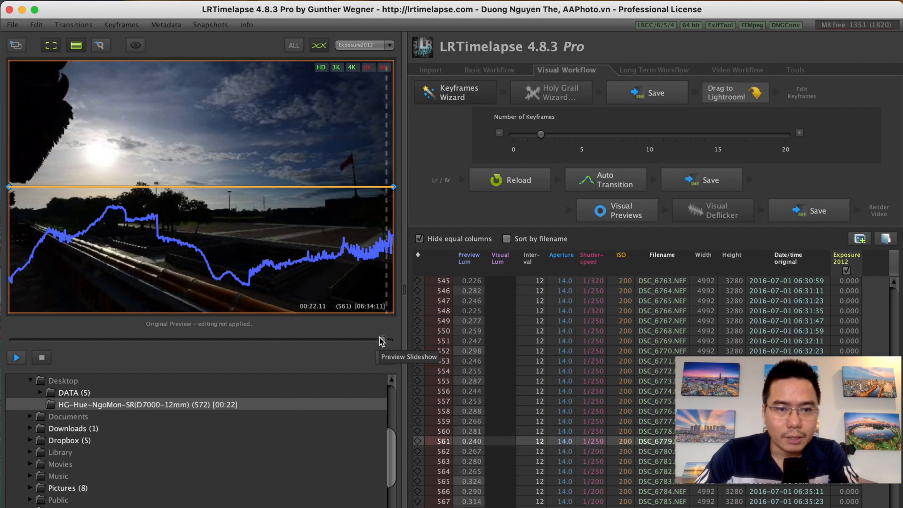
{"action": "key", "text": "Right"}
{"action": "key", "text": "Right"}
{"action": "key", "text": "Left"}
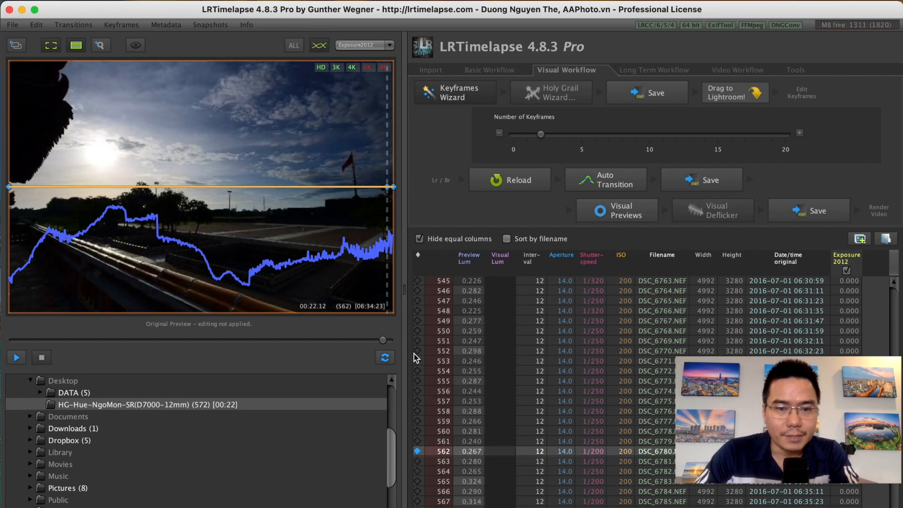
- Mark frames 60 (DSC_6277.NEF), 158 (DSC_6376.NEF) and 220 (DSC_6438.NEF) as keyframes along the luminance curve
{"action": "left_click", "coordinate": [383, 341]}
{"action": "left_click_drag", "start_coordinate": [383, 341], "coordinate": [54, 339]}
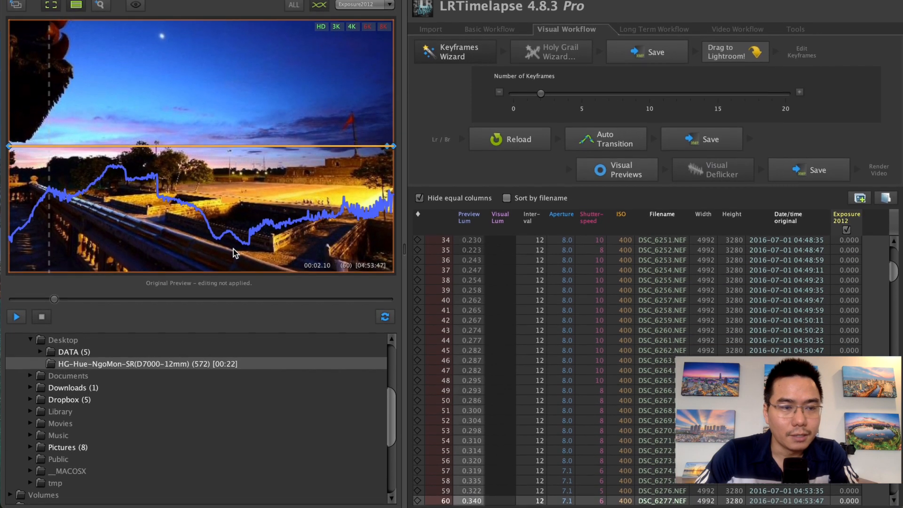
{"action": "left_click", "coordinate": [418, 500]}
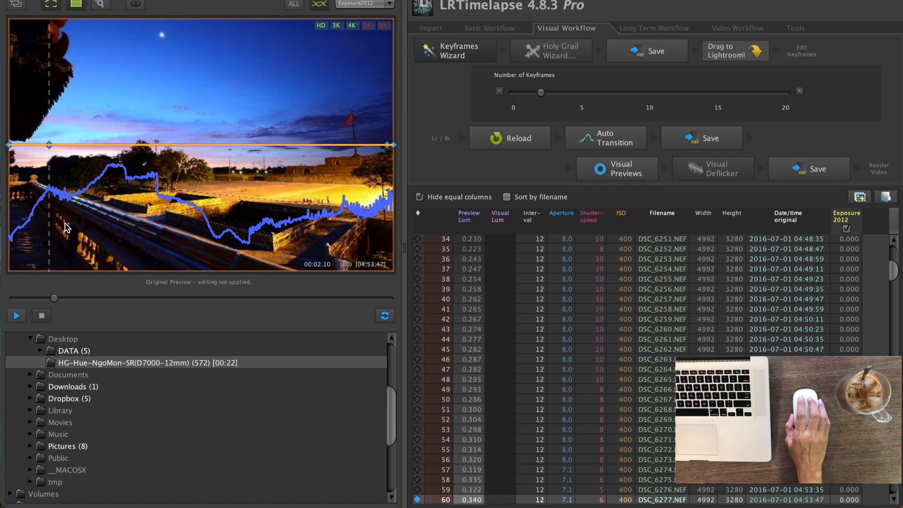
{"action": "left_click_drag", "start_coordinate": [54, 298], "coordinate": [118, 296]}
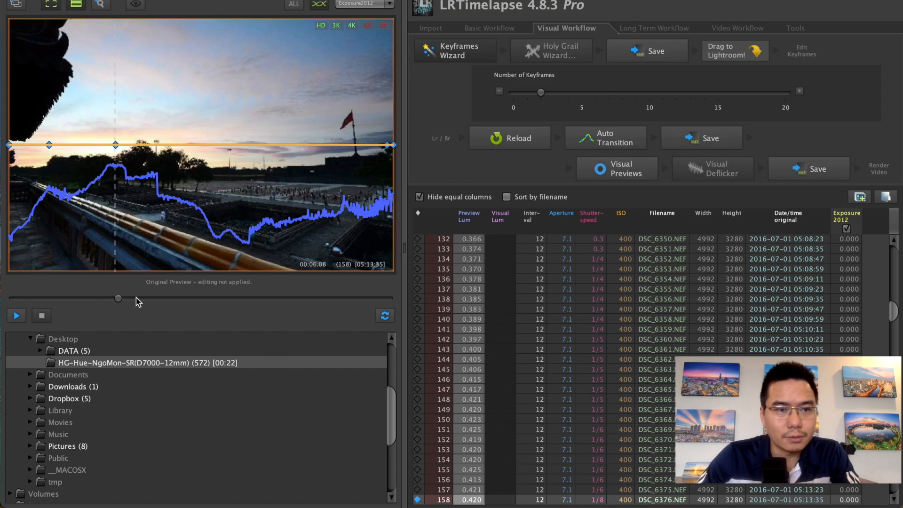
{"action": "left_click_drag", "start_coordinate": [118, 298], "coordinate": [159, 294]}
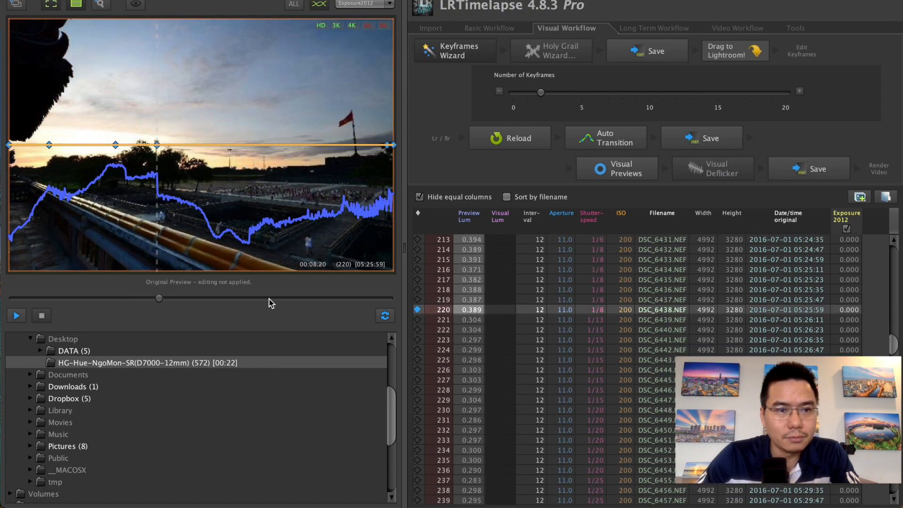
- Mark frames 286 (DSC_6504.NEF) and 358 (DSC_6576.NEF) as keyframes
{"action": "left_click_drag", "start_coordinate": [160, 299], "coordinate": [204, 298]}
{"action": "left_click_drag", "start_coordinate": [204, 297], "coordinate": [204, 299]}
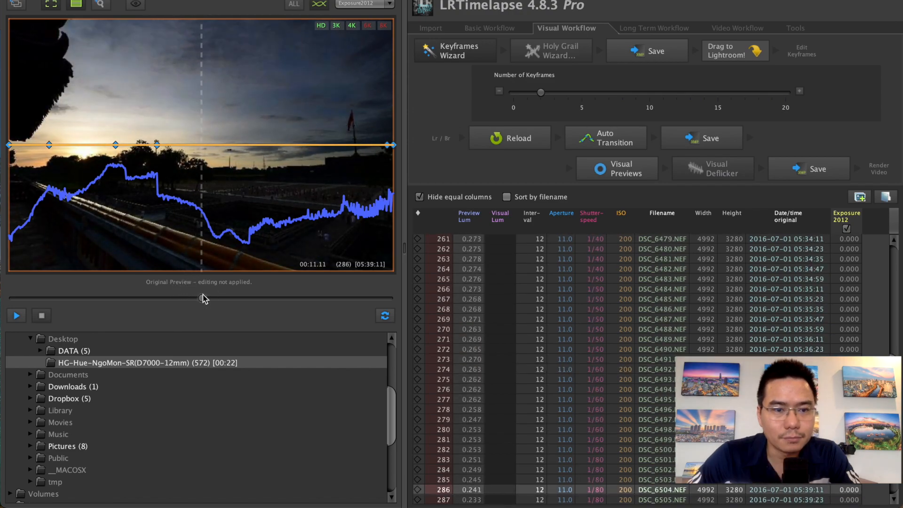
{"action": "left_click", "coordinate": [417, 490]}
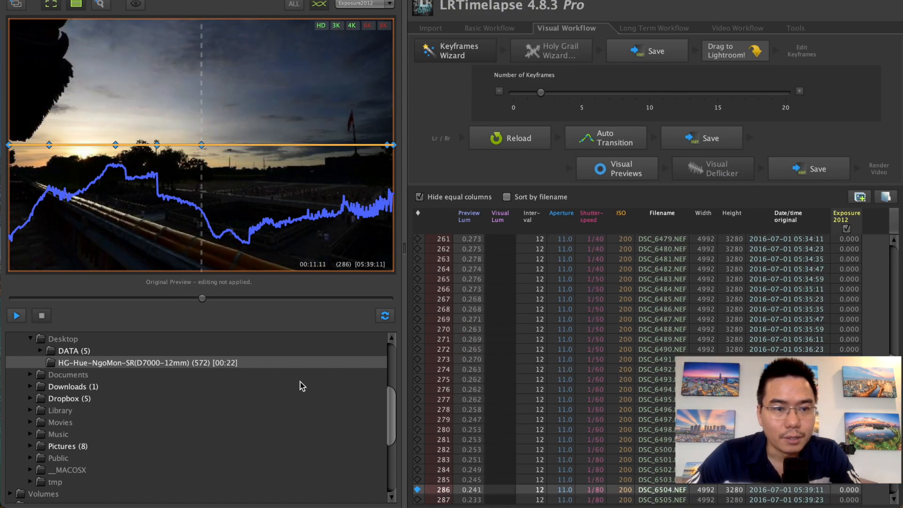
{"action": "left_click_drag", "start_coordinate": [202, 299], "coordinate": [250, 301]}
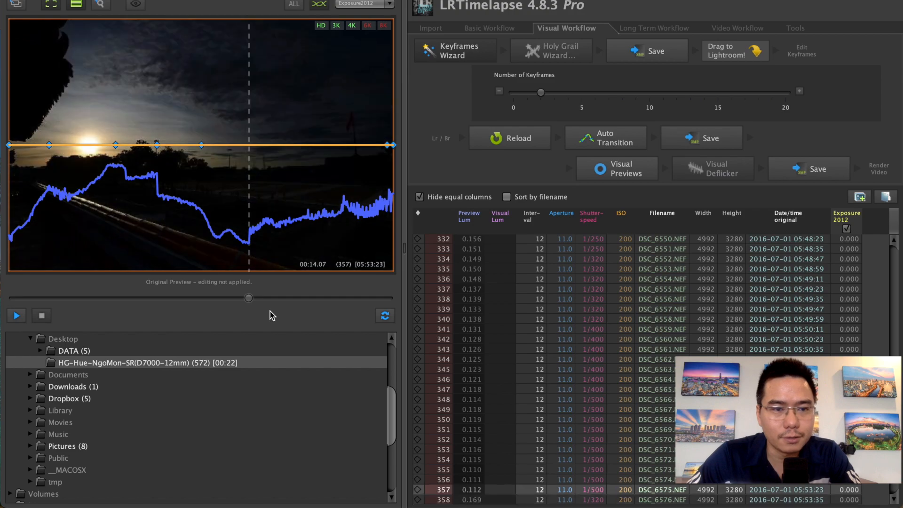
{"action": "left_click", "coordinate": [418, 500]}
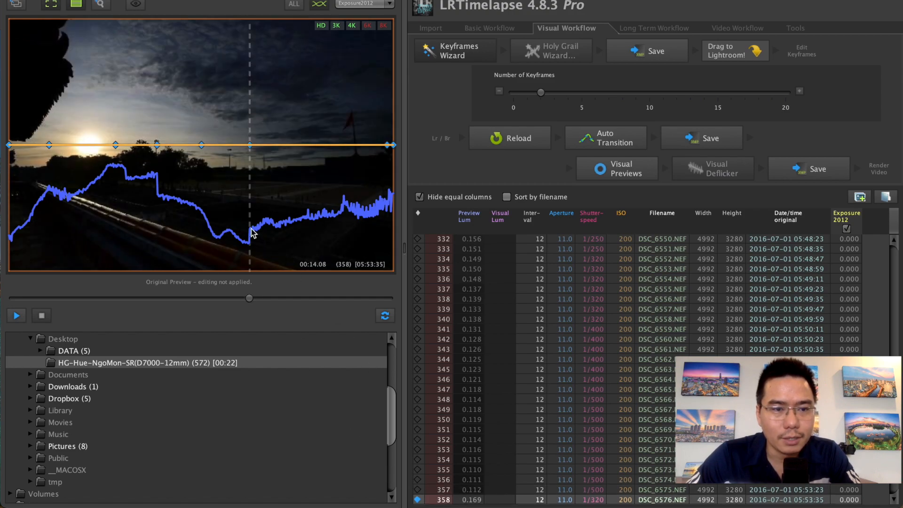
- Compare the brightness of frames 357 and 358 around the sudden luminance jump
{"action": "key", "text": "Up"}
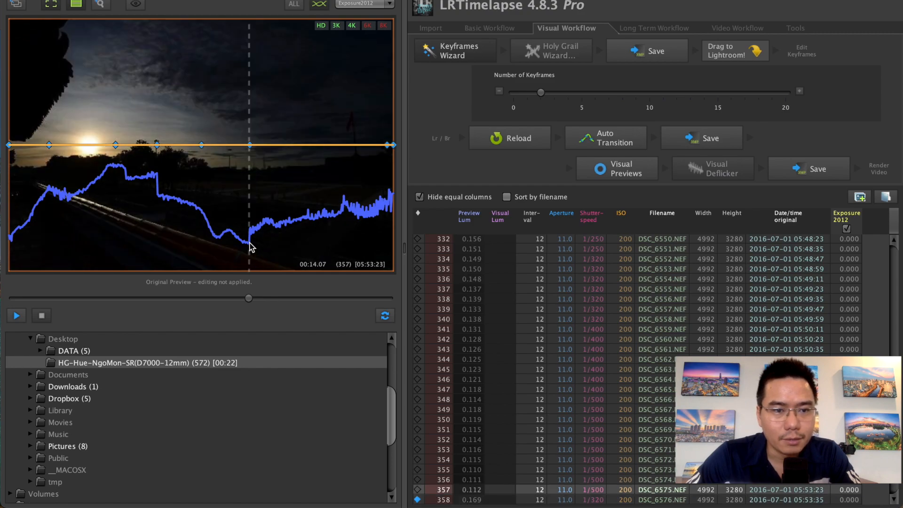
{"action": "key", "text": "Down"}
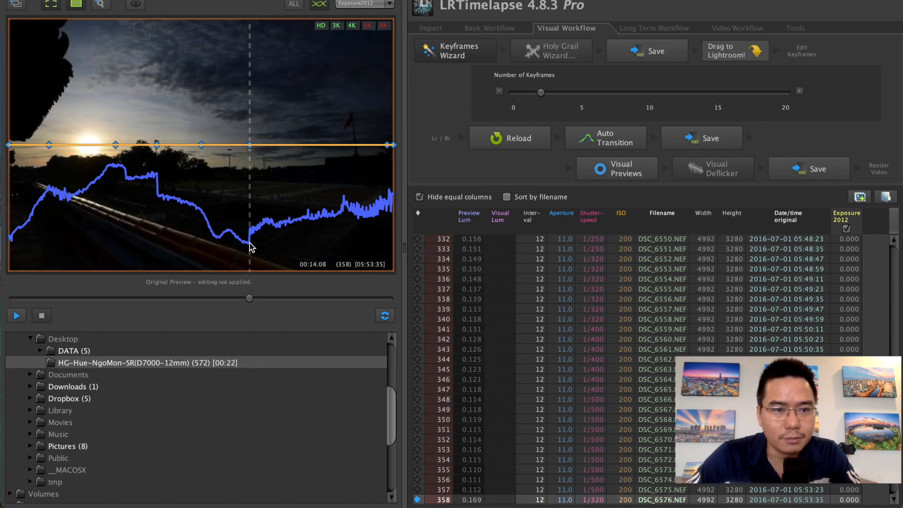
{"action": "key", "text": "Up"}
{"action": "key", "text": "Down"}
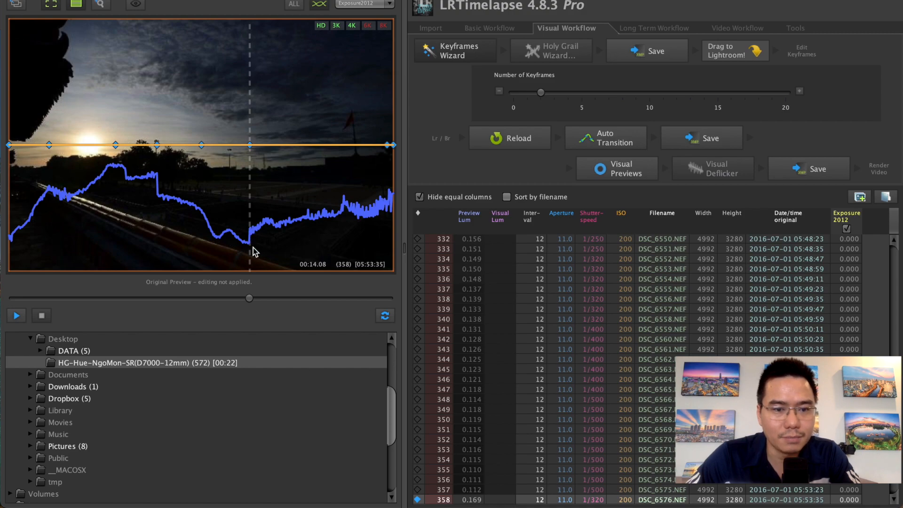
{"action": "key", "text": "Up"}
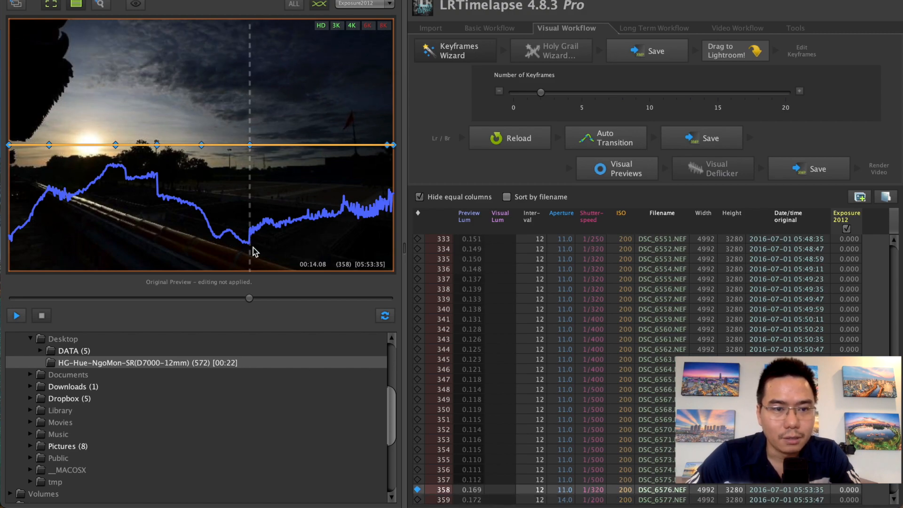
{"action": "key", "text": "Down"}
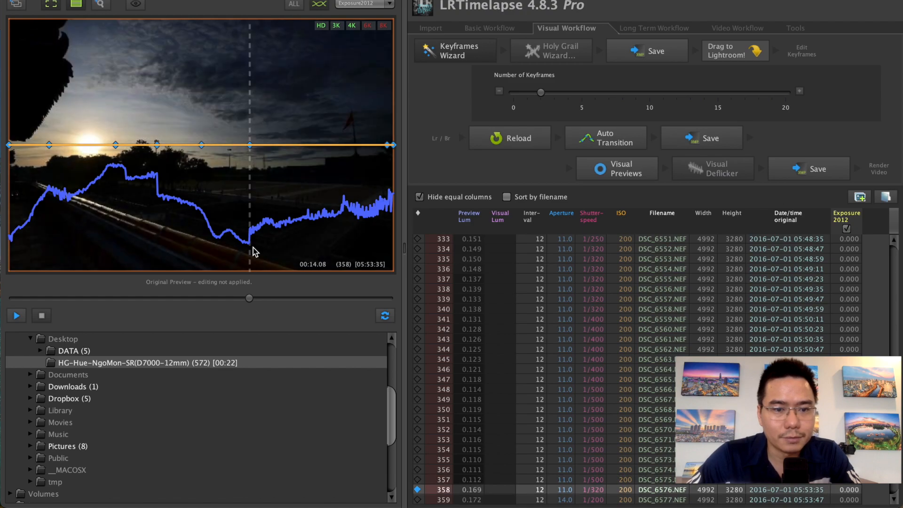
- Mark frames 445 (DSC_6663.NEF) and 497 (DSC_6715.NEF) as keyframes in the last part of the sequence
{"action": "left_click_drag", "start_coordinate": [250, 298], "coordinate": [356, 297]}
{"action": "left_click_drag", "start_coordinate": [279, 292], "coordinate": [309, 295]}
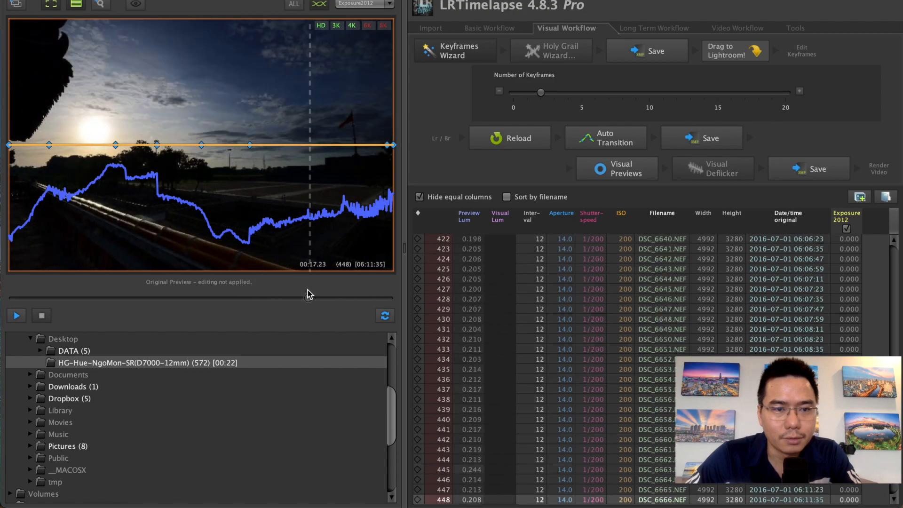
{"action": "key", "text": "Left"}
{"action": "key", "text": "Left"}
{"action": "key", "text": "Left"}
{"action": "key", "text": "Right"}
{"action": "key", "text": "Left"}
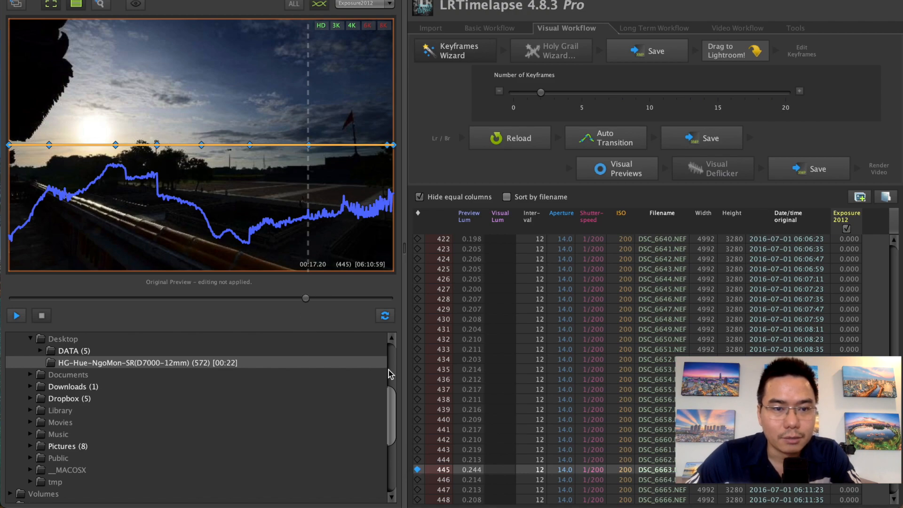
{"action": "left_click_drag", "start_coordinate": [306, 299], "coordinate": [341, 304]}
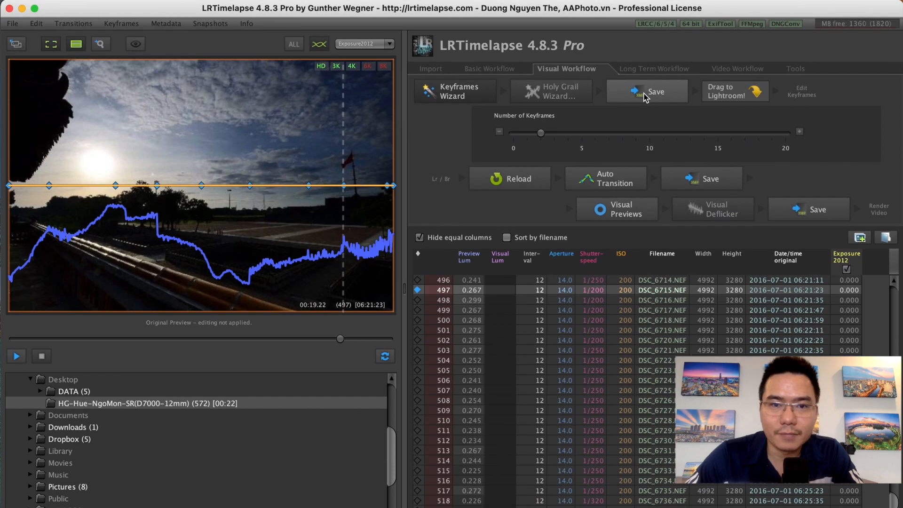
- Save the keyframe metadata and transfer the whole sequence into Lightroom for import
{"action": "left_click", "coordinate": [646, 96]}
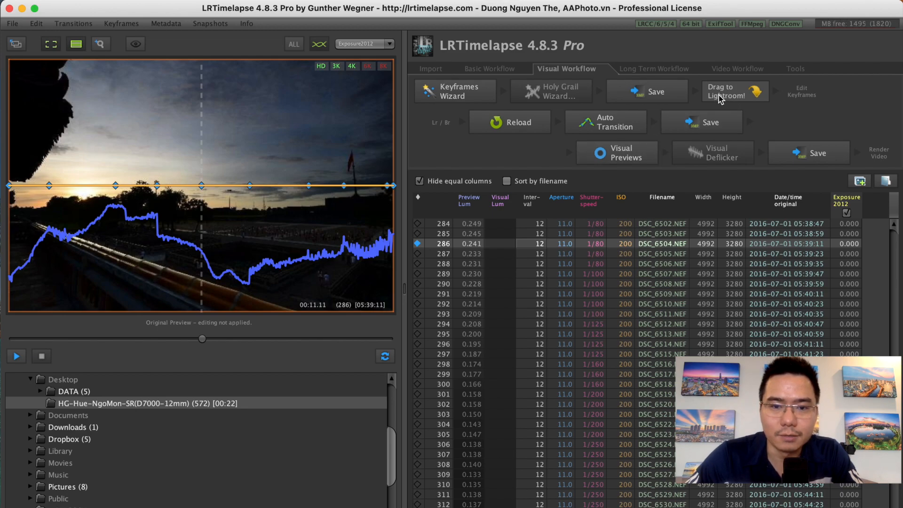
{"action": "left_click_drag", "start_coordinate": [715, 93], "coordinate": [224, 481]}
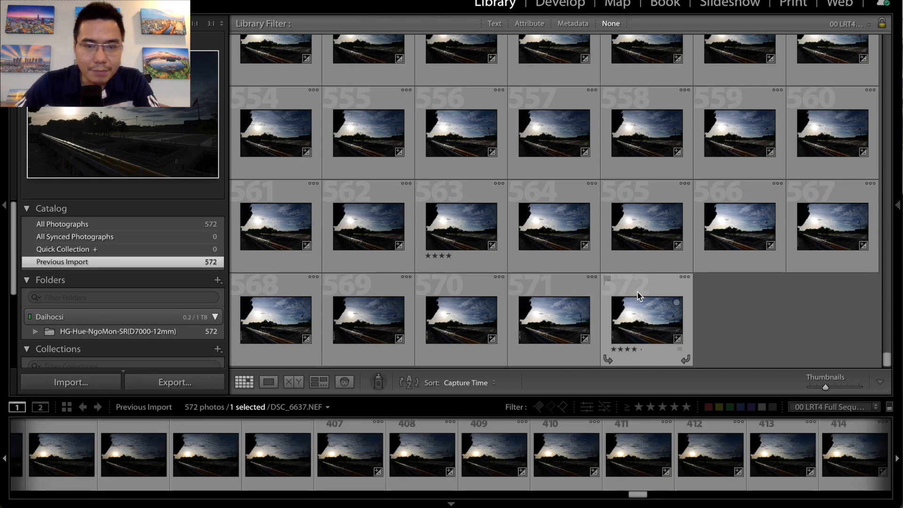
- Filter the imported sequence with the 01 LRT4 Keyframes preset and open the first keyframe for developing
{"action": "scroll", "coordinate": [481, 281], "scroll_direction": "up", "scroll_amount": 20}
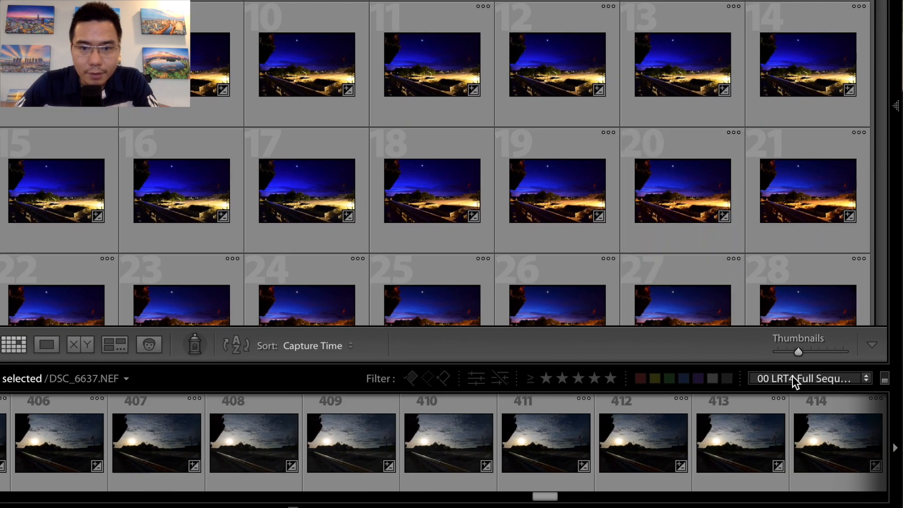
{"action": "left_click", "coordinate": [790, 379]}
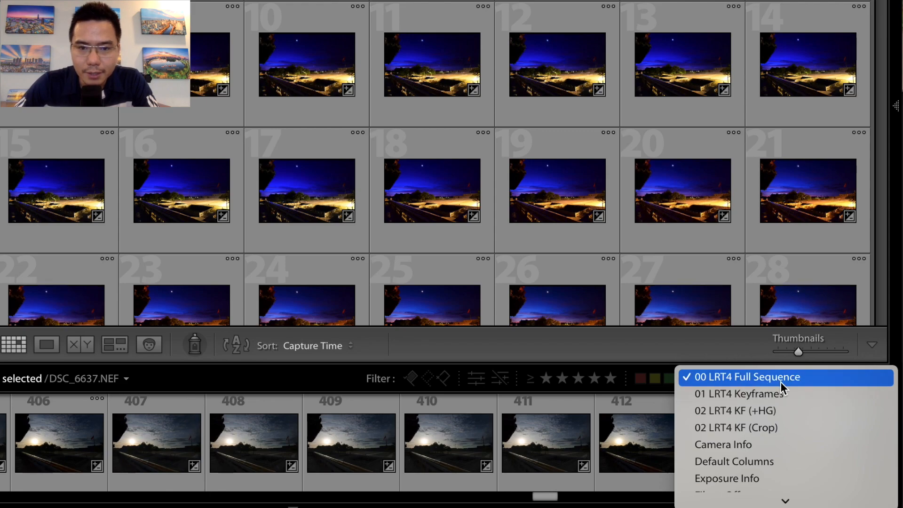
{"action": "left_click", "coordinate": [744, 396]}
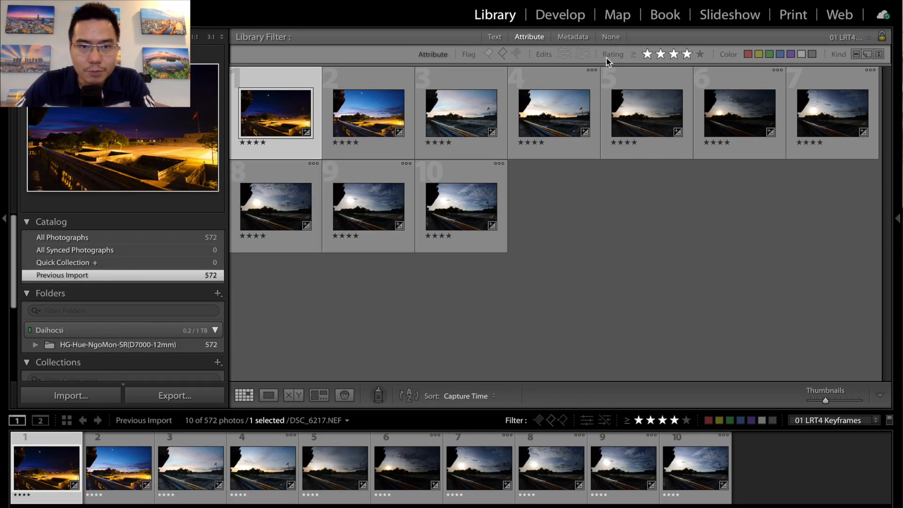
{"action": "left_click", "coordinate": [564, 23]}
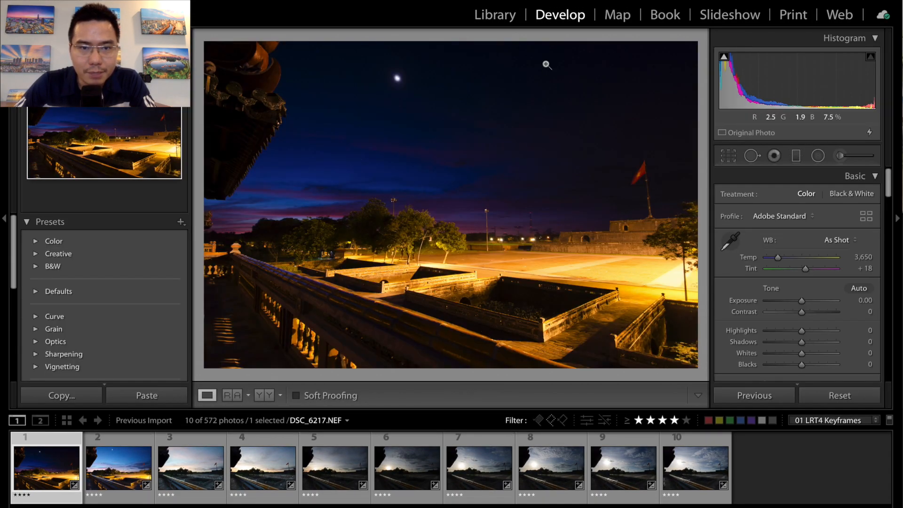
- Look through all ten keyframes in order and return to the first one, DSC_6217.NEF
{"action": "left_click", "coordinate": [119, 468]}
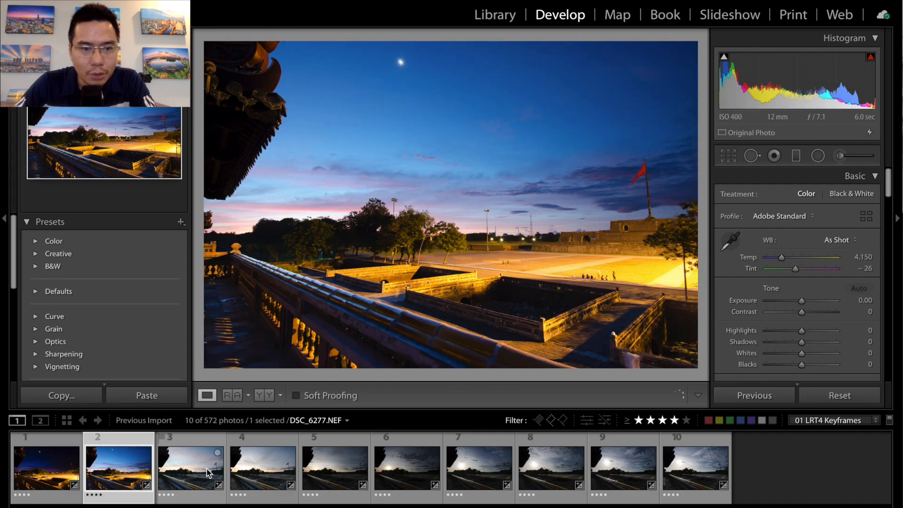
{"action": "left_click", "coordinate": [208, 472]}
{"action": "left_click", "coordinate": [254, 469]}
{"action": "left_click", "coordinate": [330, 470]}
{"action": "left_click", "coordinate": [392, 469]}
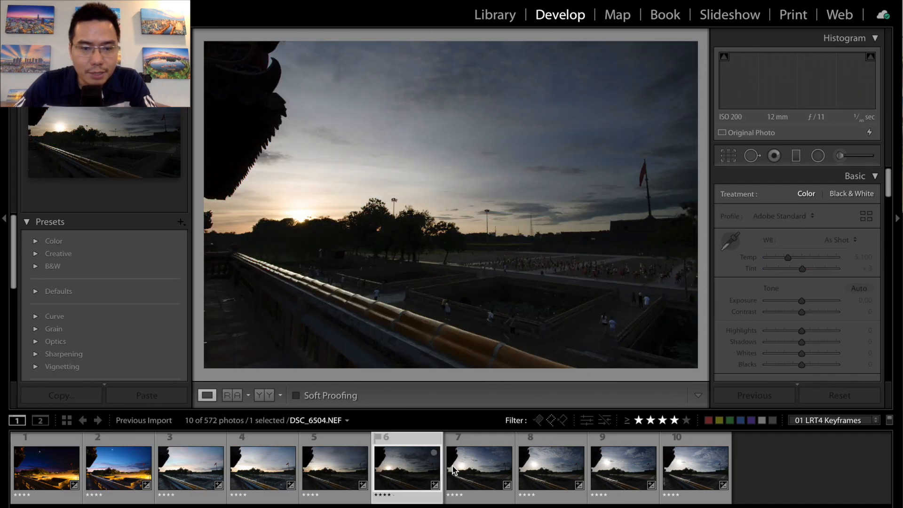
{"action": "left_click", "coordinate": [453, 470]}
{"action": "left_click", "coordinate": [550, 468]}
{"action": "left_click", "coordinate": [626, 469]}
{"action": "left_click", "coordinate": [683, 467]}
{"action": "left_click", "coordinate": [47, 468]}
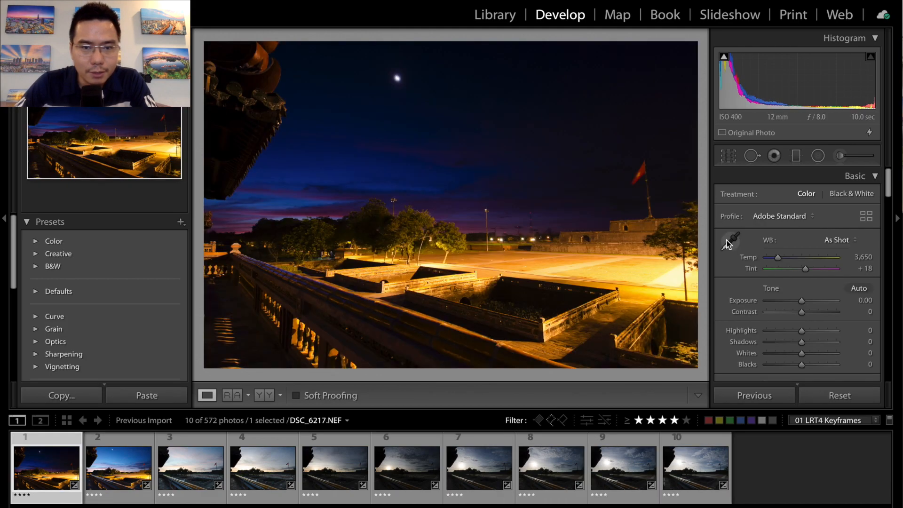
- Enable chromatic aberration removal and lens profile corrections on the first keyframe and apply the Vertical Upright correction
{"action": "left_click_drag", "start_coordinate": [887, 191], "coordinate": [890, 282]}
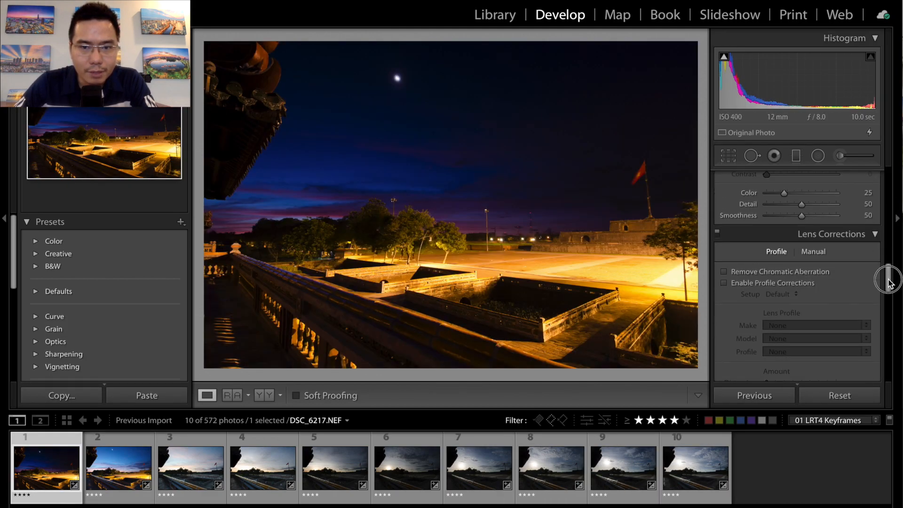
{"action": "left_click", "coordinate": [724, 272]}
{"action": "left_click", "coordinate": [725, 281]}
{"action": "left_click_drag", "start_coordinate": [887, 272], "coordinate": [889, 304]}
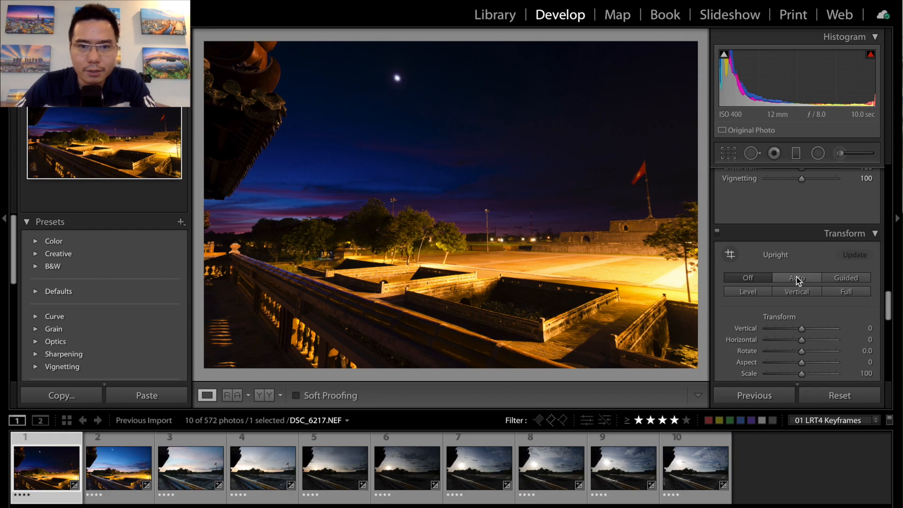
{"action": "left_click", "coordinate": [783, 293]}
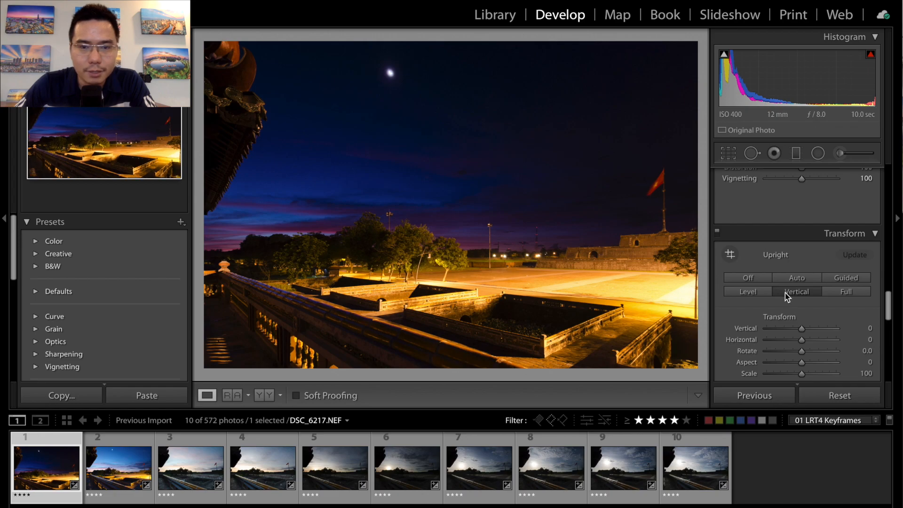
- Set the first keyframe's Highlights to −100, Shadows to +100, Whites to +50 and Blacks to 0
{"action": "left_click_drag", "start_coordinate": [888, 308], "coordinate": [890, 174]}
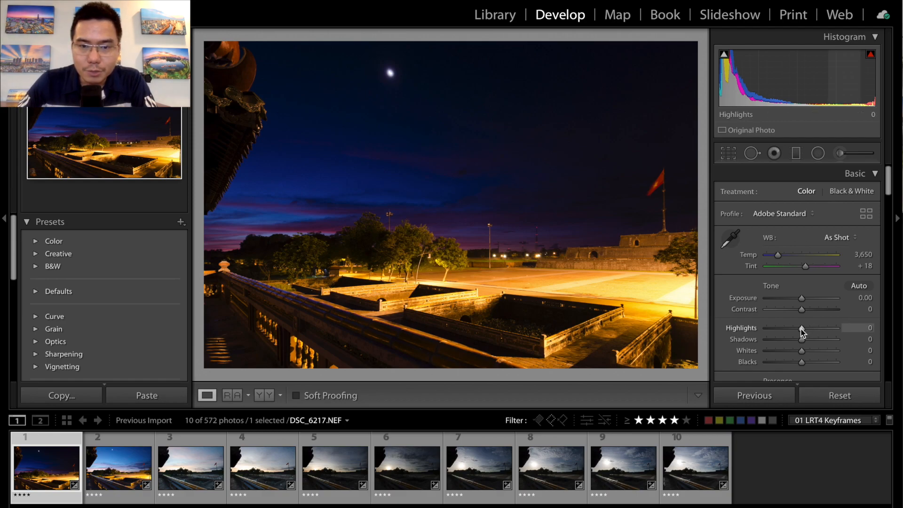
{"action": "left_click_drag", "start_coordinate": [802, 329], "coordinate": [740, 329]}
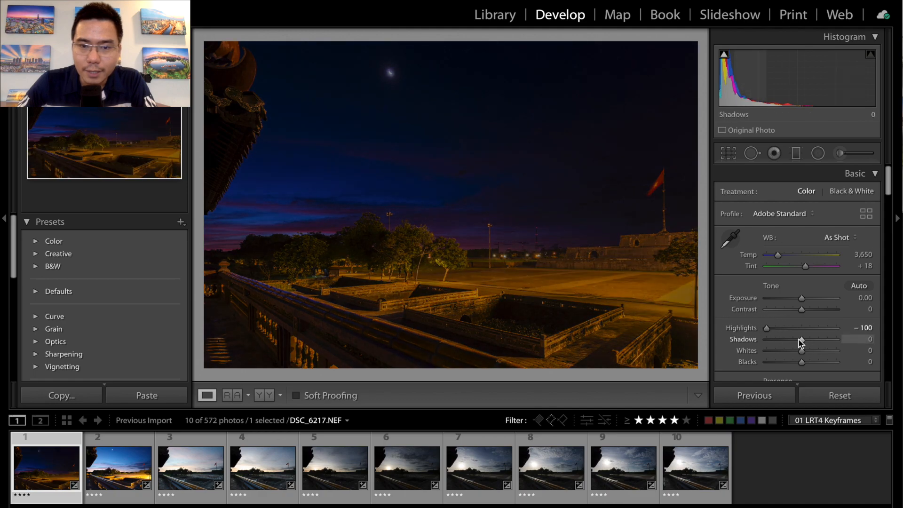
{"action": "left_click_drag", "start_coordinate": [801, 340], "coordinate": [841, 341]}
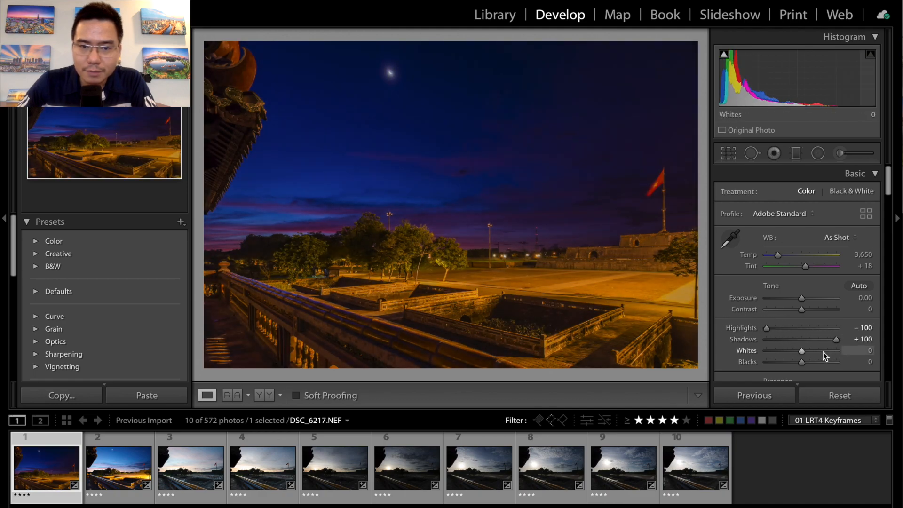
{"action": "key", "text": "alt"}
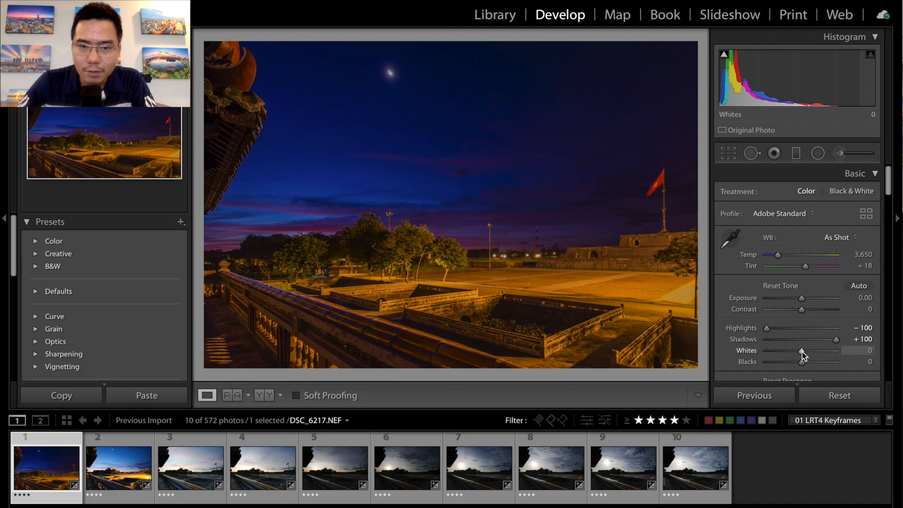
{"action": "mouse_move", "coordinate": [802, 351]}
{"action": "left_mouse_down"}
{"action": "mouse_move", "coordinate": [821, 351]}
{"action": "mouse_move", "coordinate": [799, 361]}
{"action": "left_mouse_up"}
{"action": "left_click", "coordinate": [864, 363]}
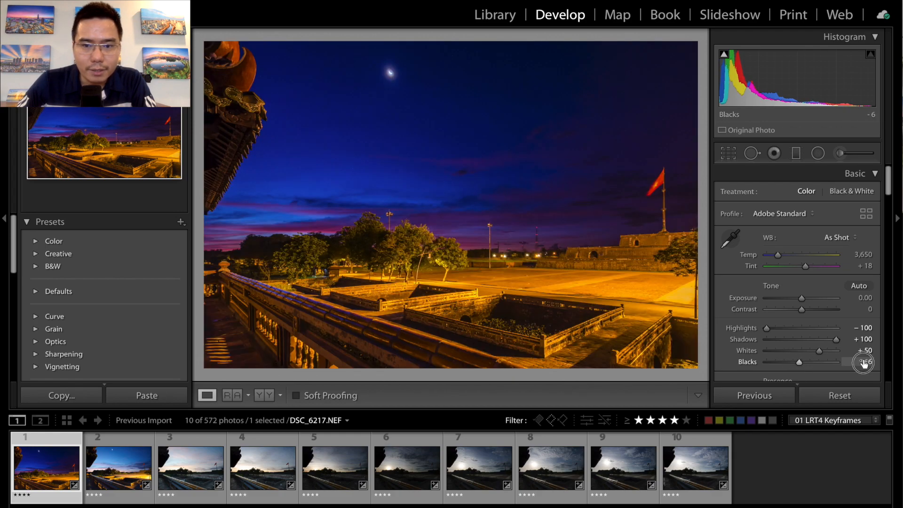
{"action": "type", "text": "0"}
{"action": "key", "text": "Return"}
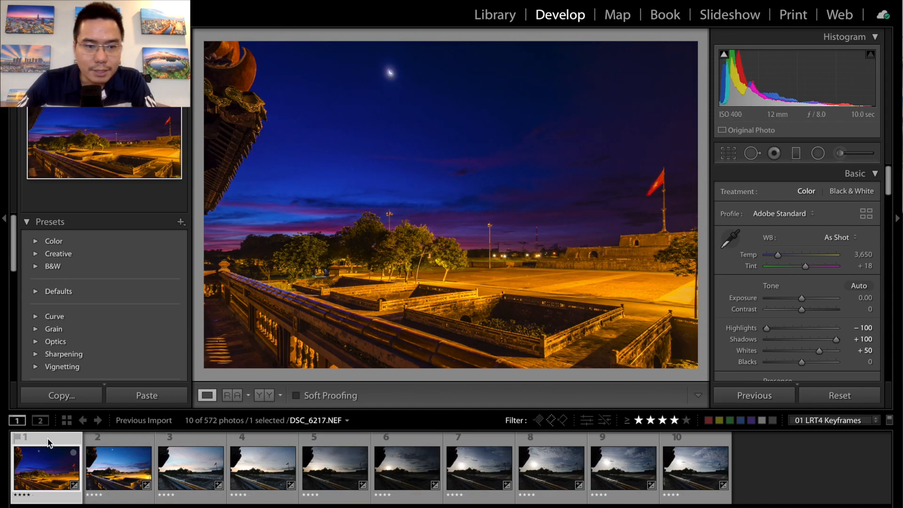
- Synchronize all develop settings from the first keyframe to all ten keyframes
{"action": "left_click", "coordinate": [687, 468], "text": "shift"}
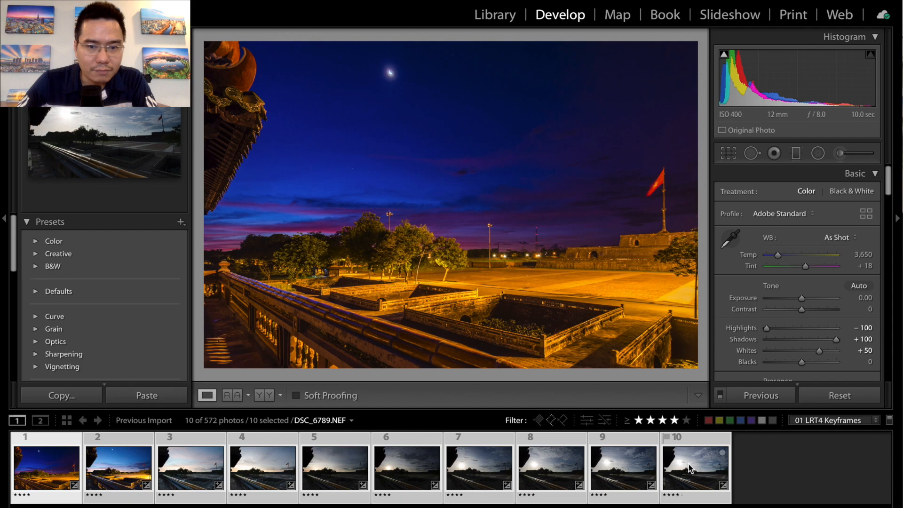
{"action": "left_click", "coordinate": [750, 397]}
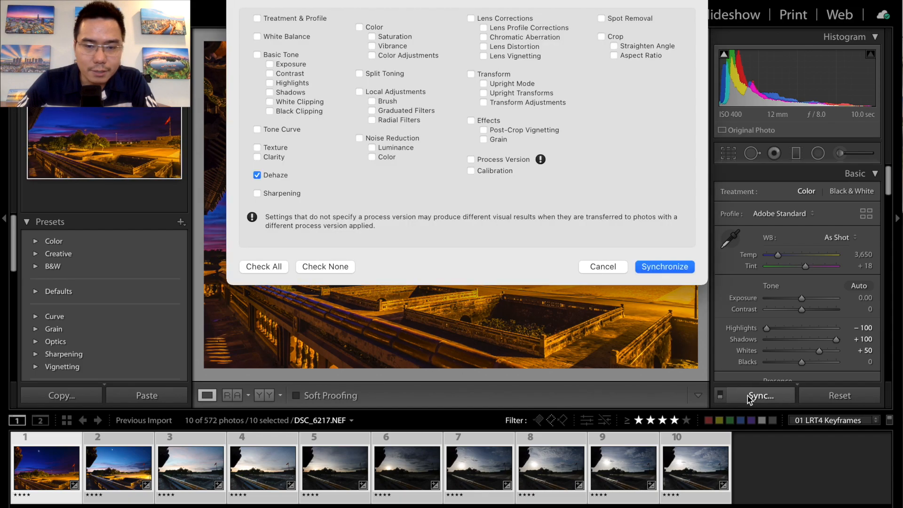
{"action": "left_click", "coordinate": [264, 267]}
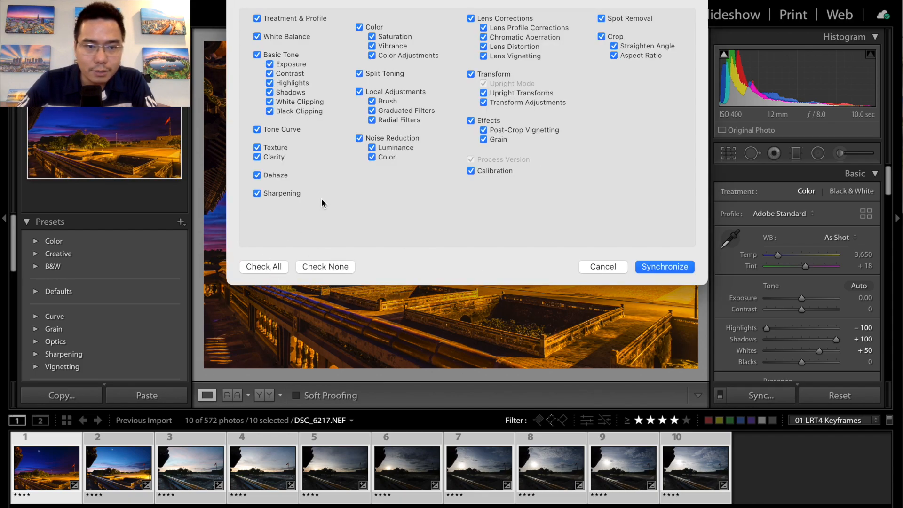
{"action": "left_click", "coordinate": [666, 266]}
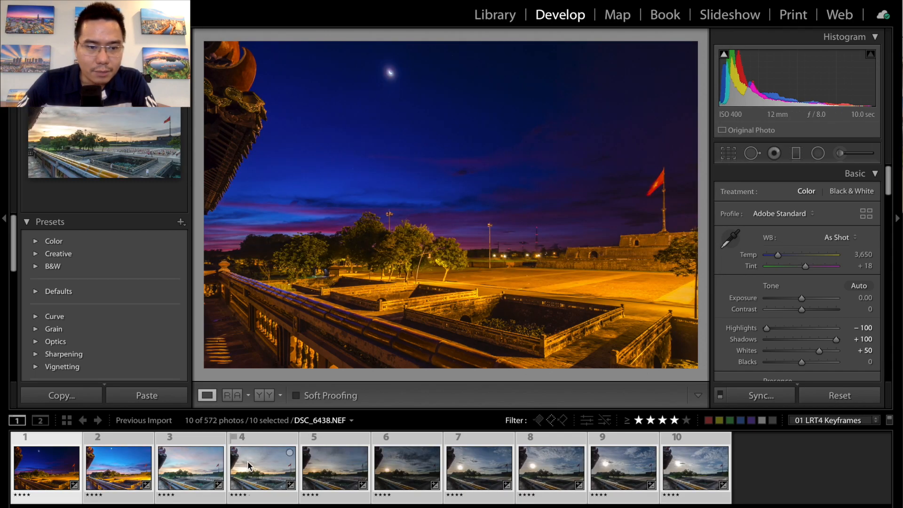
- Compare the synchronized second keyframe, DSC_6277.NEF, with the first one and return to the second
{"action": "left_click", "coordinate": [116, 468]}
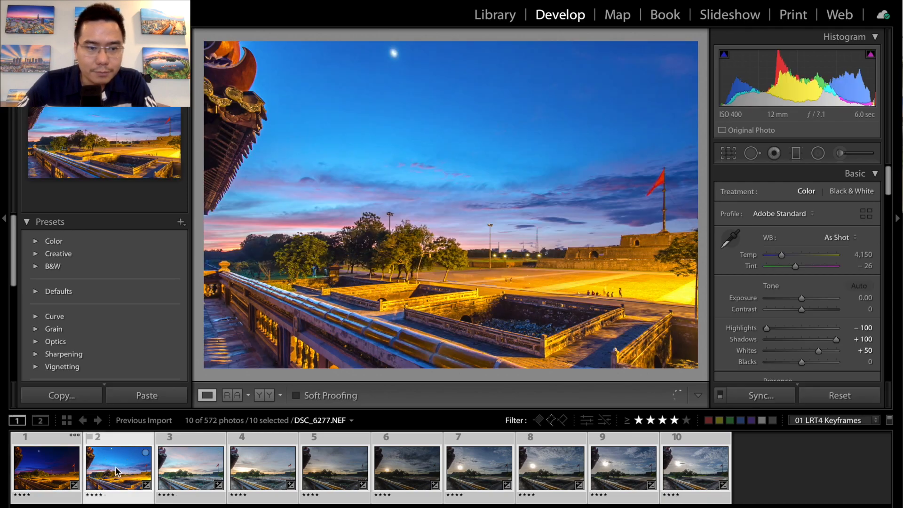
{"action": "key", "text": "Left"}
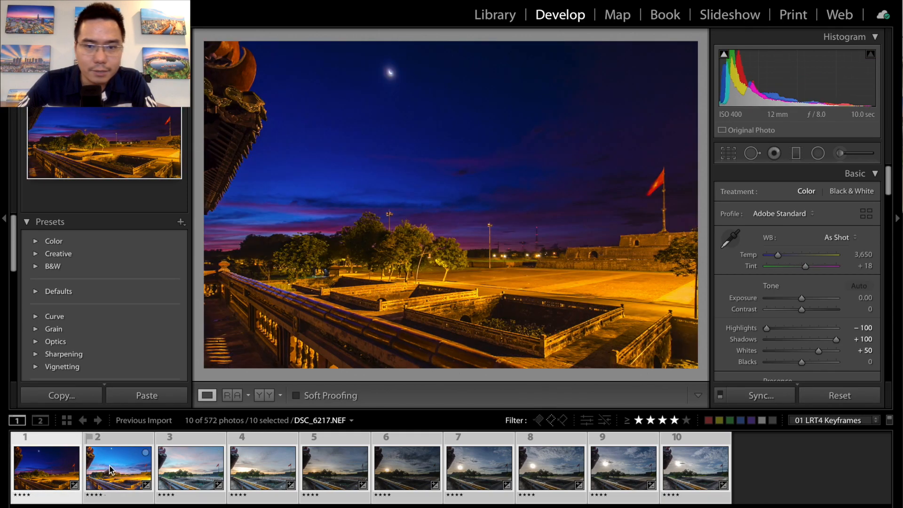
{"action": "left_click", "coordinate": [106, 469]}
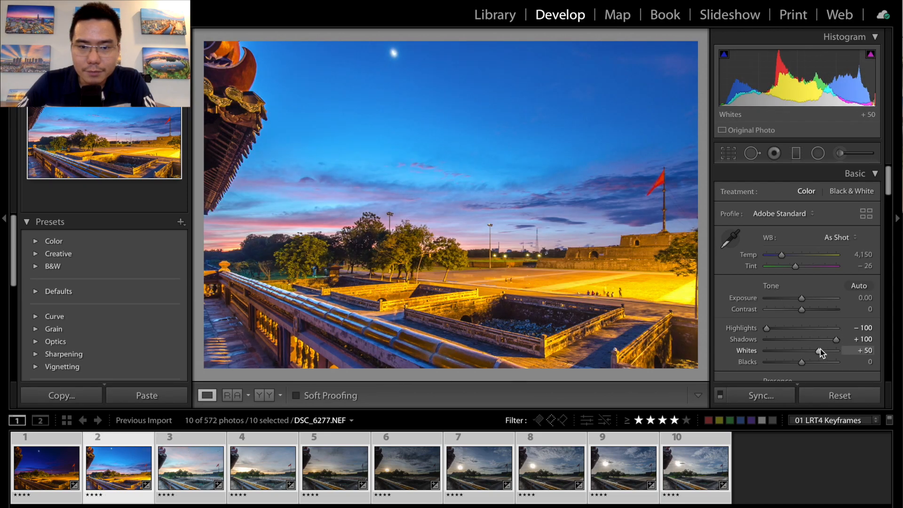
{"action": "left_click", "coordinate": [819, 350], "text": "alt"}
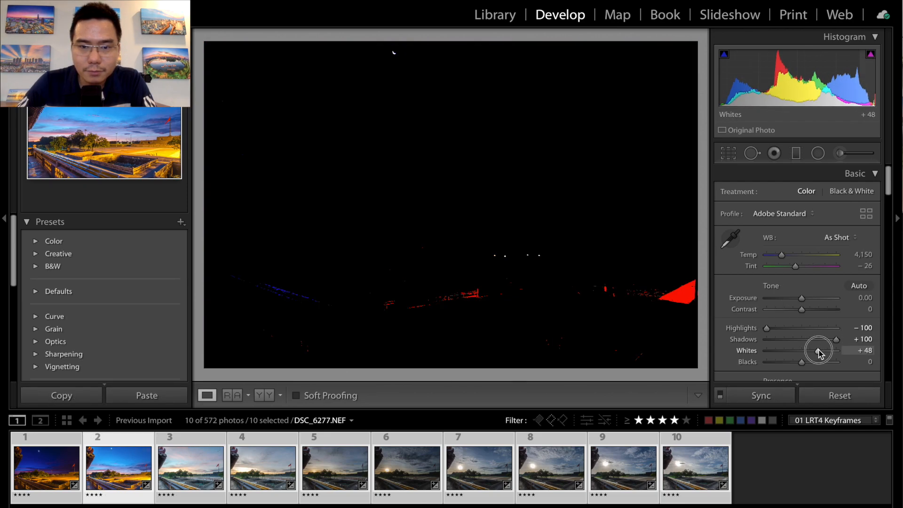
{"action": "left_click_drag", "start_coordinate": [818, 353], "coordinate": [819, 355]}
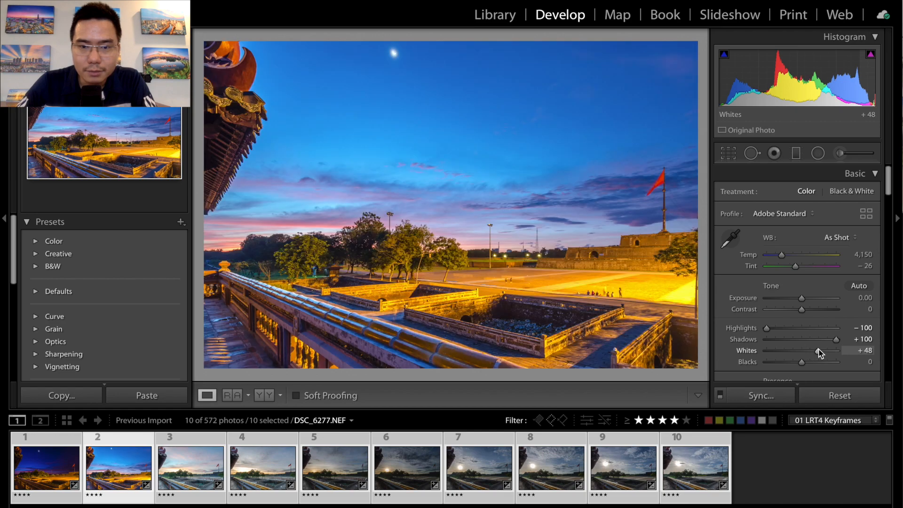
{"action": "key", "text": "ctrl+z"}
- Set the second keyframe's Blacks to −16 and its white balance temperature to 4,550
{"action": "left_click_drag", "start_coordinate": [802, 362], "coordinate": [796, 363]}
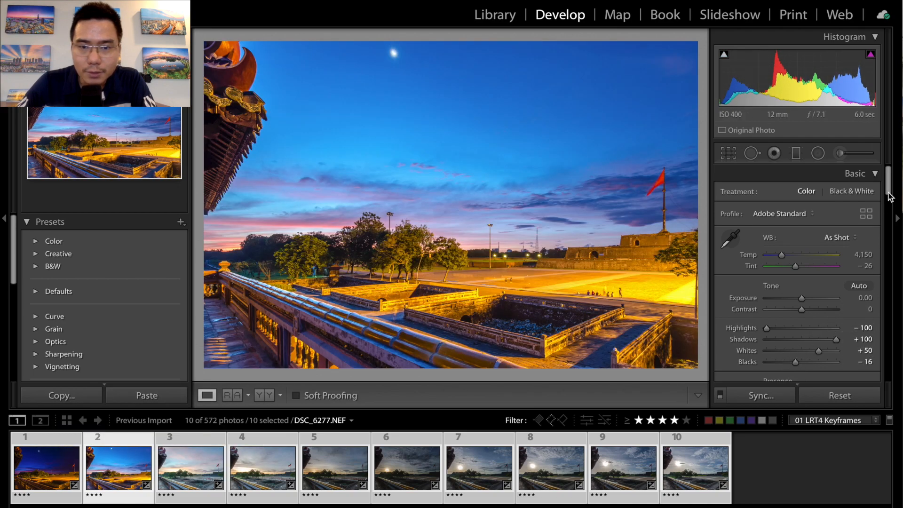
{"action": "scroll", "coordinate": [889, 196], "scroll_direction": "down", "scroll_amount": 3}
{"action": "scroll", "coordinate": [890, 197], "scroll_direction": "up", "scroll_amount": 3}
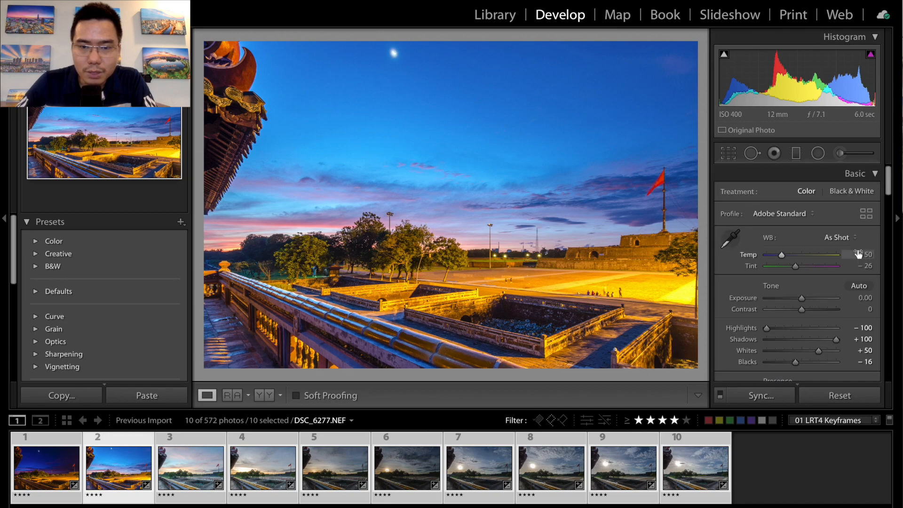
{"action": "type", "text": "4150"}
{"action": "left_click_drag", "start_coordinate": [860, 255], "coordinate": [865, 255]}
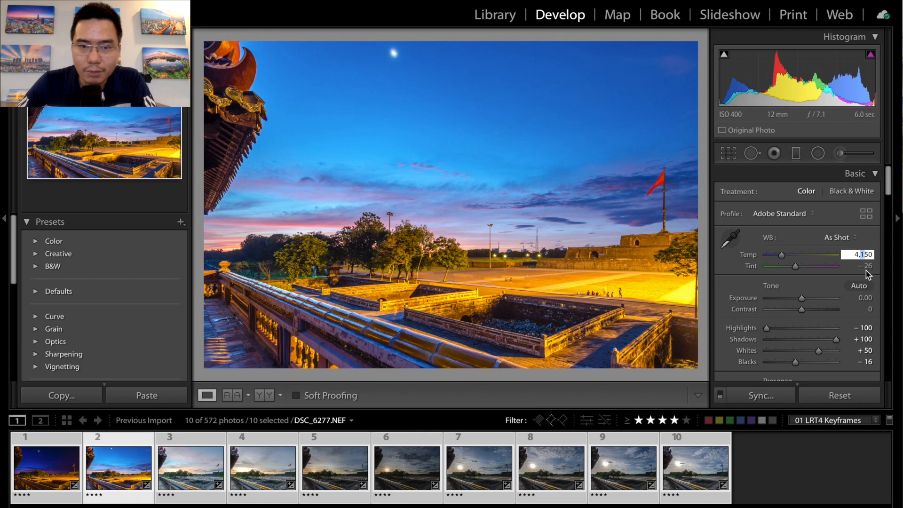
{"action": "type", "text": "5"}
{"action": "key", "text": "Return"}
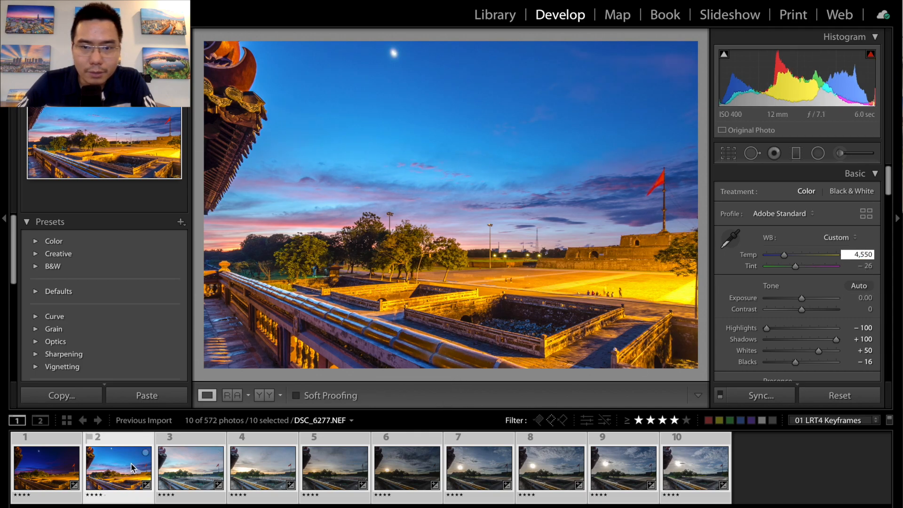
- Check the first keyframe again and set the white balance temperature of the third keyframe, DSC_6376.NEF, to 7,400
{"action": "left_click", "coordinate": [66, 464]}
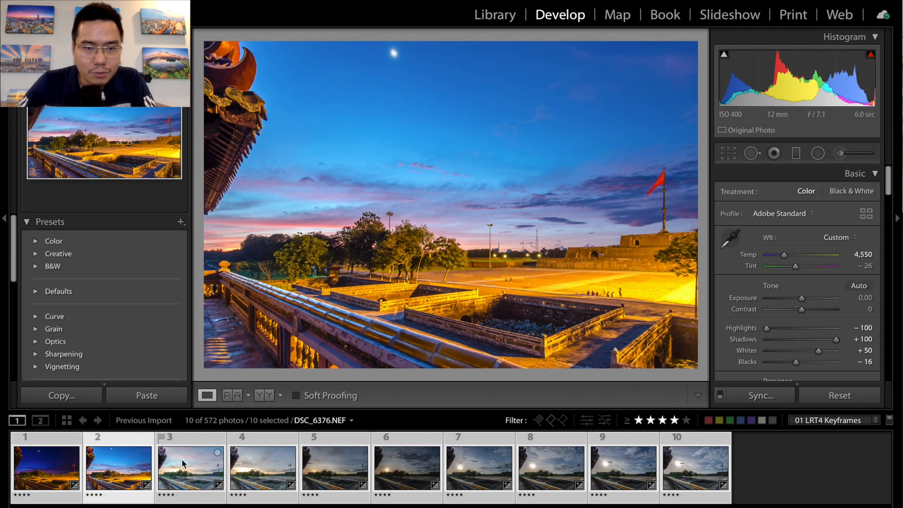
{"action": "left_click", "coordinate": [181, 459]}
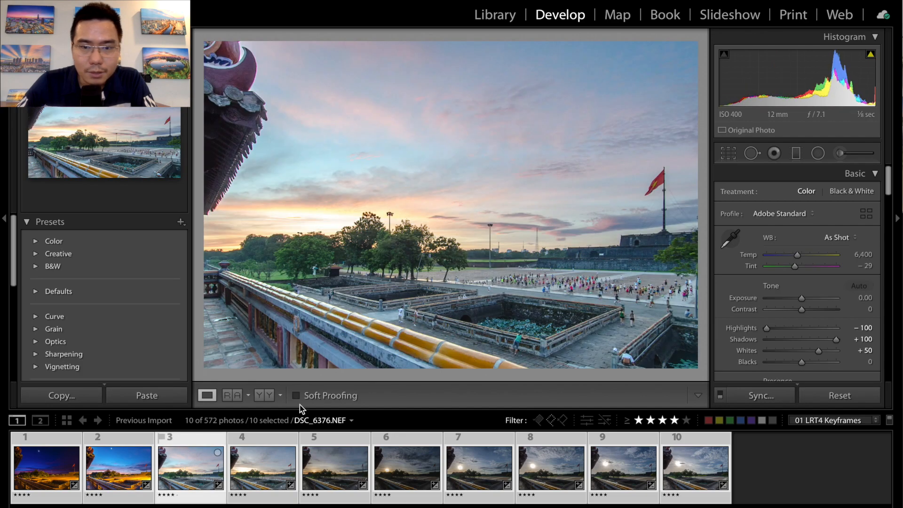
{"action": "left_click", "coordinate": [863, 254]}
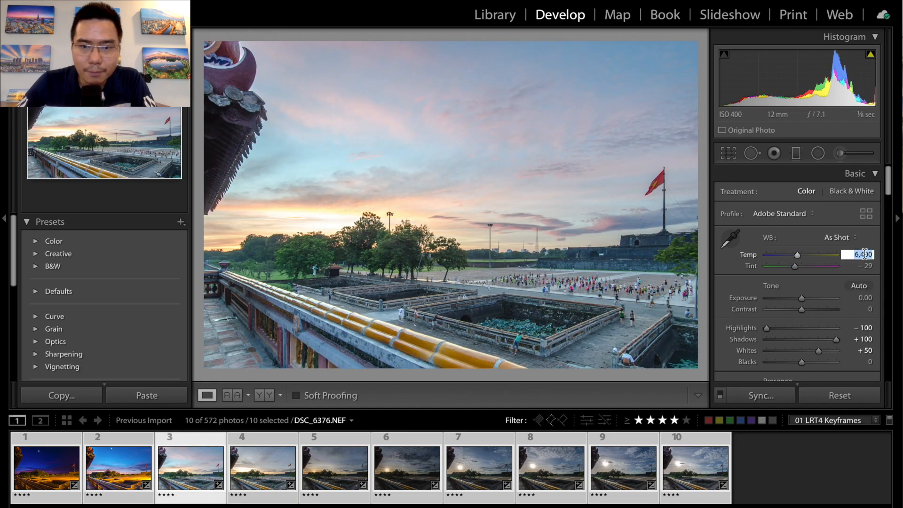
{"action": "double_click", "coordinate": [853, 252]}
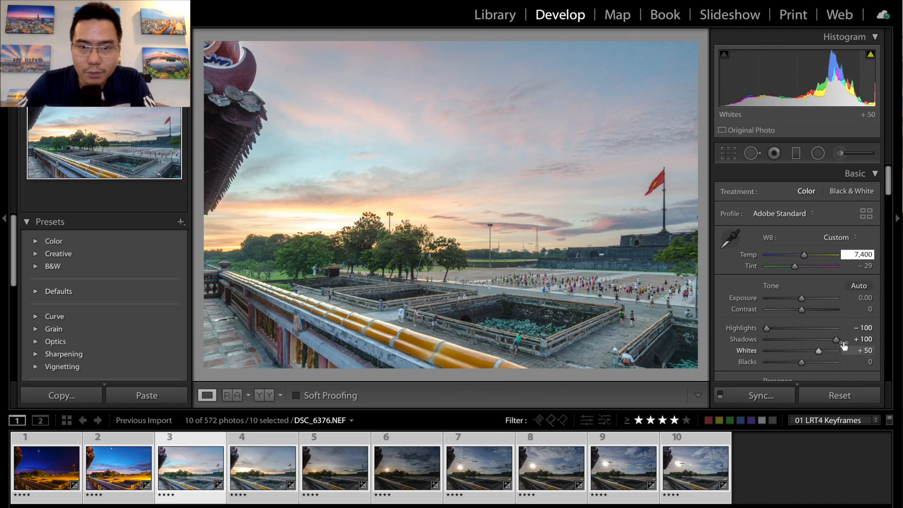
- Turn on highlight clipping for the third keyframe and widen the radial filter centred on the sunset glow horizontally
{"action": "left_click", "coordinate": [871, 54]}
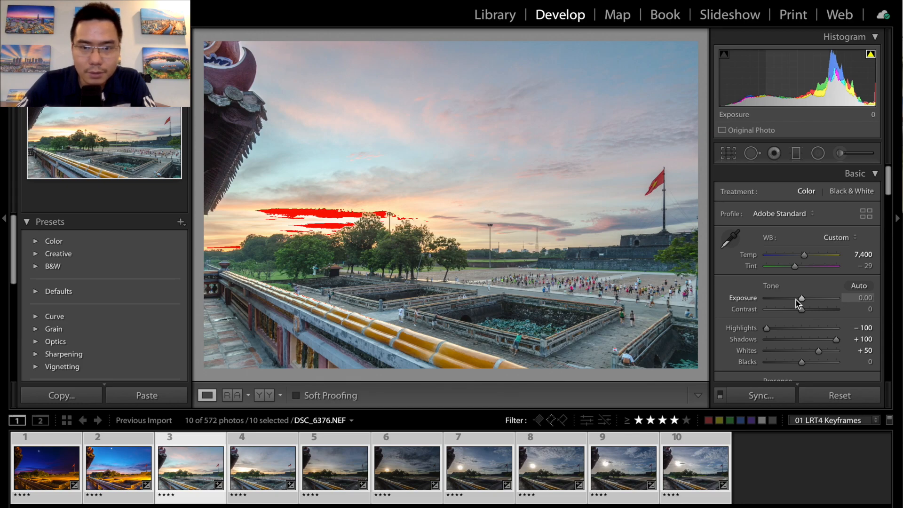
{"action": "left_click", "coordinate": [815, 155]}
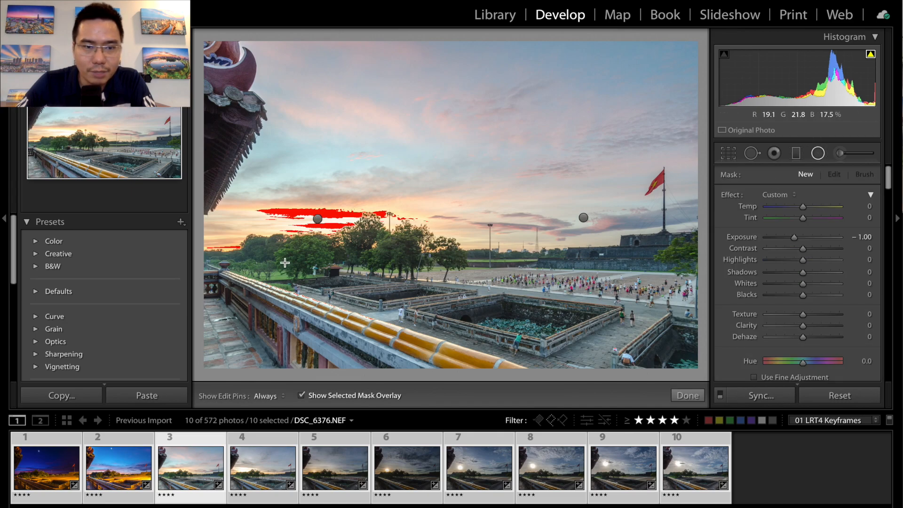
{"action": "left_click", "coordinate": [318, 219]}
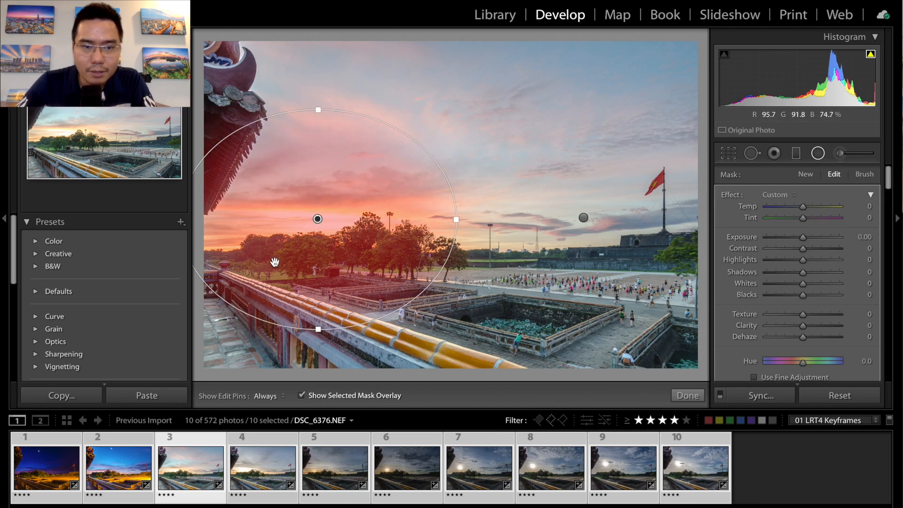
{"action": "left_click_drag", "start_coordinate": [457, 219], "coordinate": [533, 222]}
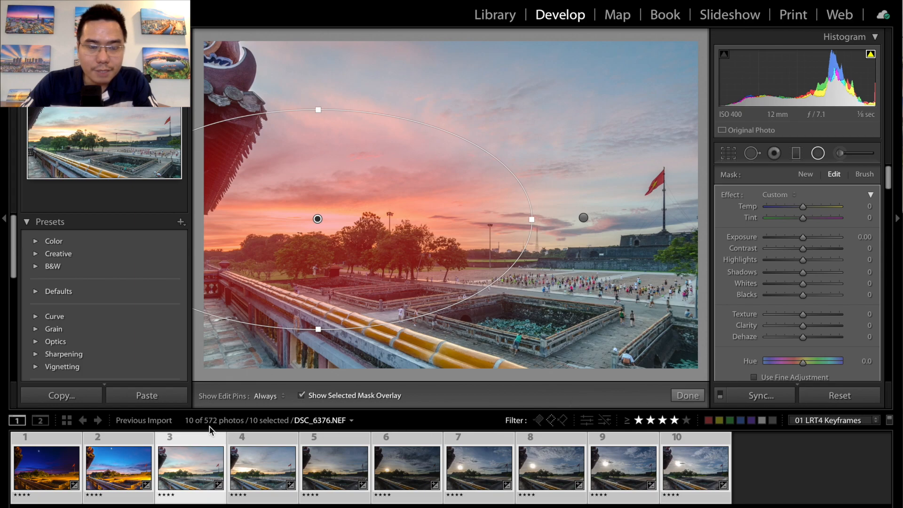
- Synchronize only the Radial Filters setting from the third keyframe to all ten keyframes
{"action": "left_click", "coordinate": [772, 396]}
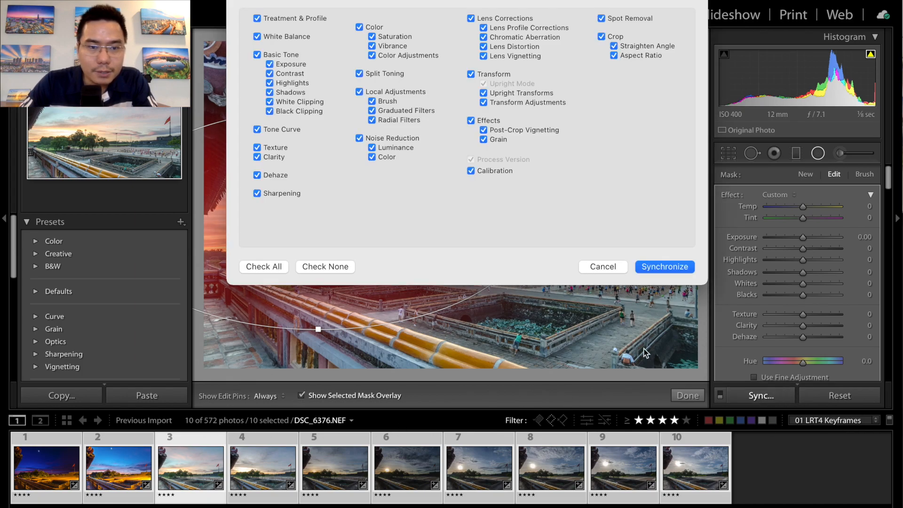
{"action": "left_click", "coordinate": [338, 265]}
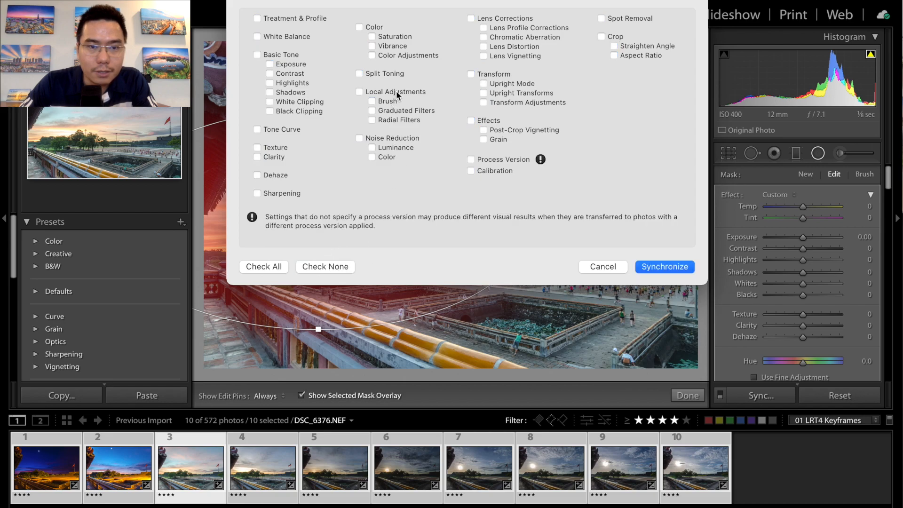
{"action": "left_click", "coordinate": [391, 122]}
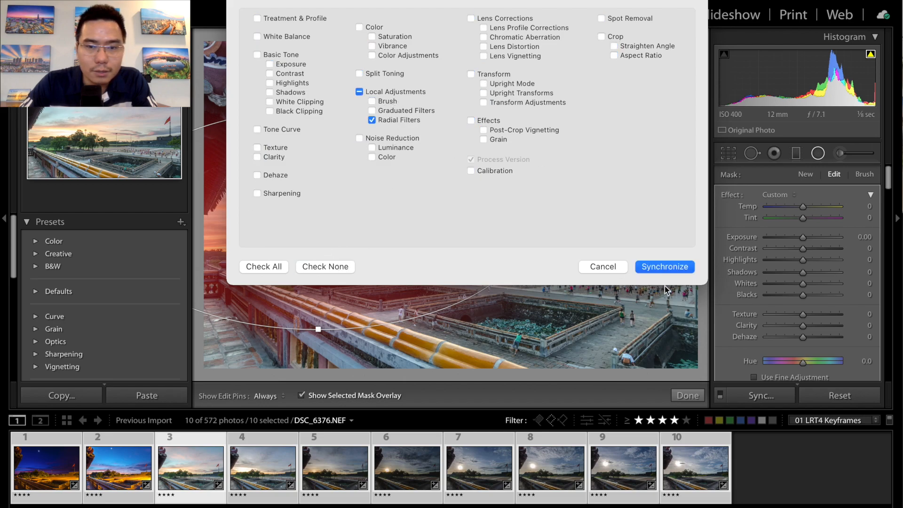
{"action": "left_click", "coordinate": [665, 266]}
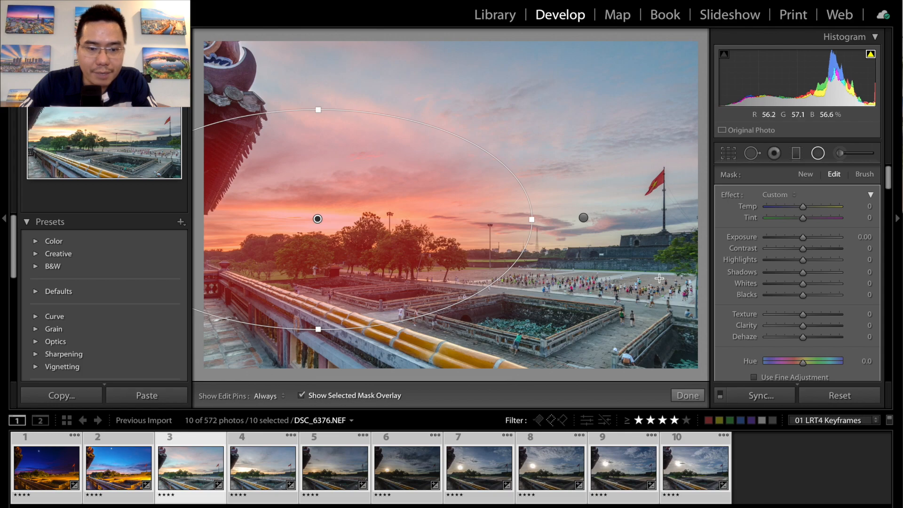
- Set the exposure of the third keyframe's radial filter over the sunset to −0.50 and finish editing the filter
{"action": "left_click", "coordinate": [120, 457]}
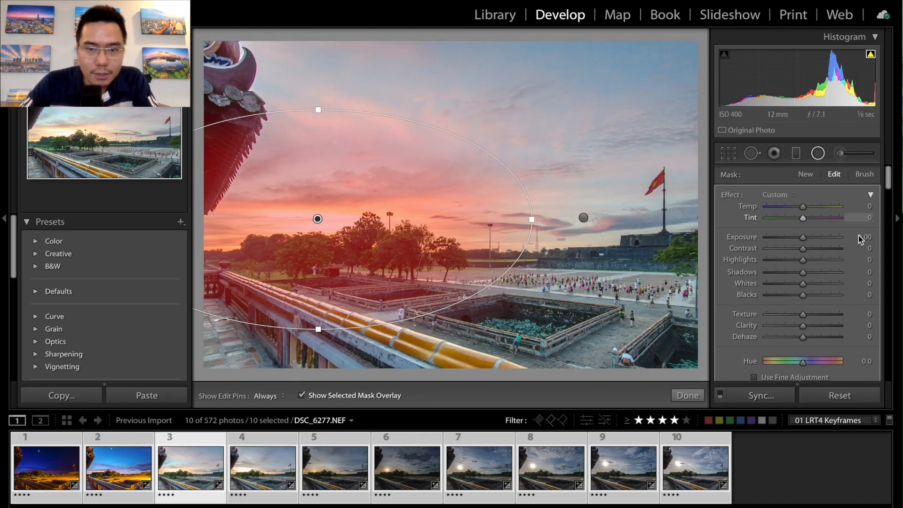
{"action": "left_click", "coordinate": [865, 237]}
{"action": "key", "text": "BackSpace"}
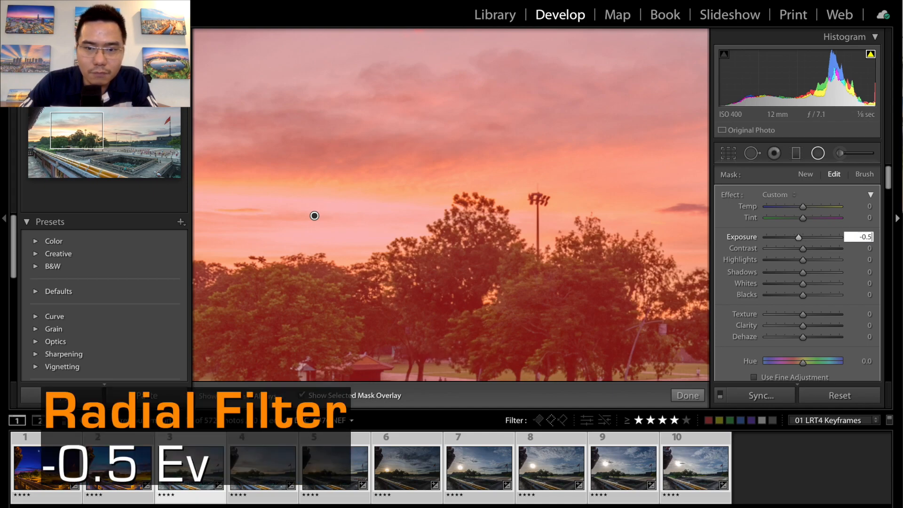
{"action": "type", "text": "-0.5"}
{"action": "key", "text": "Return"}
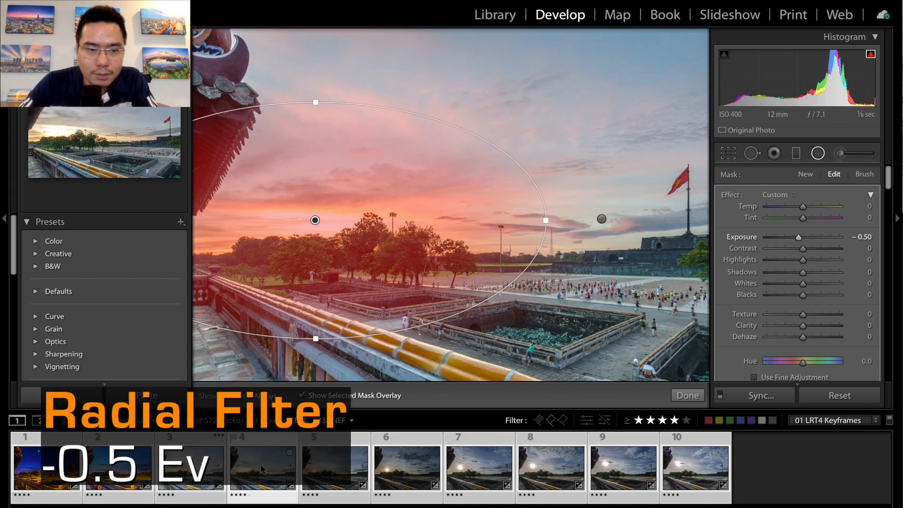
{"action": "left_click", "coordinate": [690, 396]}
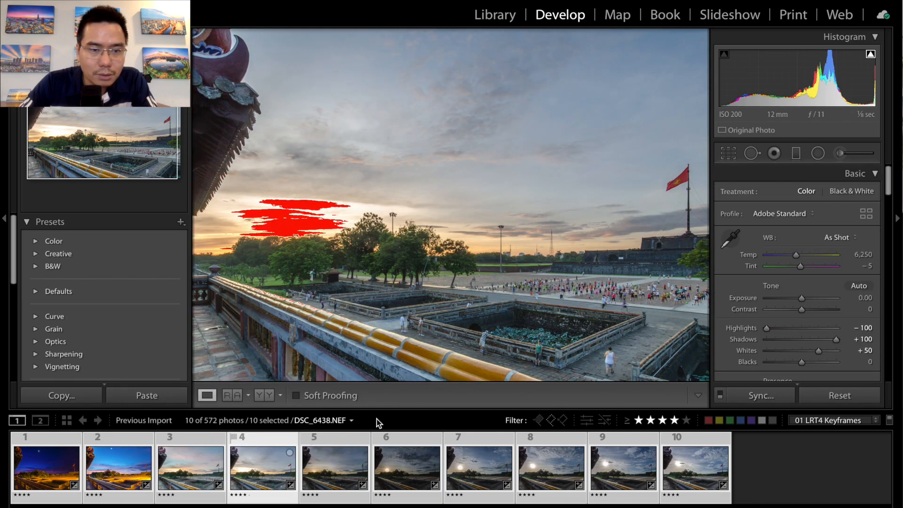
- Set the sunset radial filter's exposure to −0.75 on the fourth keyframe, DSC_6438.NEF, and finish editing the filter
{"action": "left_click", "coordinate": [818, 153]}
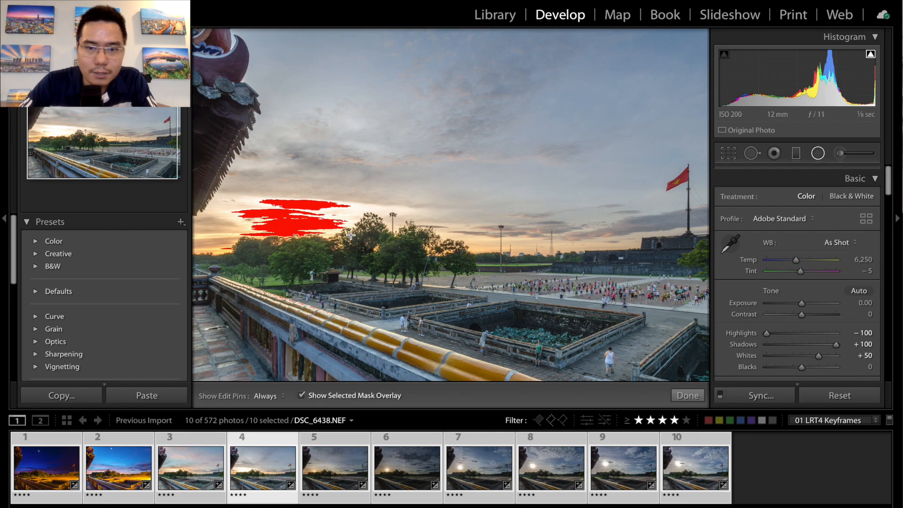
{"action": "left_click", "coordinate": [317, 220]}
{"action": "left_click", "coordinate": [866, 237]}
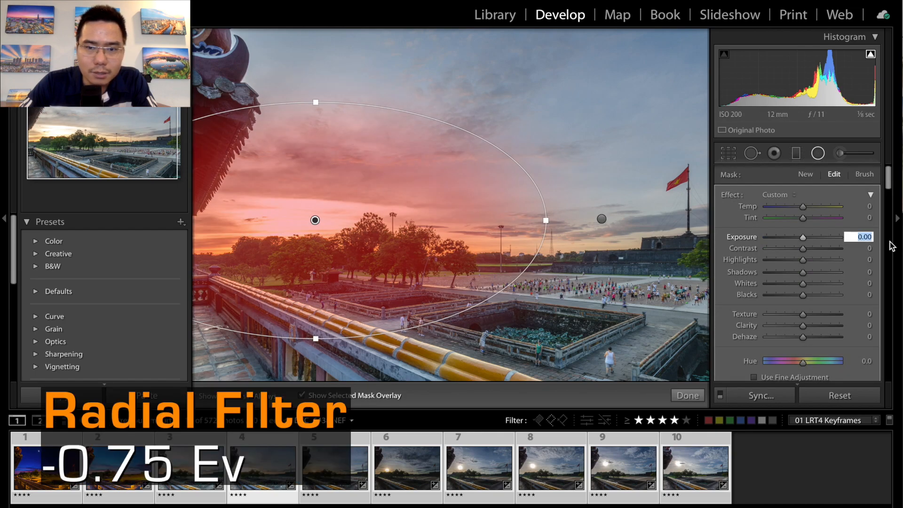
{"action": "type", "text": "-0.75"}
{"action": "key", "text": "Return"}
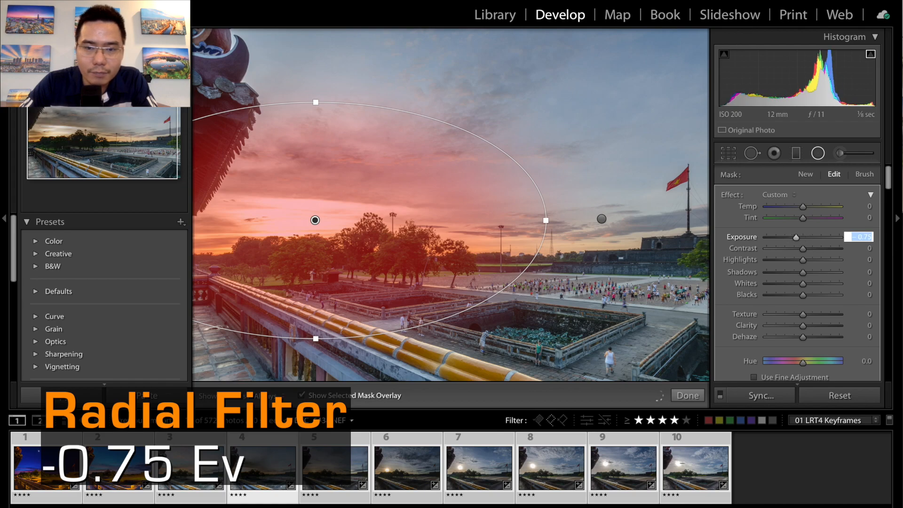
{"action": "left_click", "coordinate": [688, 395]}
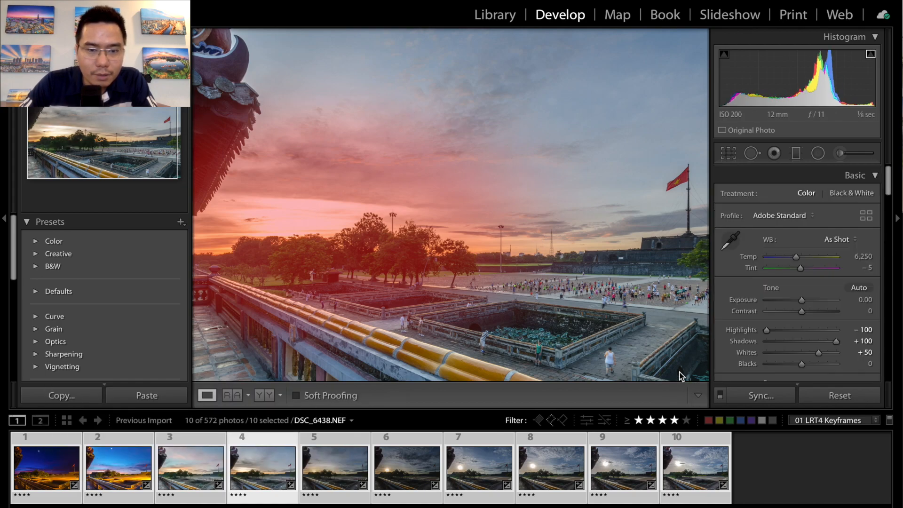
- Set the basic exposure of the sixth keyframe, DSC_6576.NEF, and the fifth keyframe, DSC_6504.NEF, to +1.00 each
{"action": "left_click", "coordinate": [342, 457]}
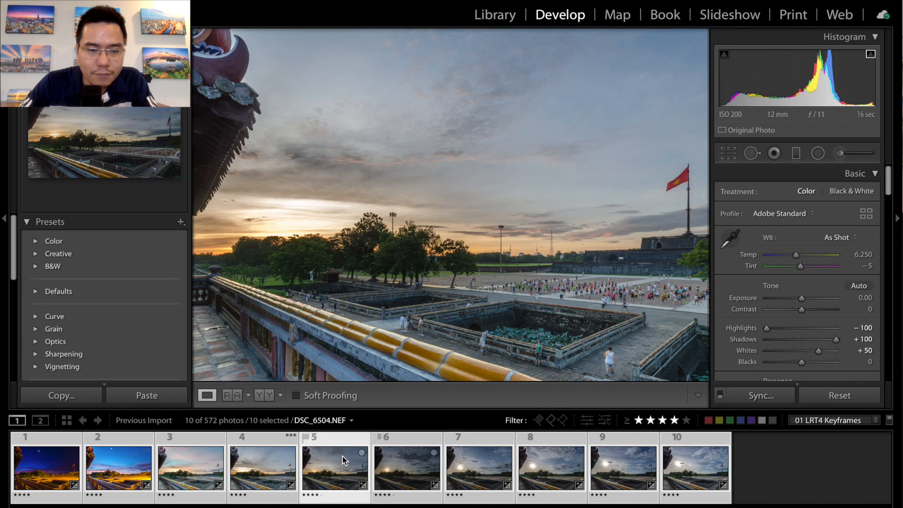
{"action": "key", "text": "Right"}
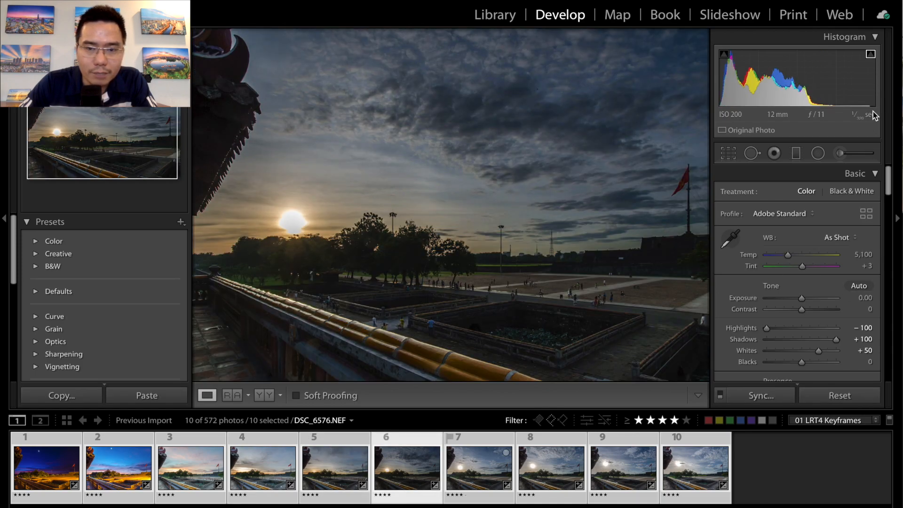
{"action": "left_click", "coordinate": [865, 298]}
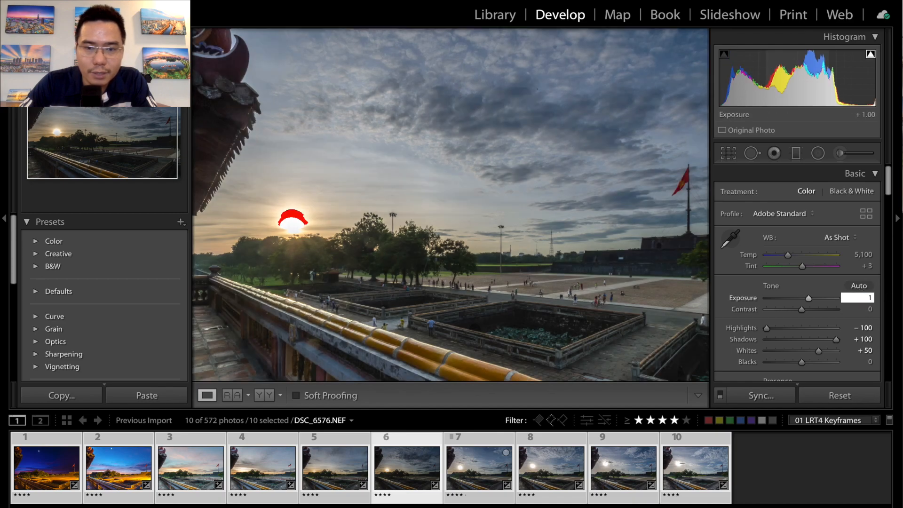
{"action": "left_click", "coordinate": [347, 462]}
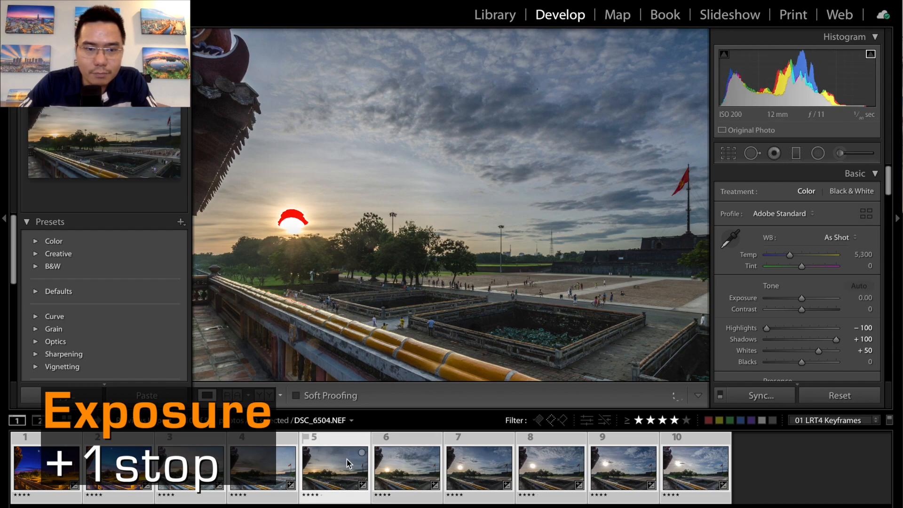
{"action": "left_click", "coordinate": [863, 298]}
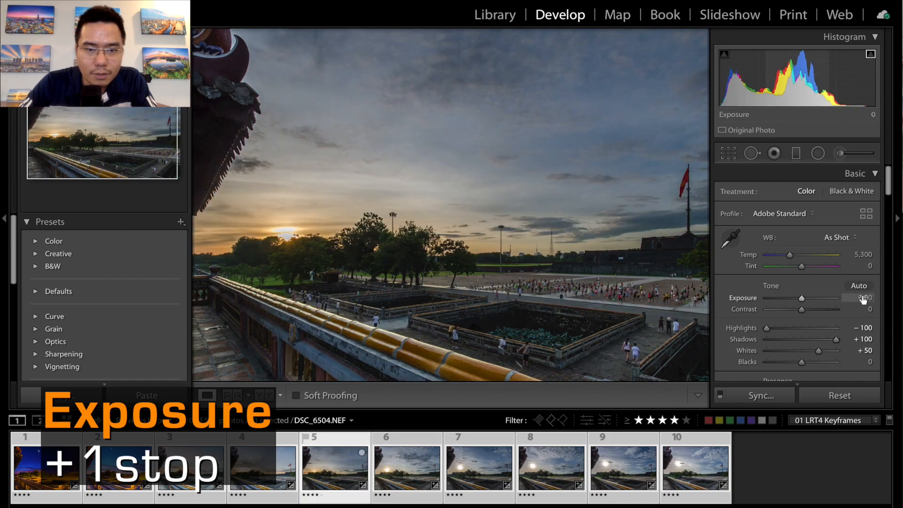
{"action": "type", "text": "1"}
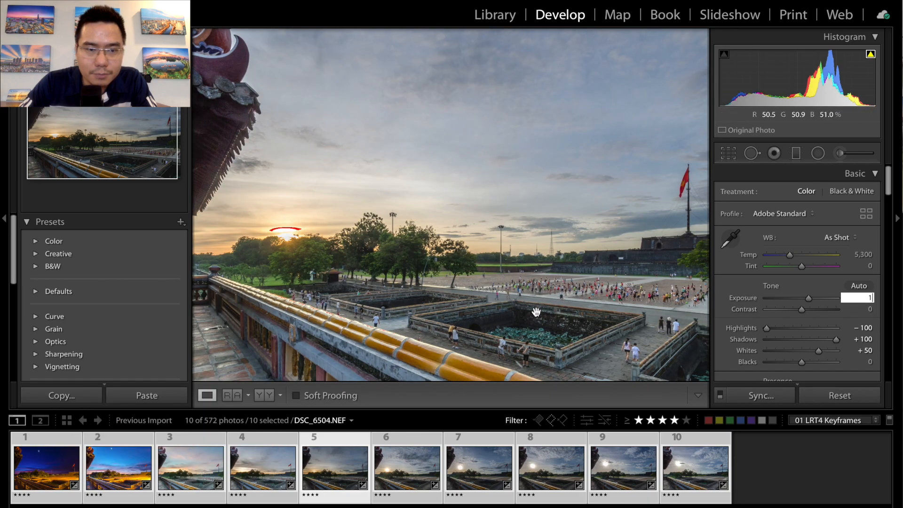
- Review the fourth to sixth keyframes and set the seventh keyframe, DSC_6663.NEF, to exposure +1.00 and temperature 5,500
{"action": "left_click", "coordinate": [254, 466]}
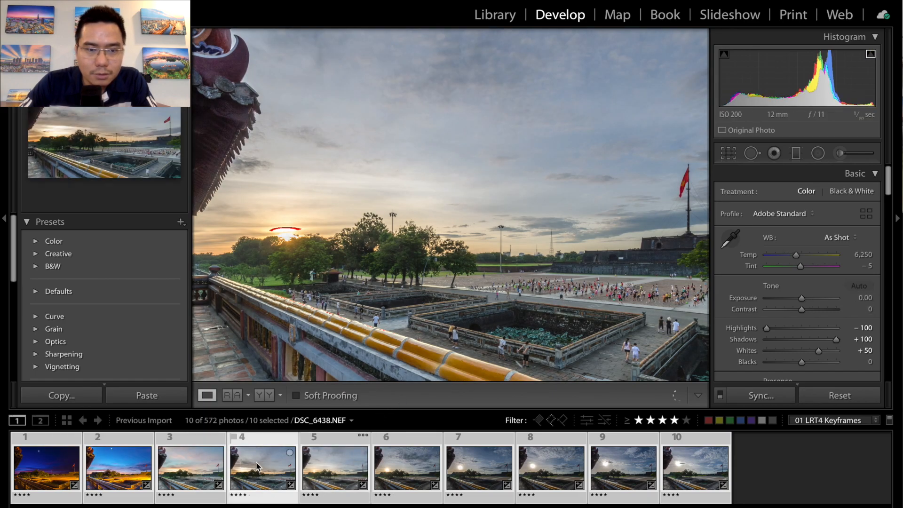
{"action": "left_click", "coordinate": [329, 465]}
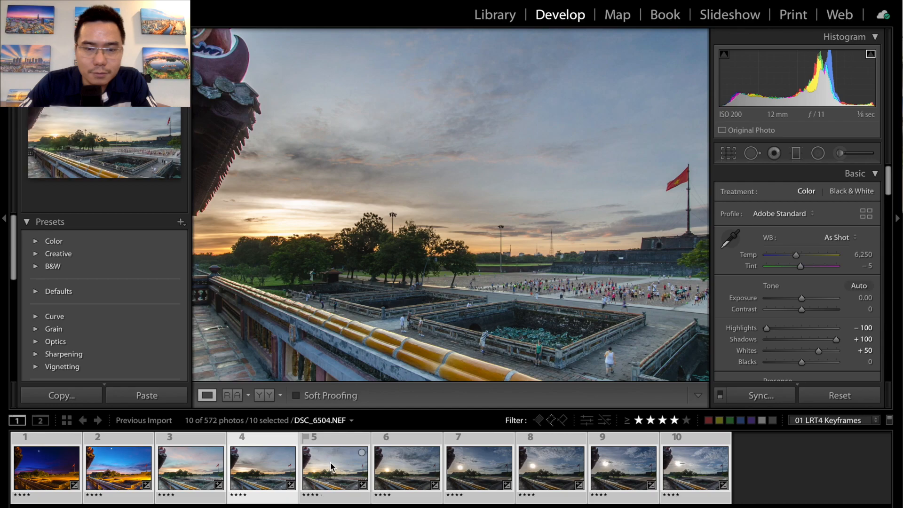
{"action": "left_click", "coordinate": [400, 463]}
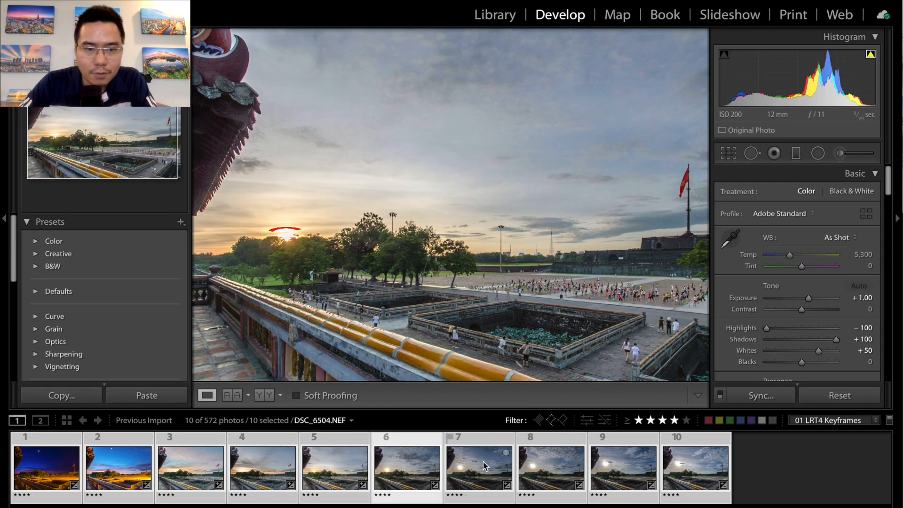
{"action": "left_click", "coordinate": [484, 465]}
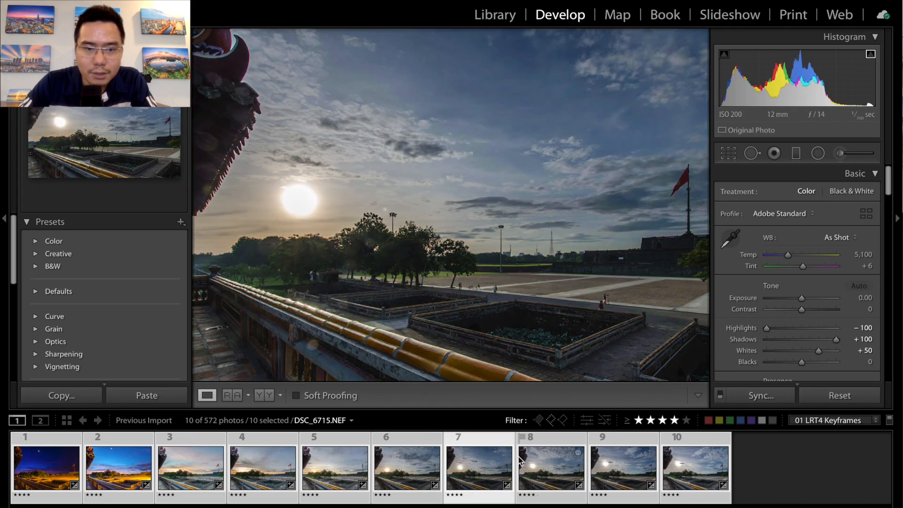
{"action": "left_click", "coordinate": [865, 297]}
{"action": "type", "text": "1"}
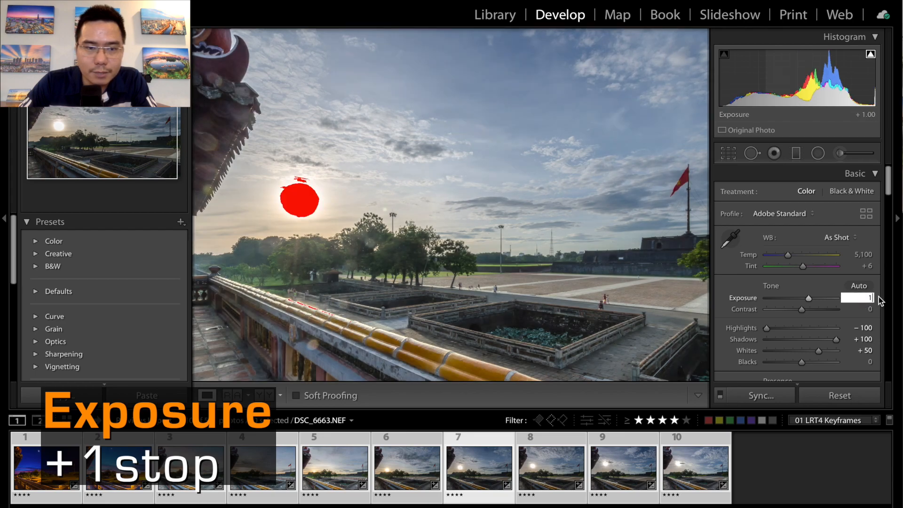
{"action": "left_click", "coordinate": [864, 254]}
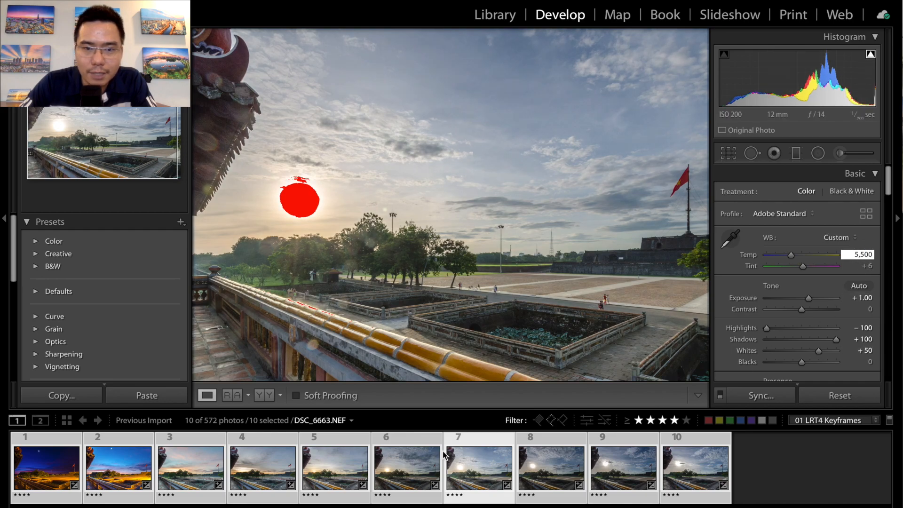
- Set the white balance temperature of the ninth keyframe, DSC_6780.NEF, to 5,500 and go to the tenth keyframe
{"action": "left_click", "coordinate": [413, 458]}
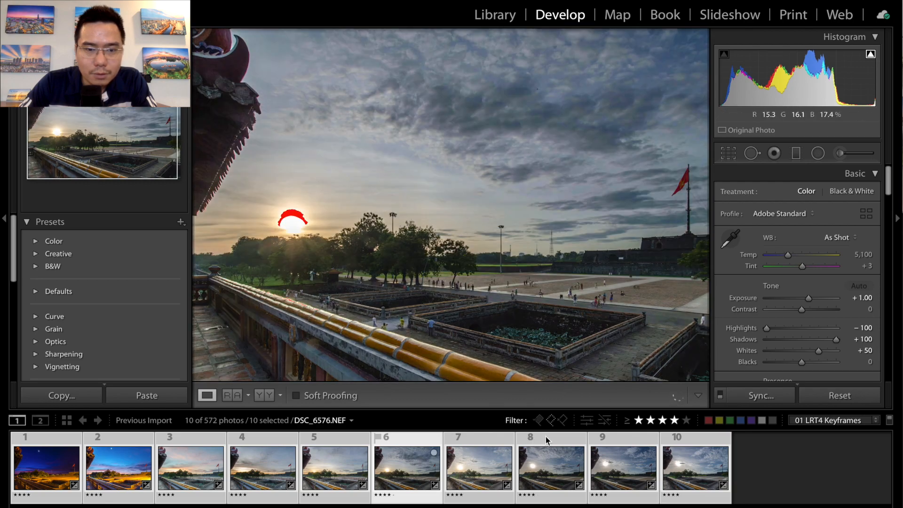
{"action": "key", "text": "Right"}
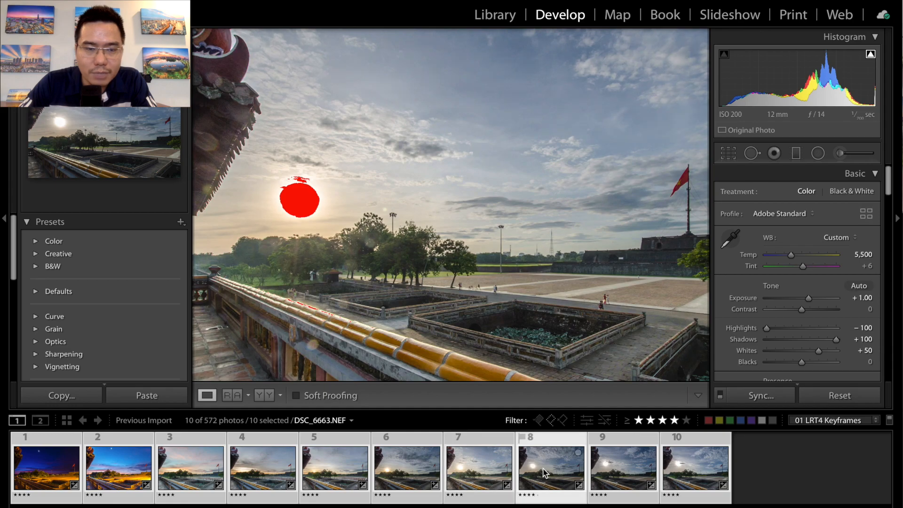
{"action": "left_click", "coordinate": [617, 470]}
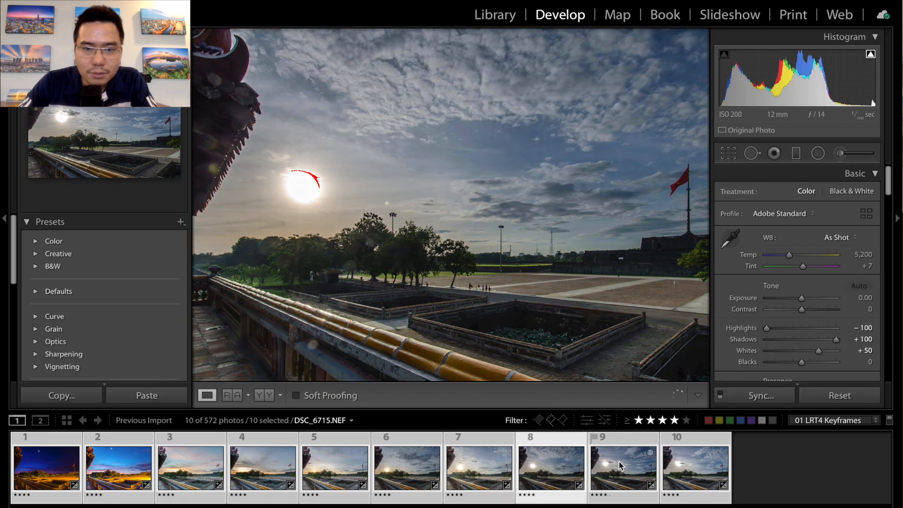
{"action": "key", "text": "Right"}
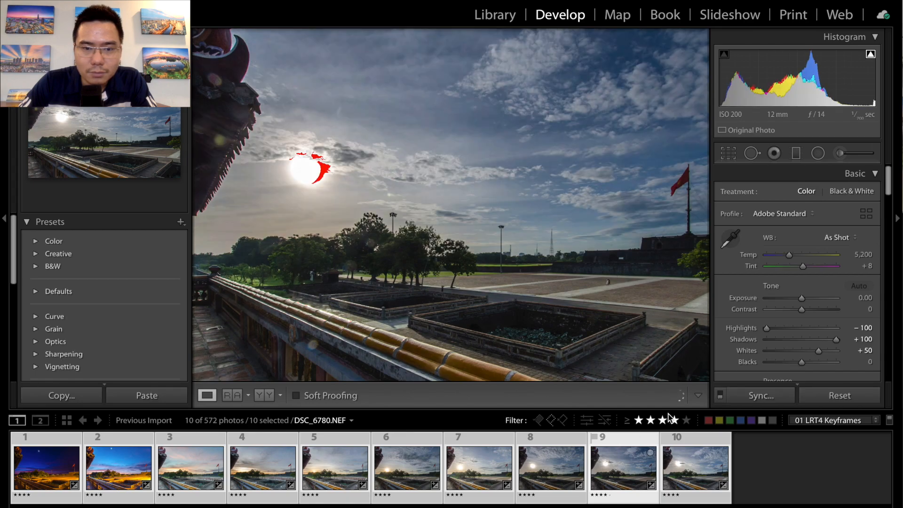
{"action": "left_click", "coordinate": [861, 255]}
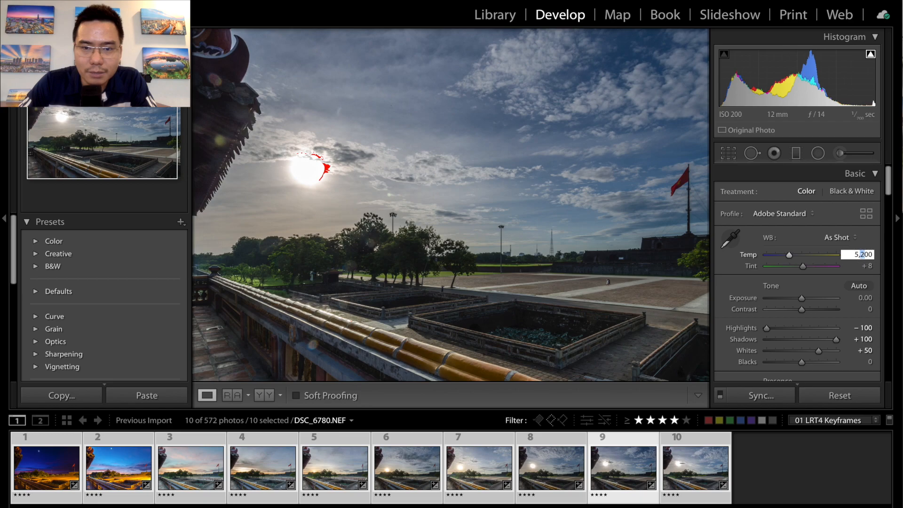
{"action": "key", "text": "Return"}
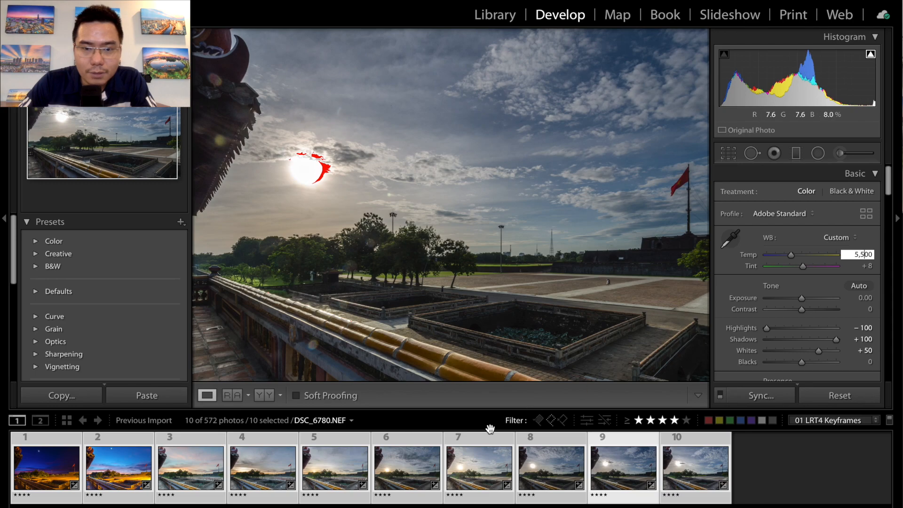
{"action": "left_click", "coordinate": [688, 463]}
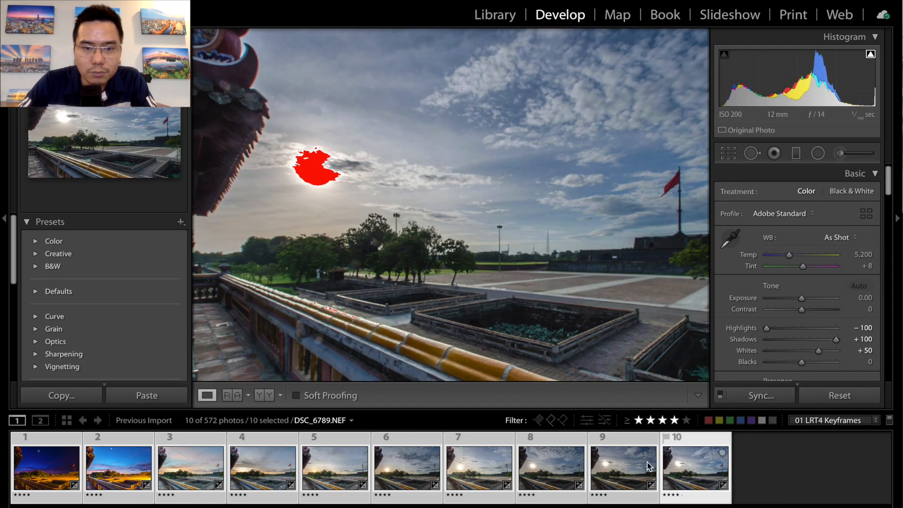
- Synchronize the develop settings of the ninth keyframe, DSC_6780.NEF, to the tenth keyframe, DSC_6789.NEF
{"action": "left_click", "coordinate": [622, 458]}
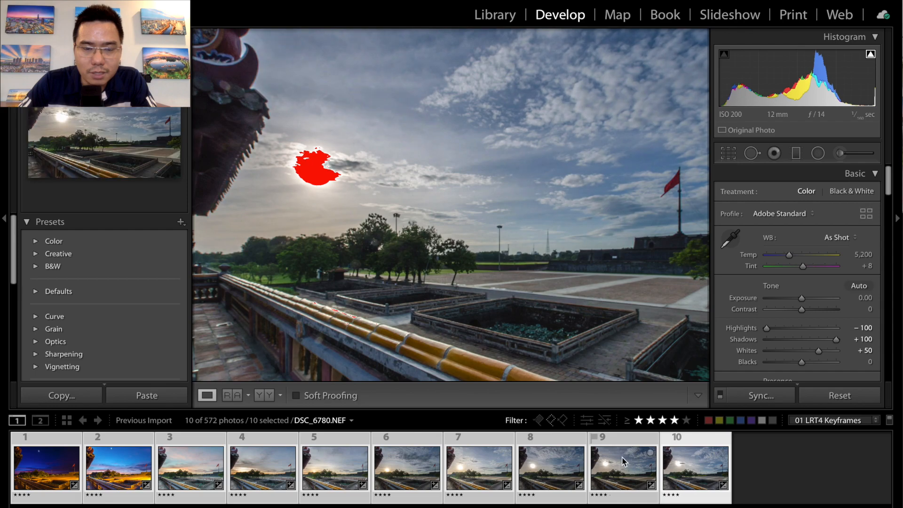
{"action": "left_click", "coordinate": [620, 445]}
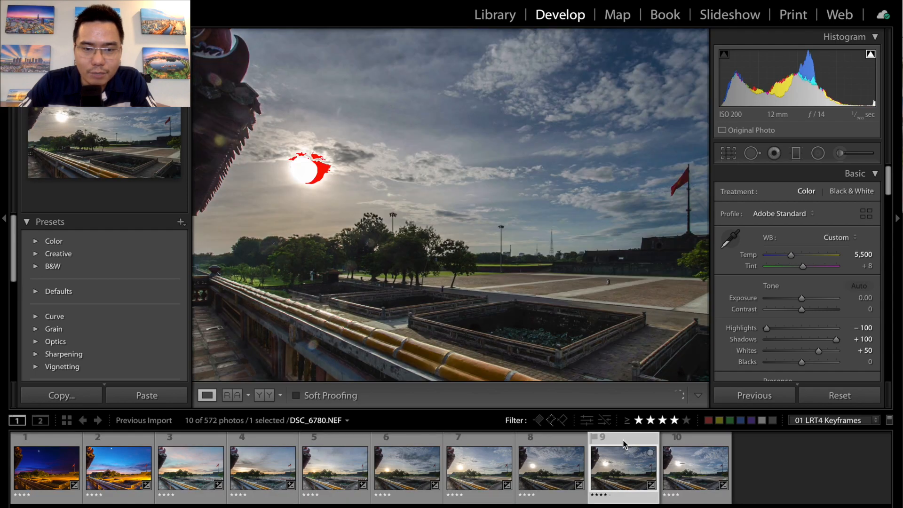
{"action": "left_click", "coordinate": [692, 457], "text": "super"}
{"action": "left_click", "coordinate": [750, 398]}
{"action": "left_click", "coordinate": [275, 267]}
{"action": "left_click", "coordinate": [652, 265]}
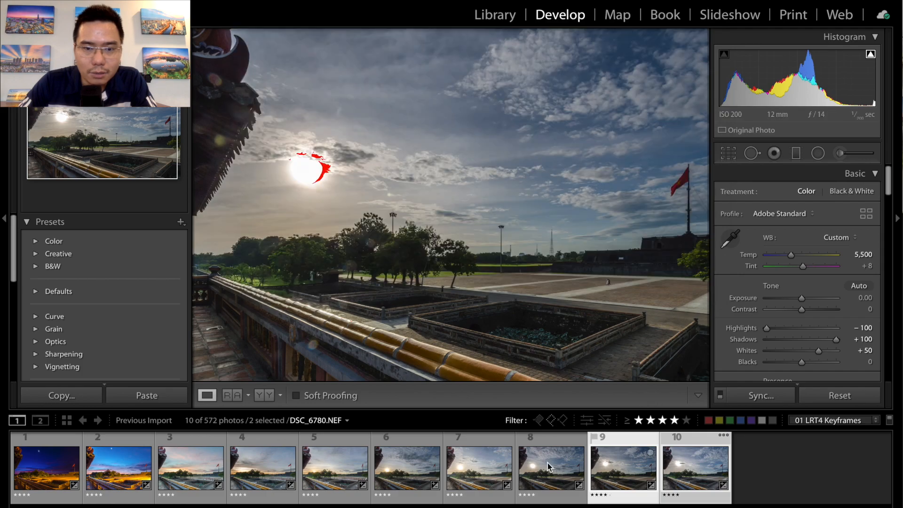
- Turn off the highlight clipping warning and set the exposure of the eighth keyframe, DSC_6715.NEF, to +1.00
{"action": "left_click", "coordinate": [548, 462]}
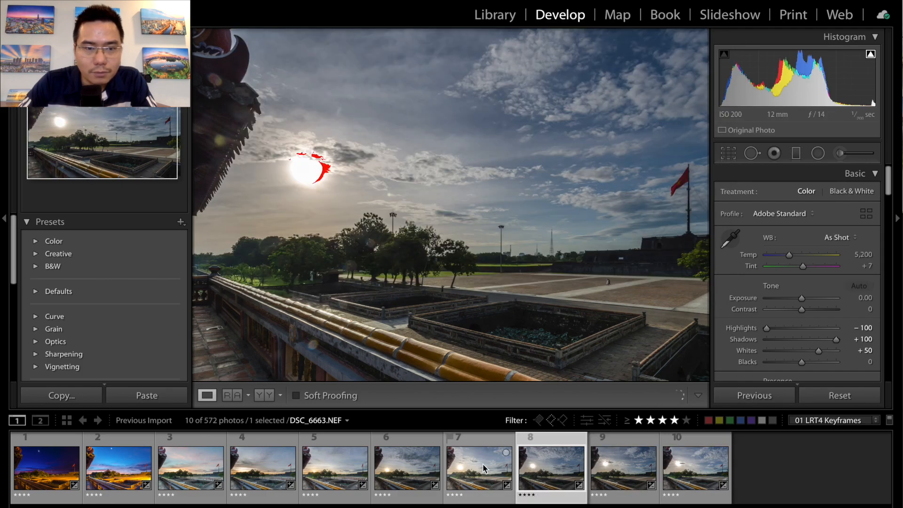
{"action": "left_click", "coordinate": [483, 463]}
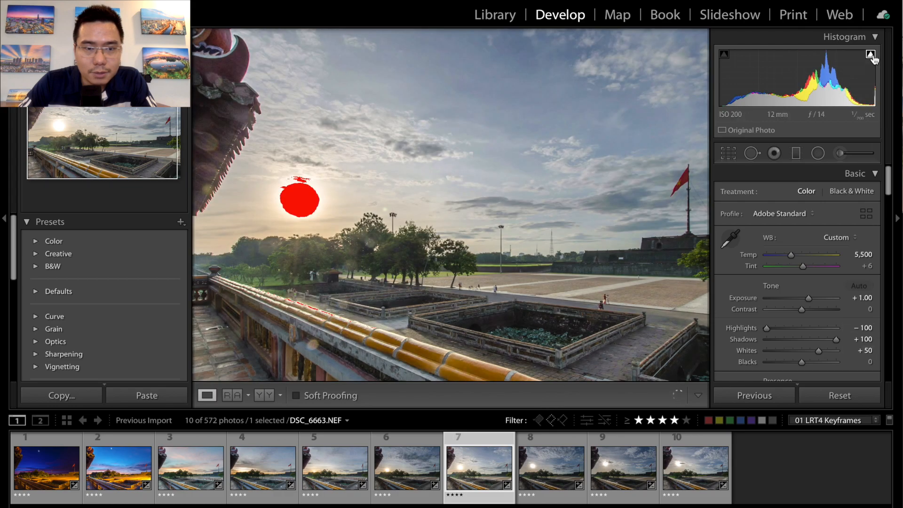
{"action": "left_click", "coordinate": [871, 55]}
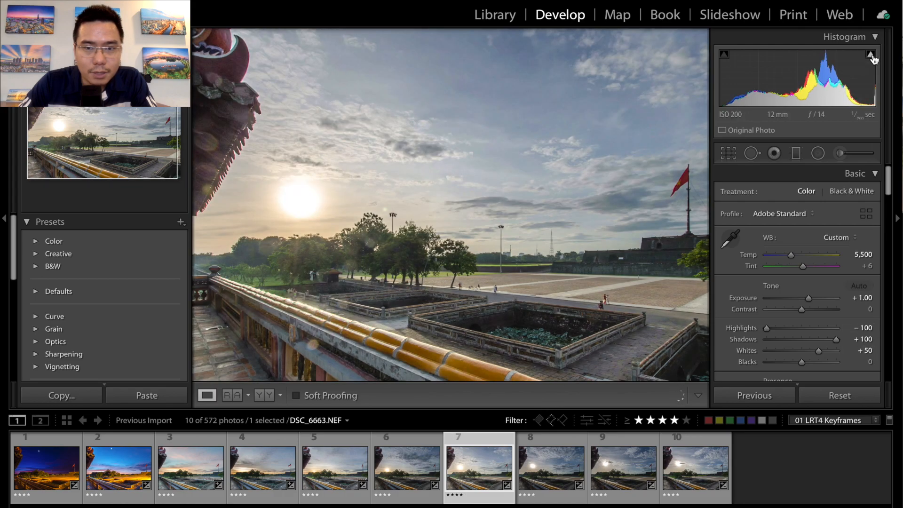
{"action": "left_click", "coordinate": [532, 468]}
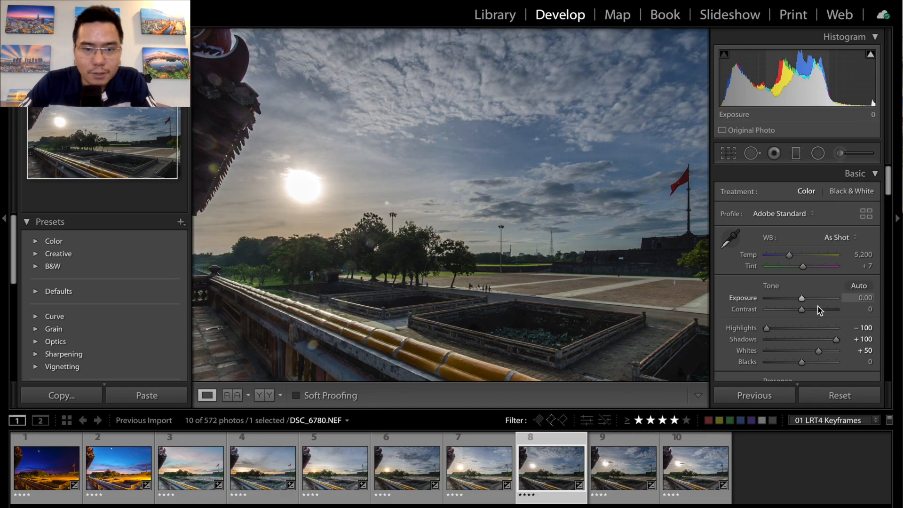
{"action": "left_click", "coordinate": [865, 301]}
{"action": "type", "text": "1"}
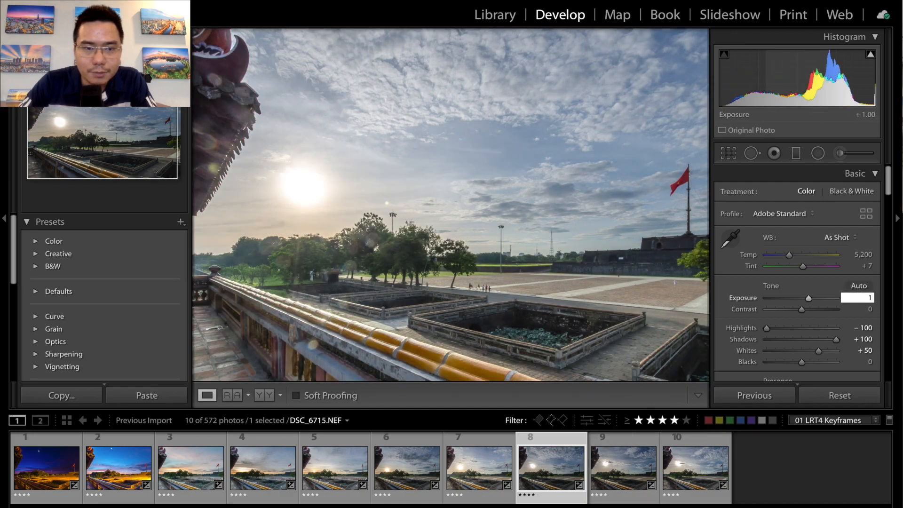
- Set the basic exposure of the ninth keyframe, DSC_6780.NEF, and the tenth keyframe, DSC_6789.NEF, to +1.00 each
{"action": "left_click", "coordinate": [621, 457]}
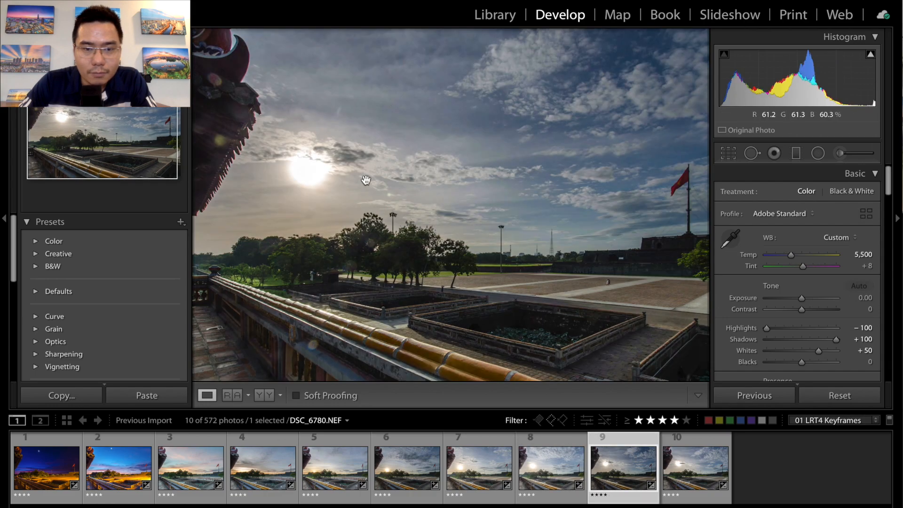
{"action": "left_click", "coordinate": [864, 298]}
{"action": "type", "text": "1"}
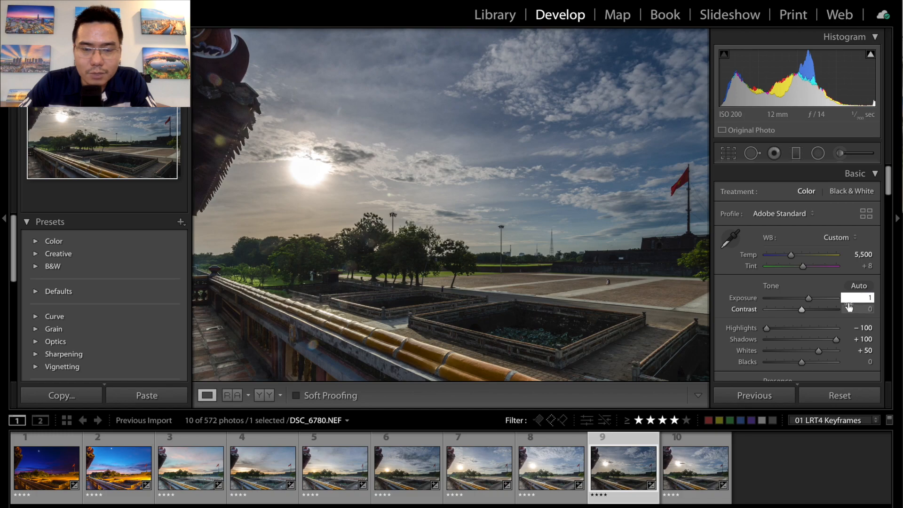
{"action": "key", "text": "Return"}
{"action": "key", "text": "Right"}
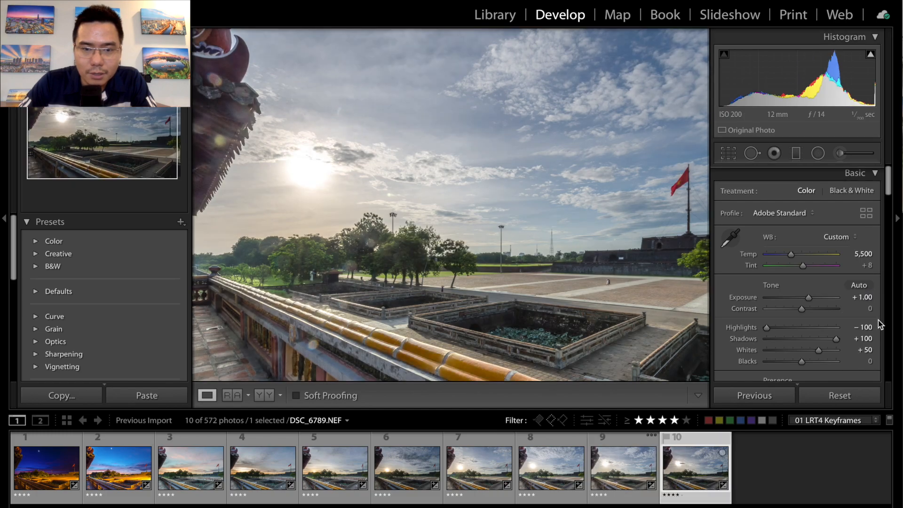
{"action": "left_click", "coordinate": [863, 297]}
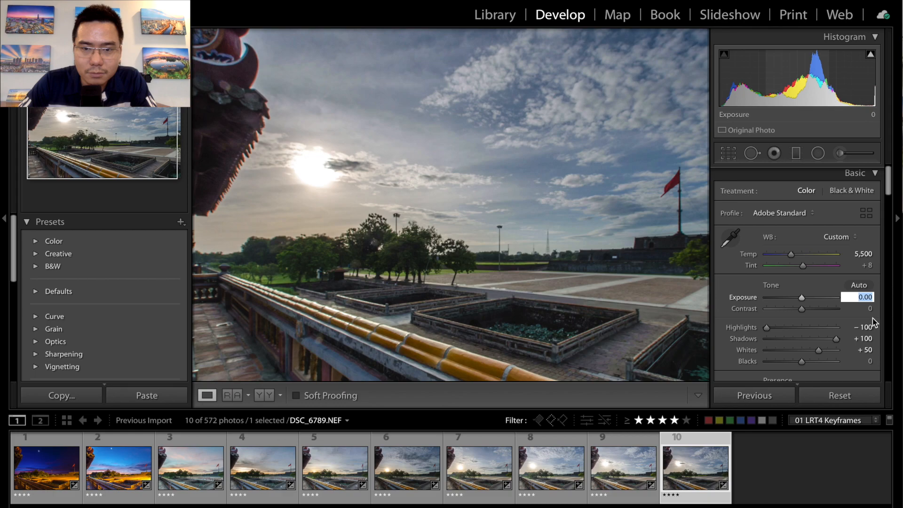
{"action": "type", "text": "1"}
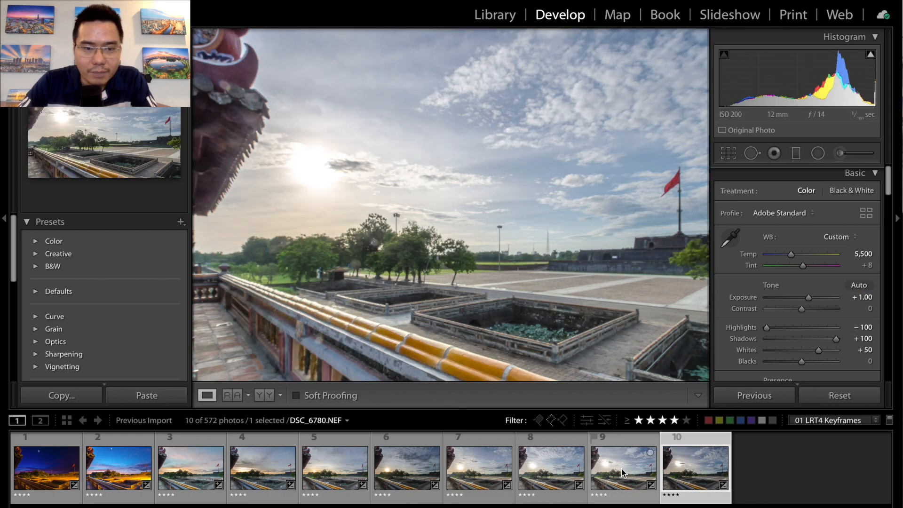
- Select all ten keyframes and save their metadata to the files
{"action": "left_click", "coordinate": [622, 471]}
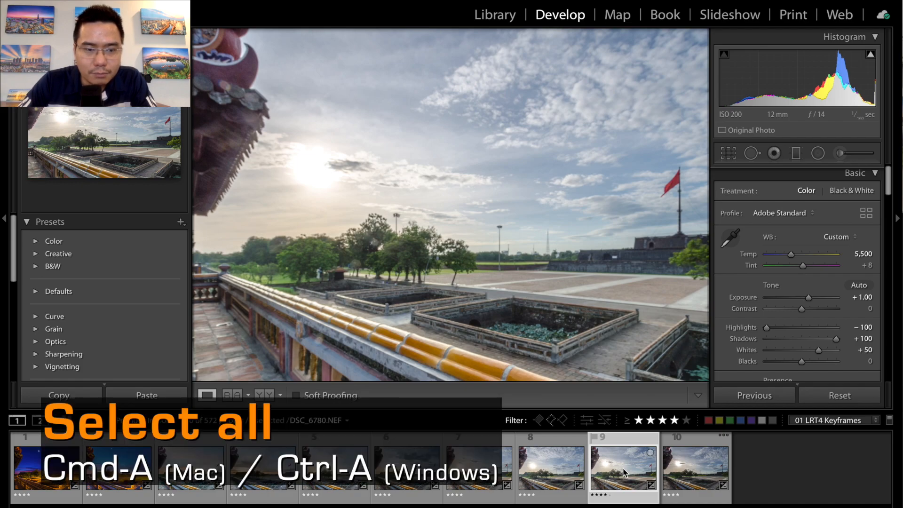
{"action": "key", "text": "ctrl+a"}
{"action": "right_click", "coordinate": [333, 456]}
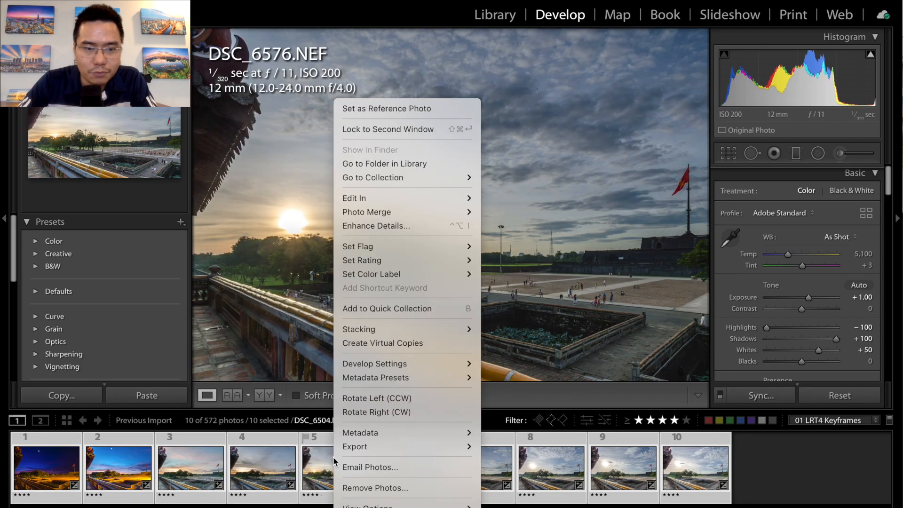
{"action": "mouse_move", "coordinate": [380, 433]}
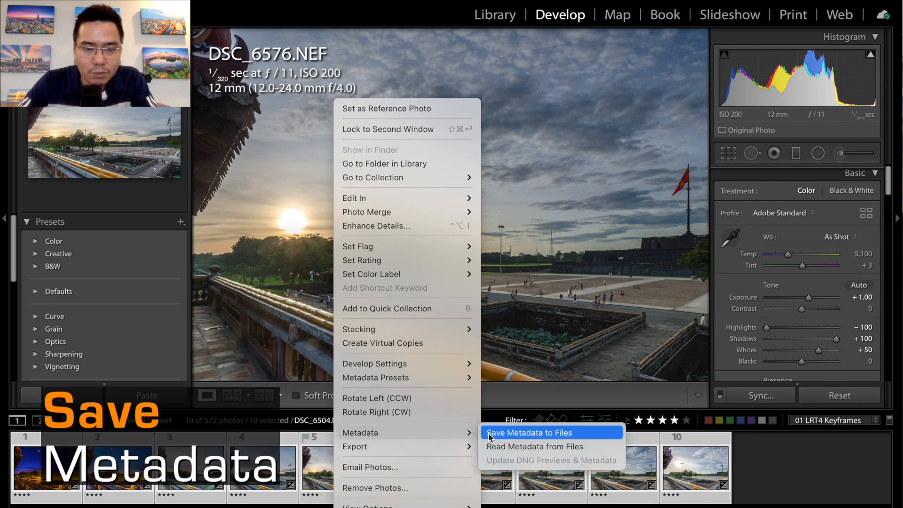
{"action": "left_click", "coordinate": [538, 433]}
- Switch to LRTimelapse, reload the edited keyframes, and create and save the Auto Transition for the sequence
{"action": "left_click", "coordinate": [308, 505]}
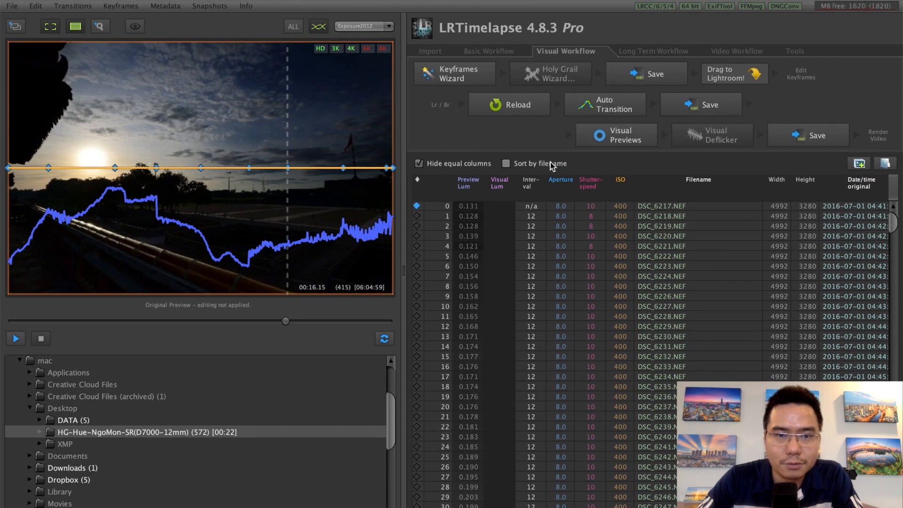
{"action": "left_click", "coordinate": [518, 108]}
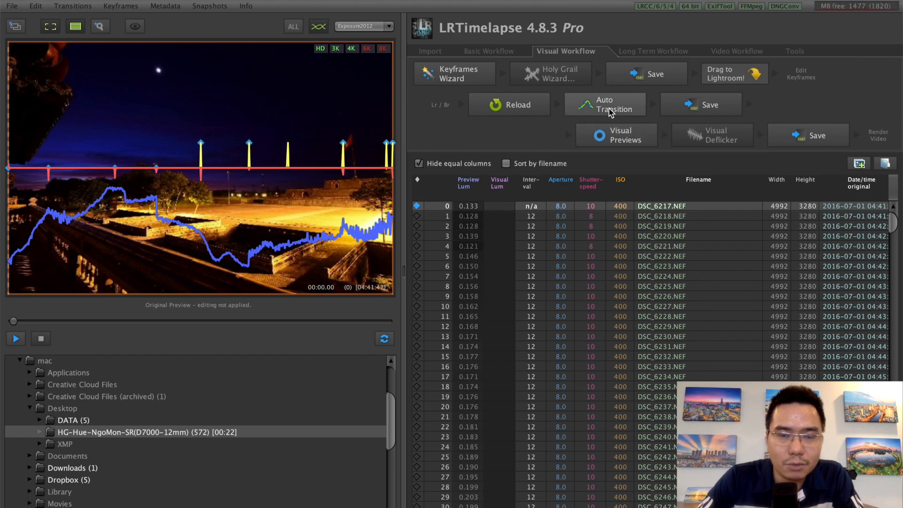
{"action": "left_click", "coordinate": [610, 112]}
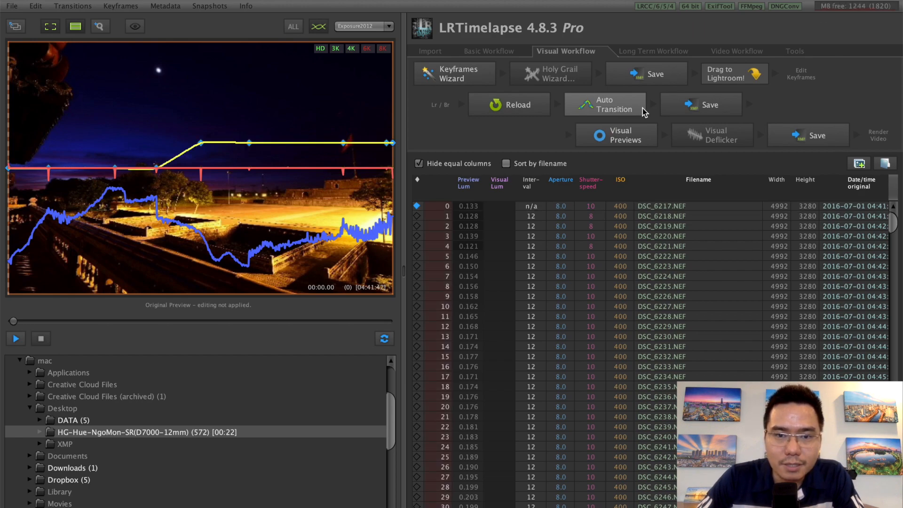
{"action": "left_click", "coordinate": [705, 108]}
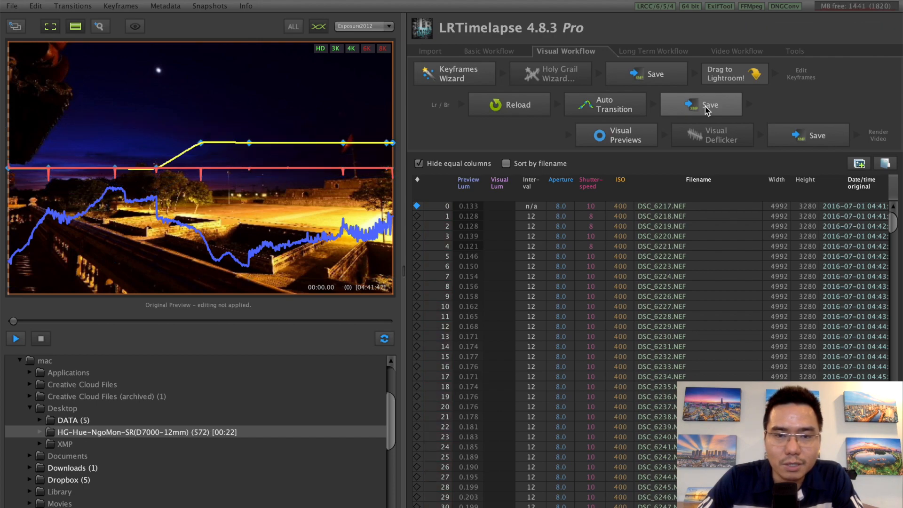
- Generate the visual previews of the sequence and play through them up to the daylight frames
{"action": "left_click", "coordinate": [620, 136]}
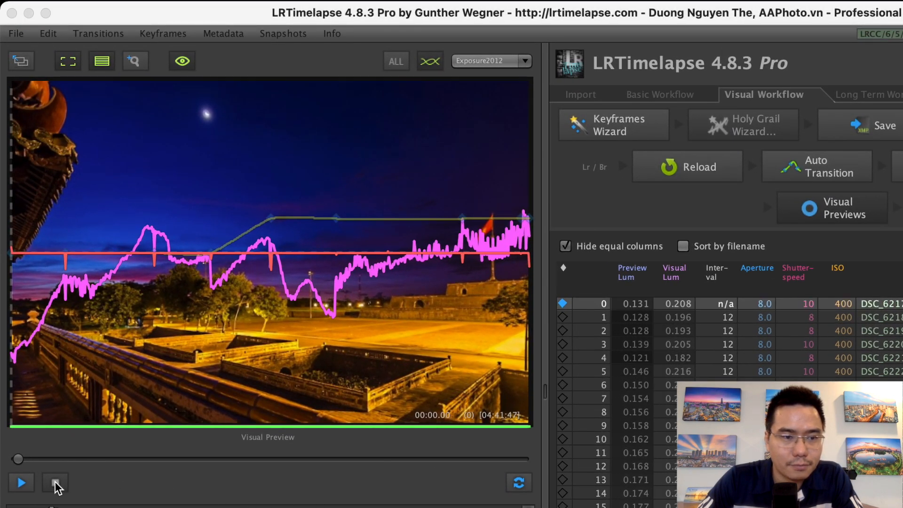
{"action": "left_click", "coordinate": [21, 483]}
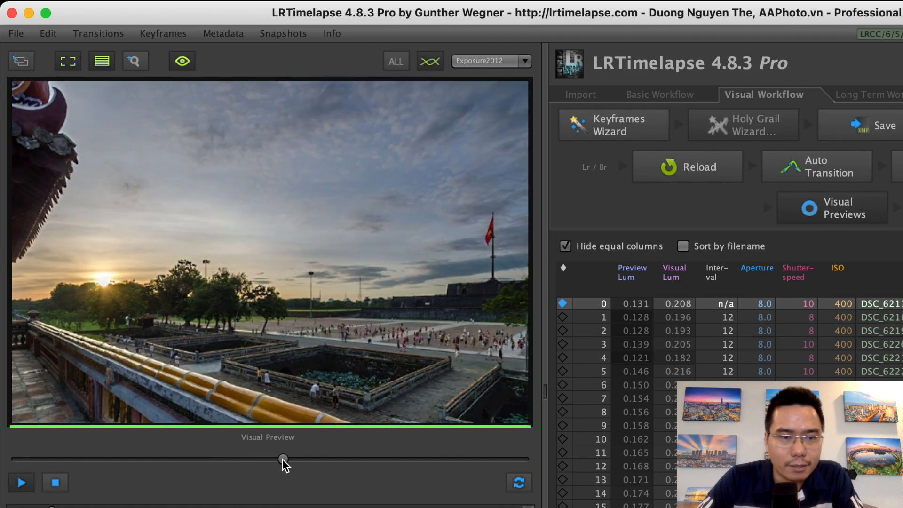
{"action": "left_click_drag", "start_coordinate": [283, 459], "coordinate": [459, 462]}
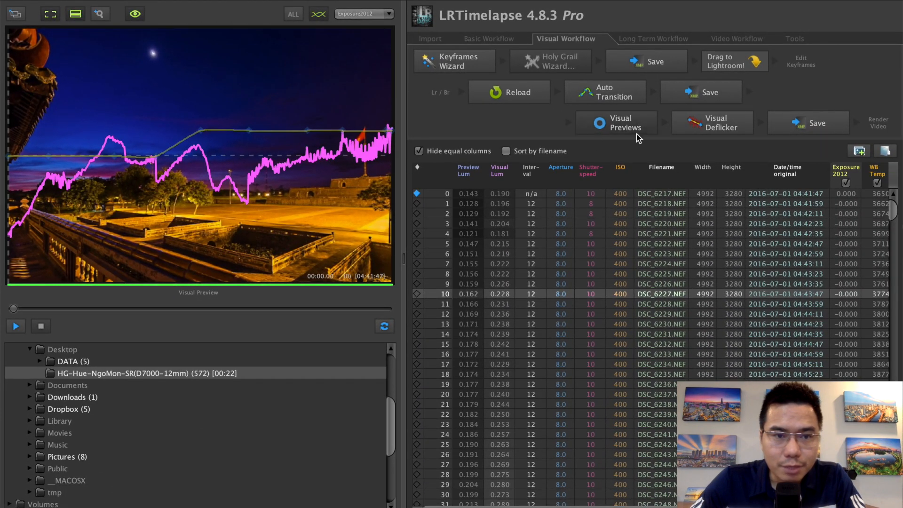
- Apply a Visual Deflicker to the sequence with smoothing set to about 13
{"action": "left_click", "coordinate": [711, 131]}
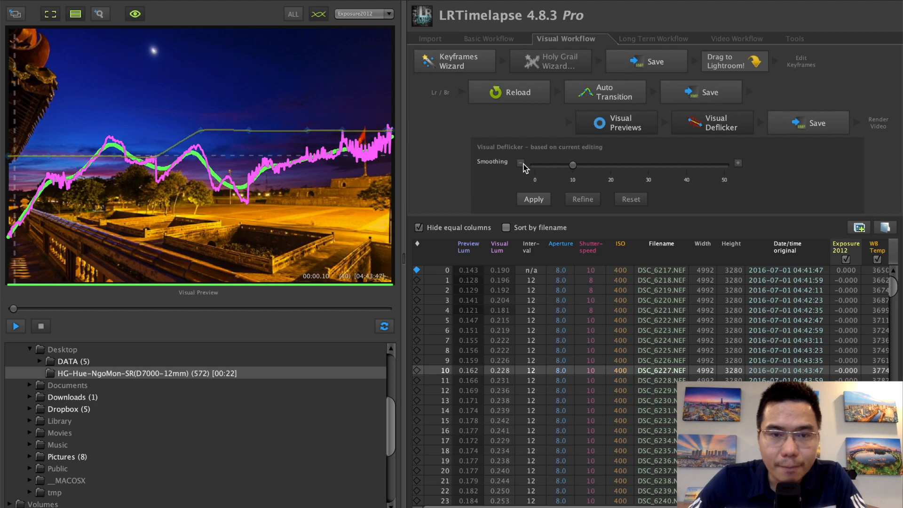
{"action": "left_click_drag", "start_coordinate": [574, 169], "coordinate": [518, 170]}
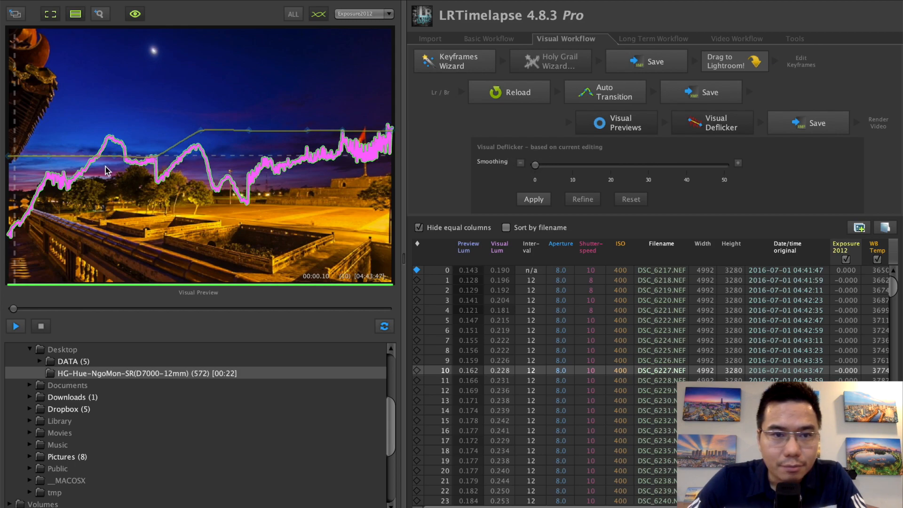
{"action": "left_click", "coordinate": [536, 167]}
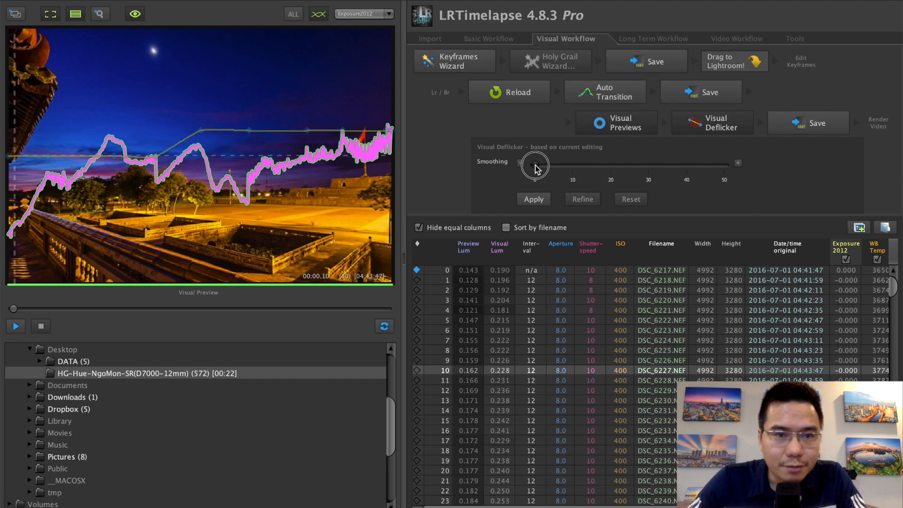
{"action": "left_click_drag", "start_coordinate": [538, 169], "coordinate": [611, 166]}
{"action": "left_click", "coordinate": [533, 199]}
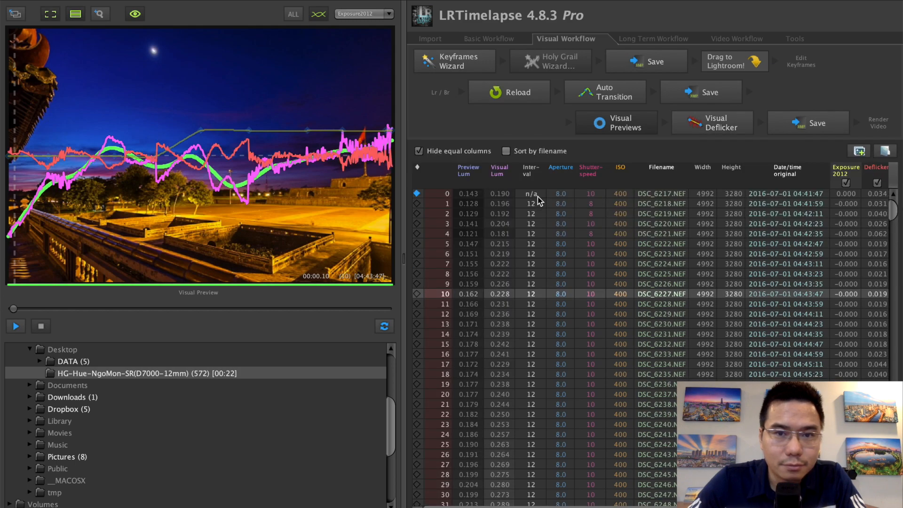
- Save the deflickered sequence and play its visual preview through to the final daylight frames
{"action": "left_click", "coordinate": [828, 125]}
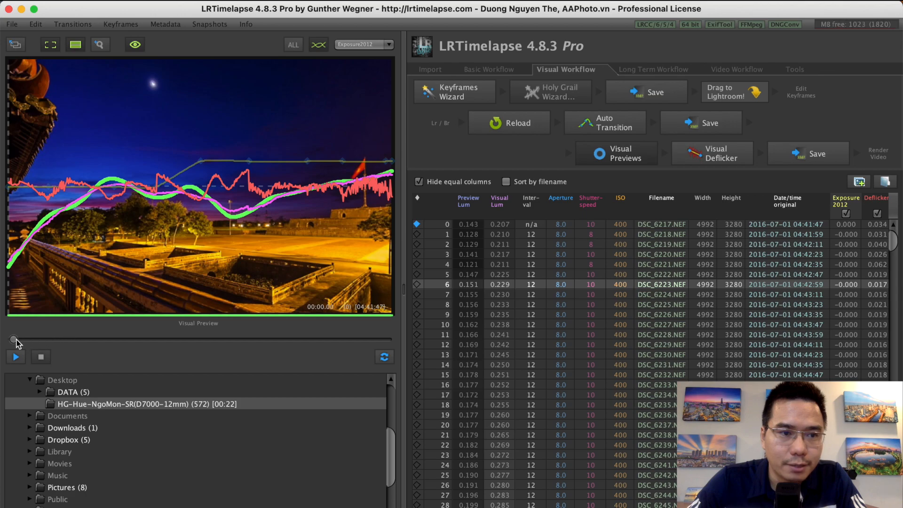
{"action": "left_click", "coordinate": [16, 357]}
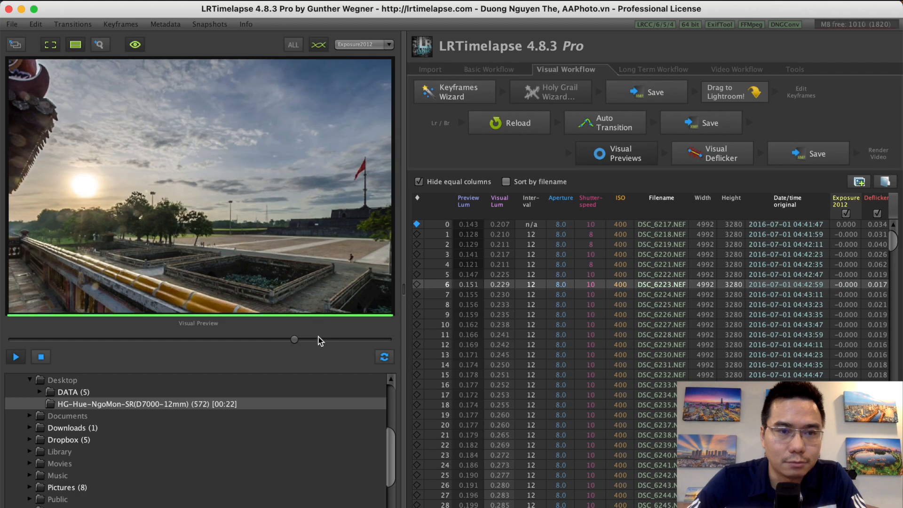
{"action": "left_click_drag", "start_coordinate": [309, 339], "coordinate": [375, 341]}
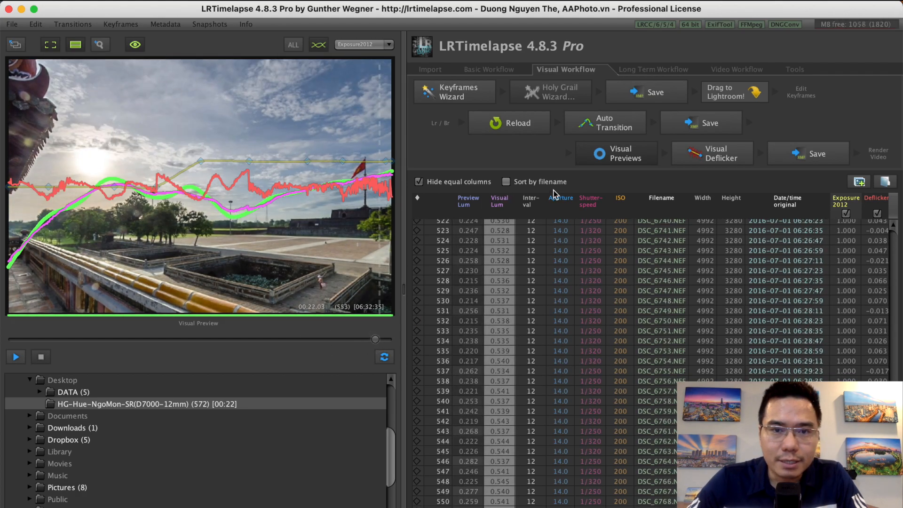
- Refine the Visual Deflicker and save the sequence, reviewing the visual preview from the first frame
{"action": "left_click", "coordinate": [724, 156]}
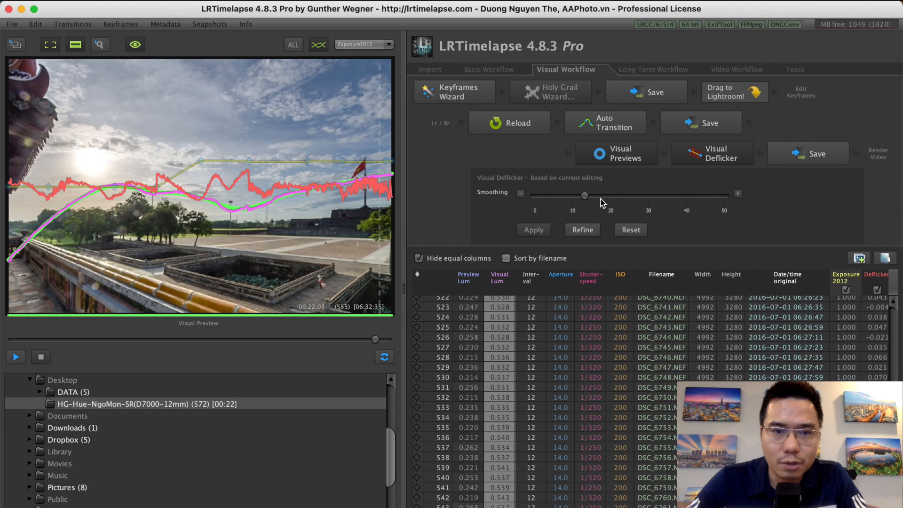
{"action": "left_click", "coordinate": [584, 231]}
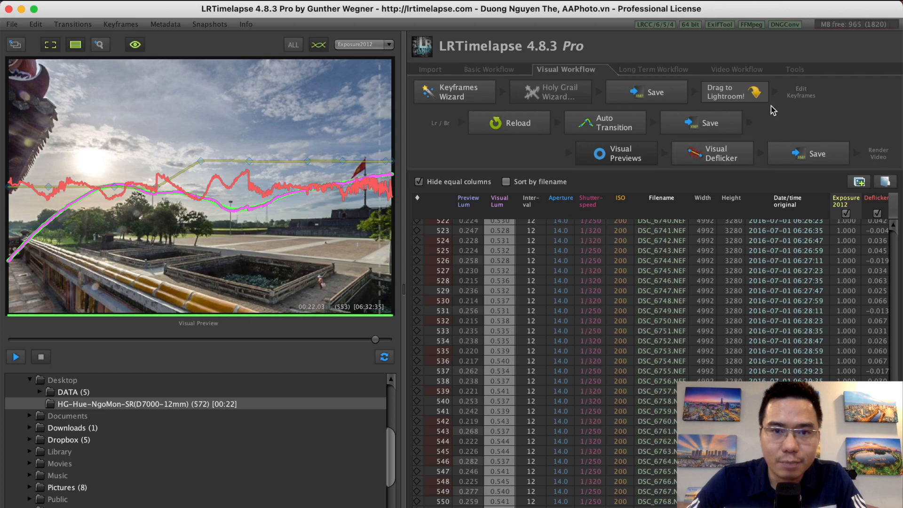
{"action": "left_click", "coordinate": [802, 155]}
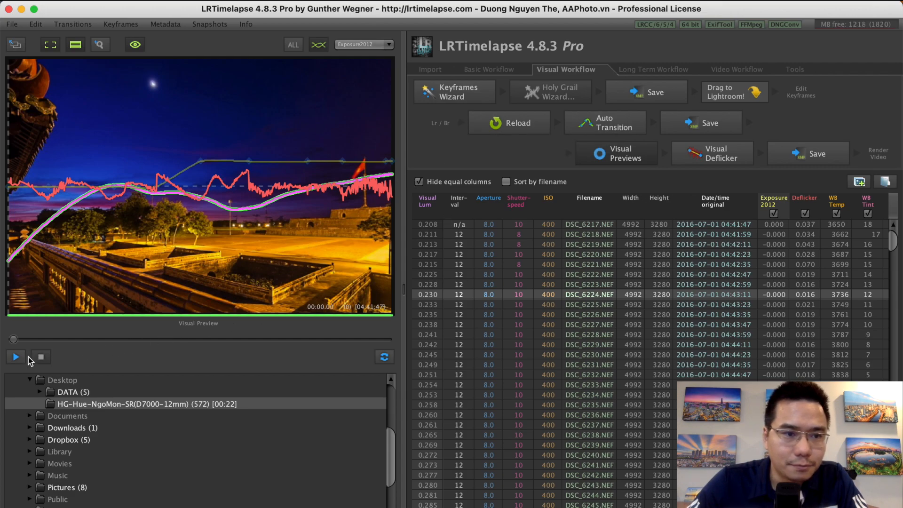
{"action": "left_click", "coordinate": [16, 358]}
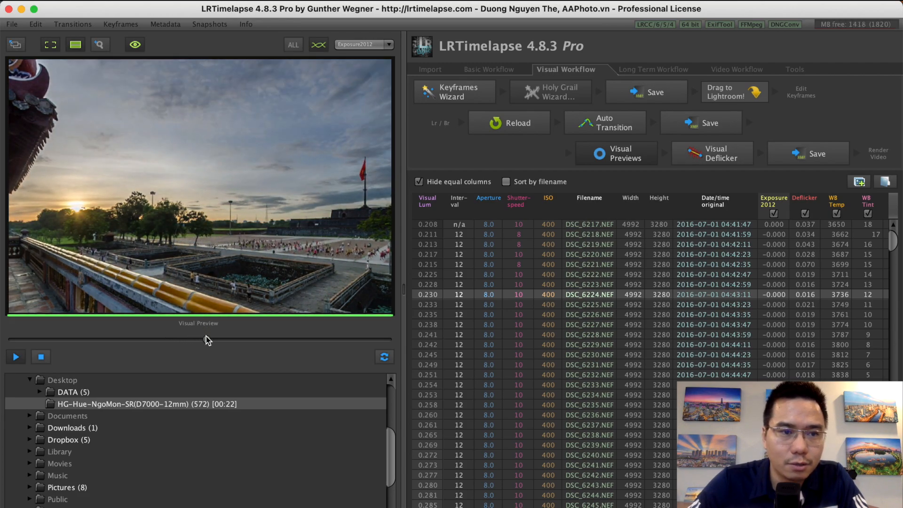
{"action": "mouse_move", "coordinate": [212, 338]}
{"action": "left_mouse_down"}
{"action": "mouse_move", "coordinate": [343, 340]}
{"action": "mouse_move", "coordinate": [30, 331]}
{"action": "left_mouse_up"}
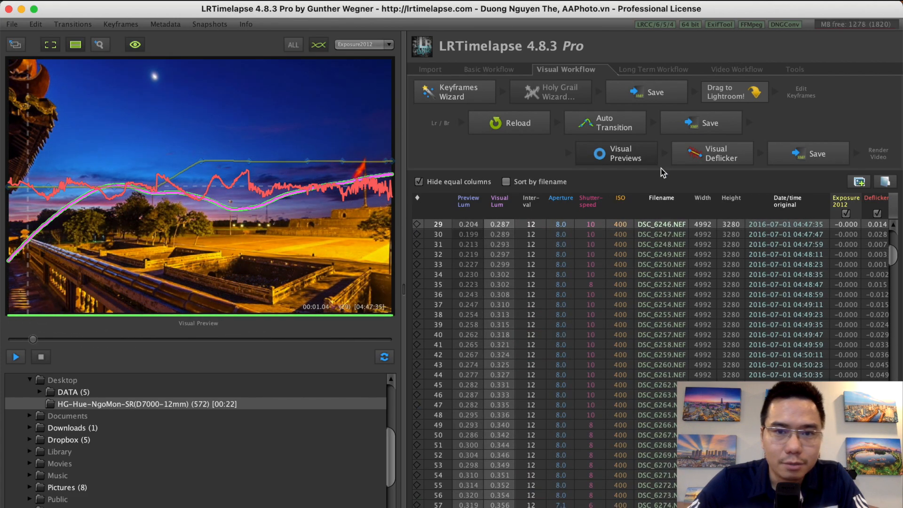
- Open the Visual Deflicker settings and run the visual preview through to the last daylight frame
{"action": "left_click", "coordinate": [713, 159]}
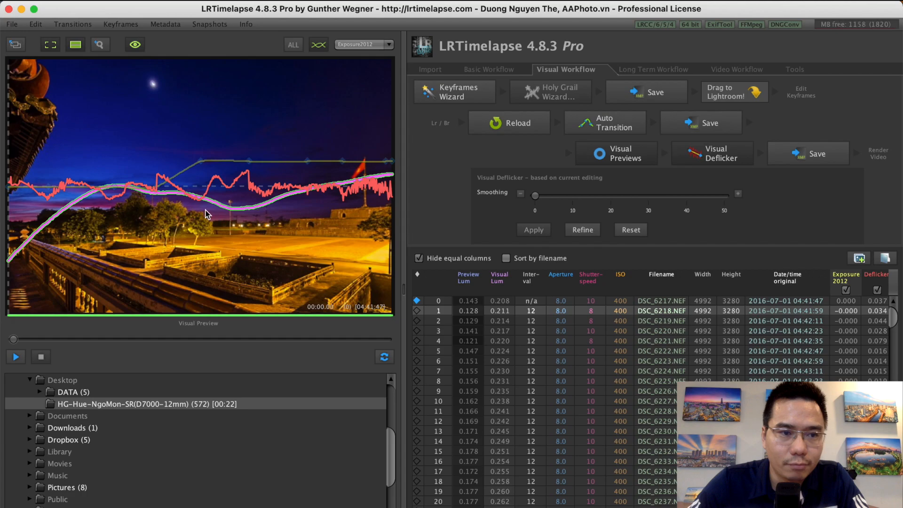
{"action": "left_click_drag", "start_coordinate": [15, 345], "coordinate": [403, 347]}
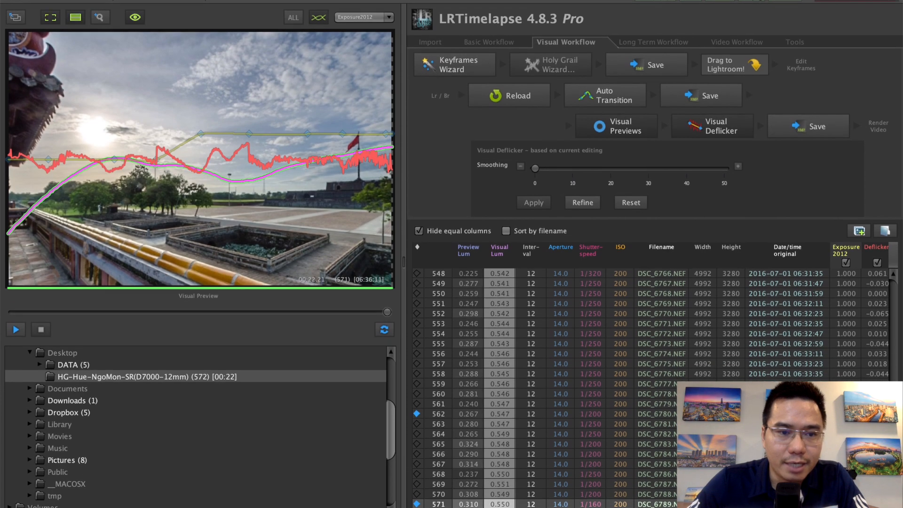
- Switch to Lightroom Classic, apply the 00 LRT4 Full Sequence filter and select all photos through the last frame
{"action": "left_click", "coordinate": [220, 489]}
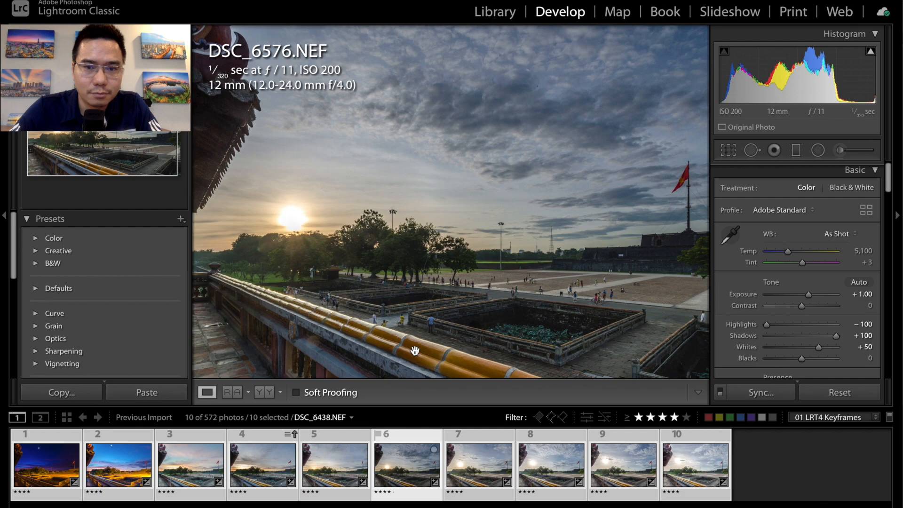
{"action": "left_click", "coordinate": [828, 419]}
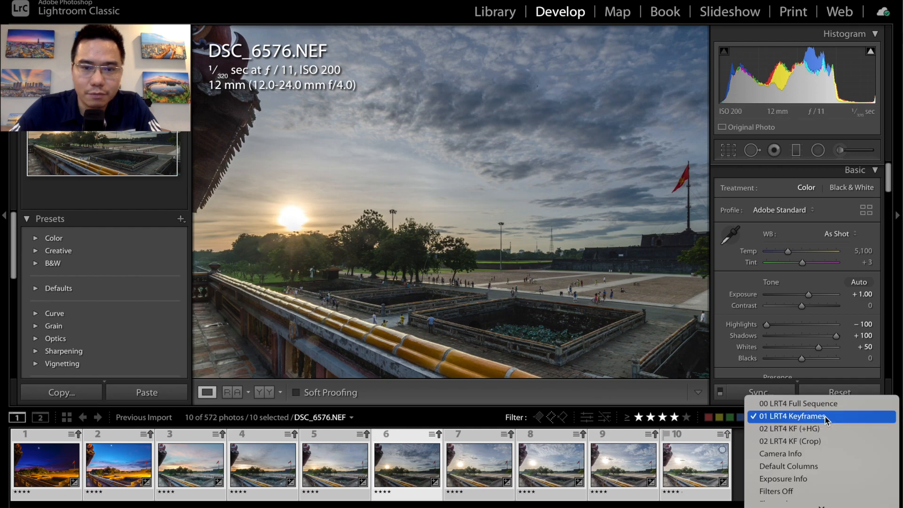
{"action": "left_click", "coordinate": [816, 405]}
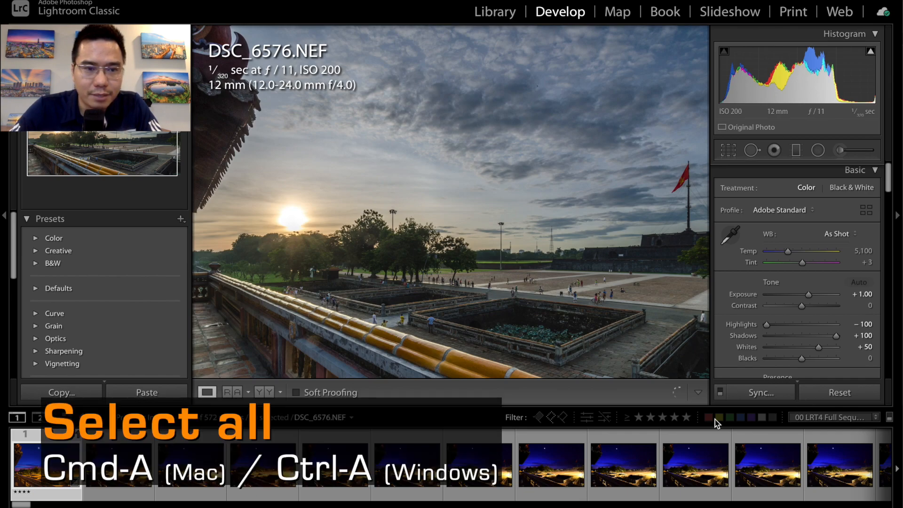
{"action": "key", "text": "super+a"}
{"action": "left_click_drag", "start_coordinate": [20, 502], "coordinate": [891, 494]}
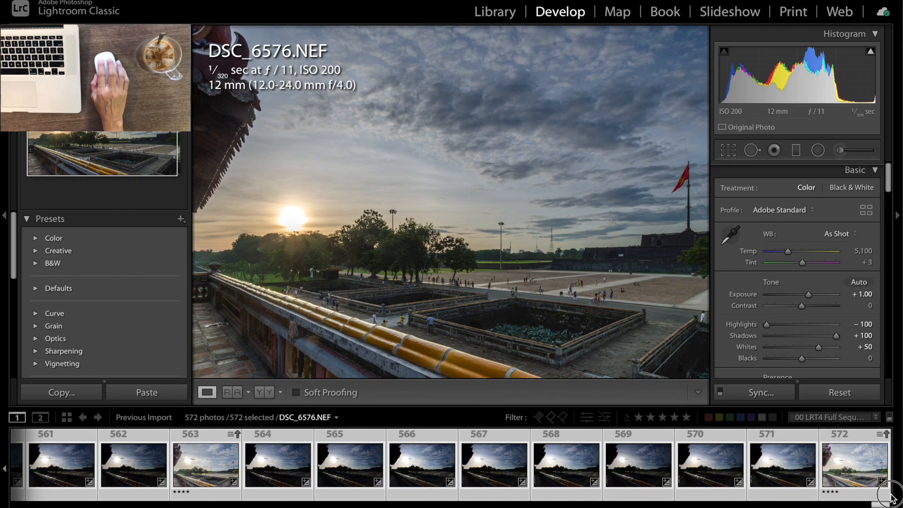
- Read the metadata from the files for all the selected photos of the sequence
{"action": "right_click", "coordinate": [494, 457]}
{"action": "mouse_move", "coordinate": [541, 430]}
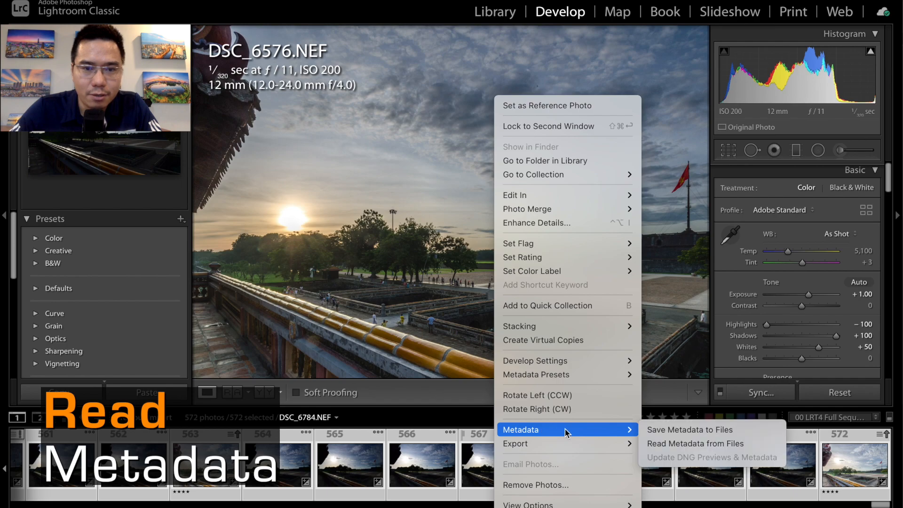
{"action": "left_click", "coordinate": [662, 446]}
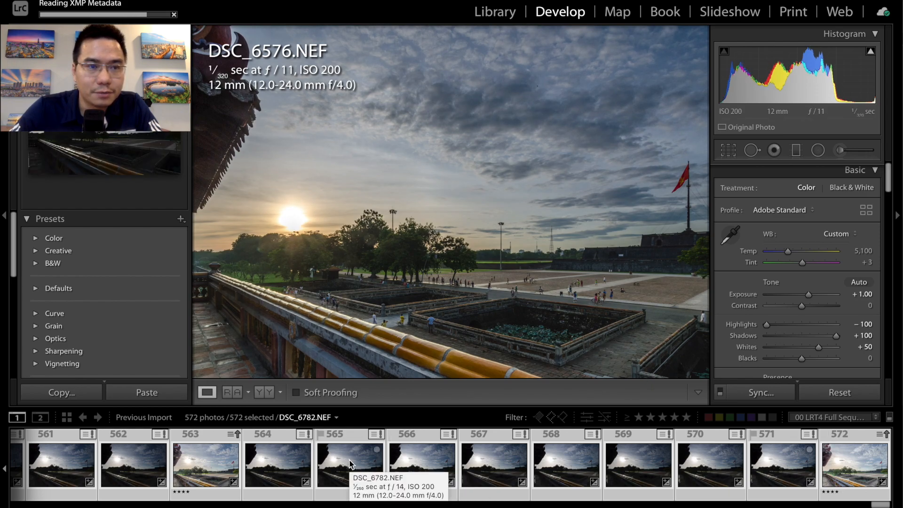
{"action": "left_click", "coordinate": [272, 474]}
{"action": "left_click", "coordinate": [210, 467]}
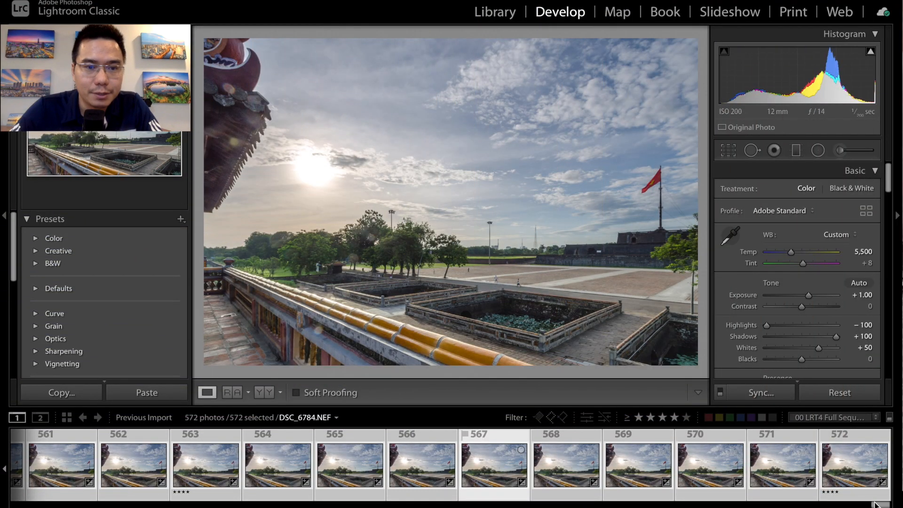
- Start an export of all the selected photos into a subfolder named HG-Hue-NgoMon-SR-LRT
{"action": "left_click_drag", "start_coordinate": [872, 504], "coordinate": [163, 477]}
{"action": "left_click", "coordinate": [195, 454]}
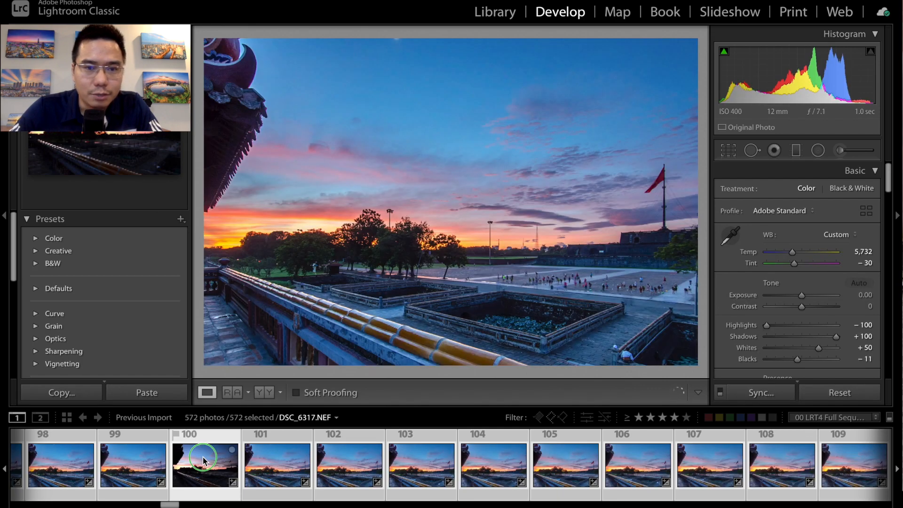
{"action": "right_click", "coordinate": [202, 457]}
{"action": "mouse_move", "coordinate": [247, 445]}
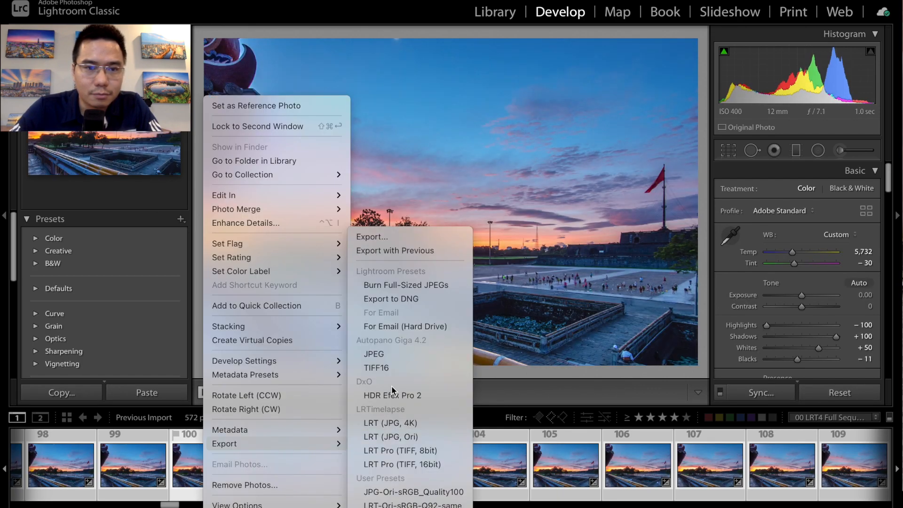
{"action": "left_click", "coordinate": [397, 236]}
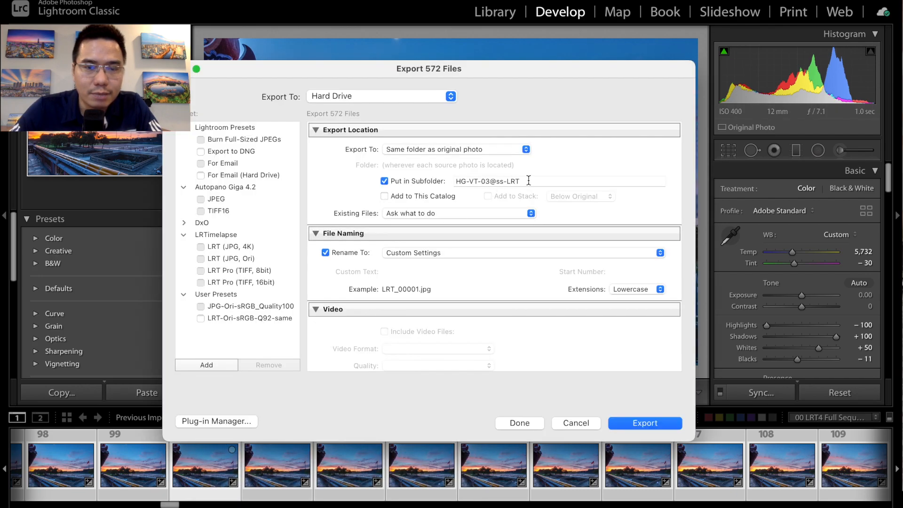
{"action": "left_click_drag", "start_coordinate": [526, 182], "coordinate": [455, 181]}
{"action": "type", "text": "HG-Hue-NgoMon-SR-LRT"}
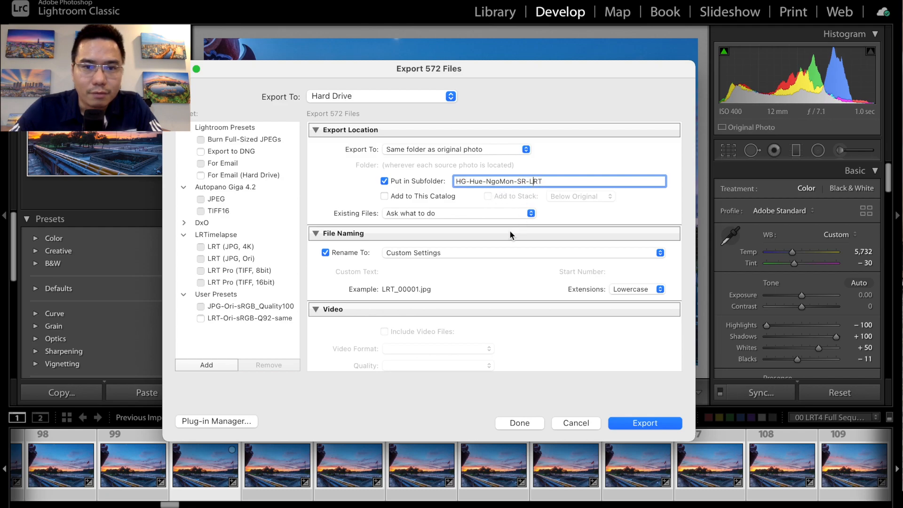
- Export the sequence as JPEG files at quality 92
{"action": "scroll", "coordinate": [503, 241], "scroll_direction": "down", "scroll_amount": 8}
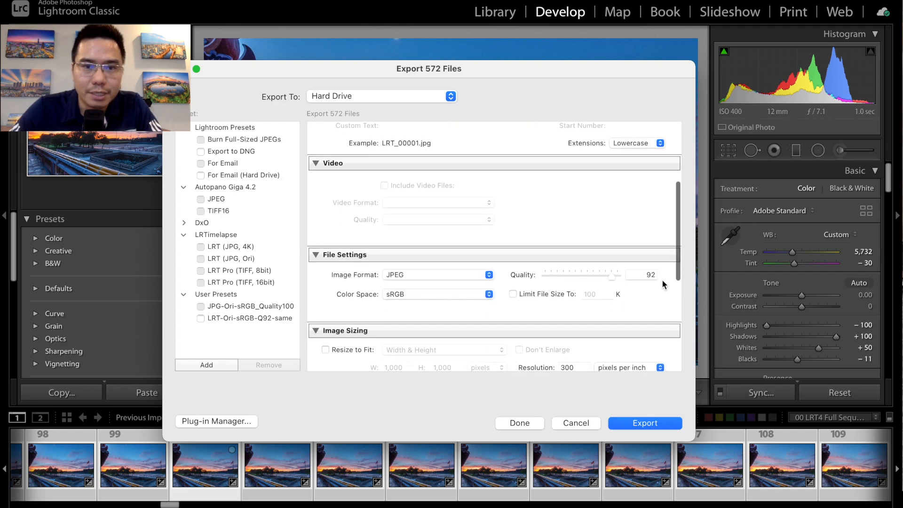
{"action": "double_click", "coordinate": [649, 275]}
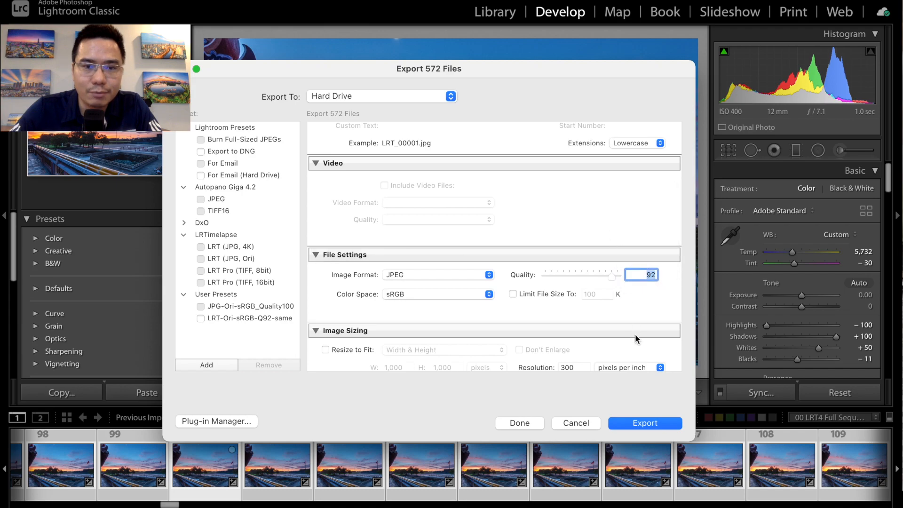
{"action": "left_click", "coordinate": [641, 423]}
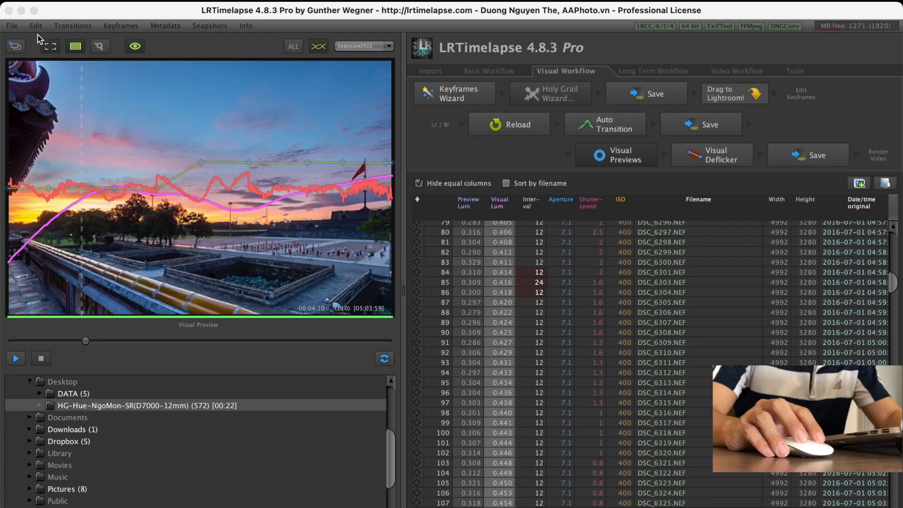
- Open the Render Video settings in LRTimelapse and load the exported HG-Hue-NgoMon-SR-LRT folder as the render task
{"action": "left_click", "coordinate": [14, 27]}
{"action": "left_click", "coordinate": [25, 94]}
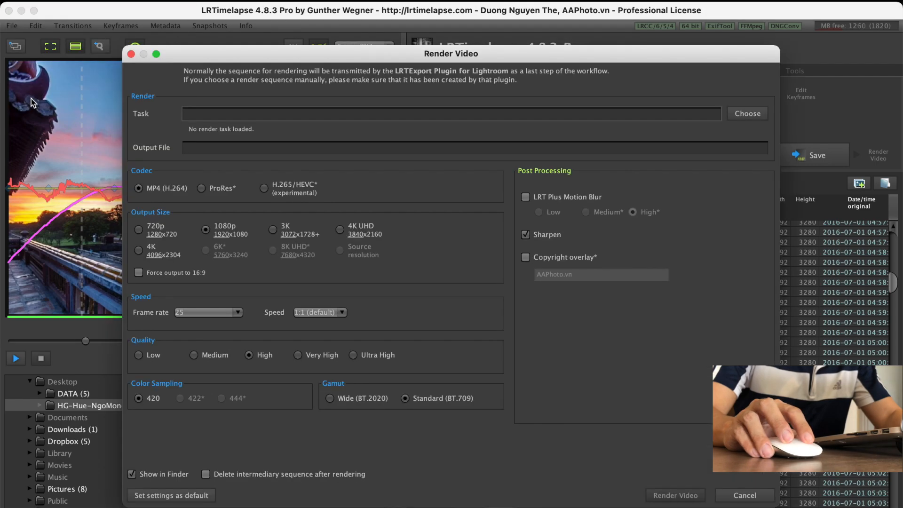
{"action": "left_click", "coordinate": [751, 117]}
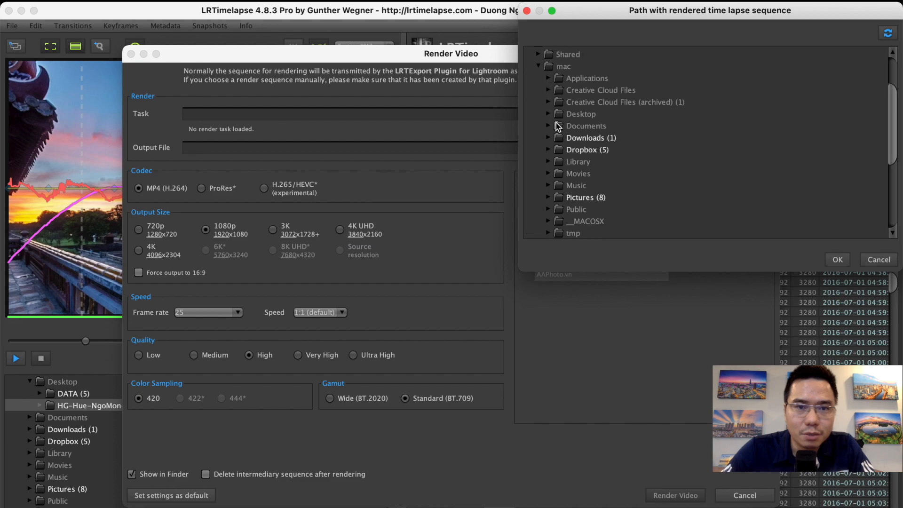
{"action": "left_click", "coordinate": [549, 114]}
{"action": "left_click", "coordinate": [559, 138]}
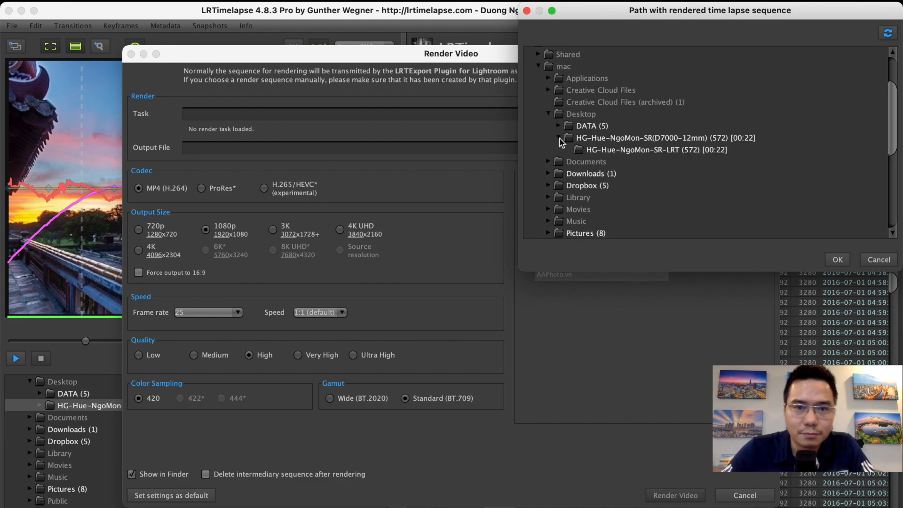
{"action": "left_click", "coordinate": [598, 152]}
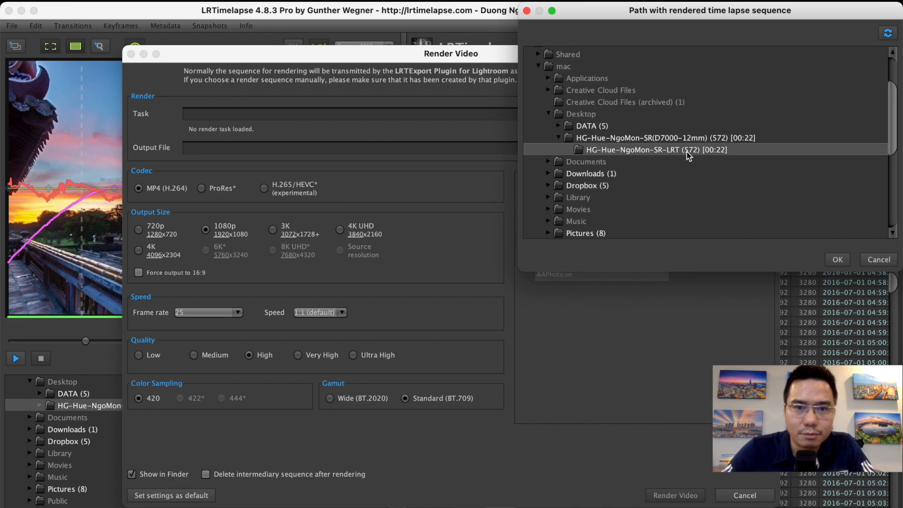
{"action": "left_click", "coordinate": [836, 259]}
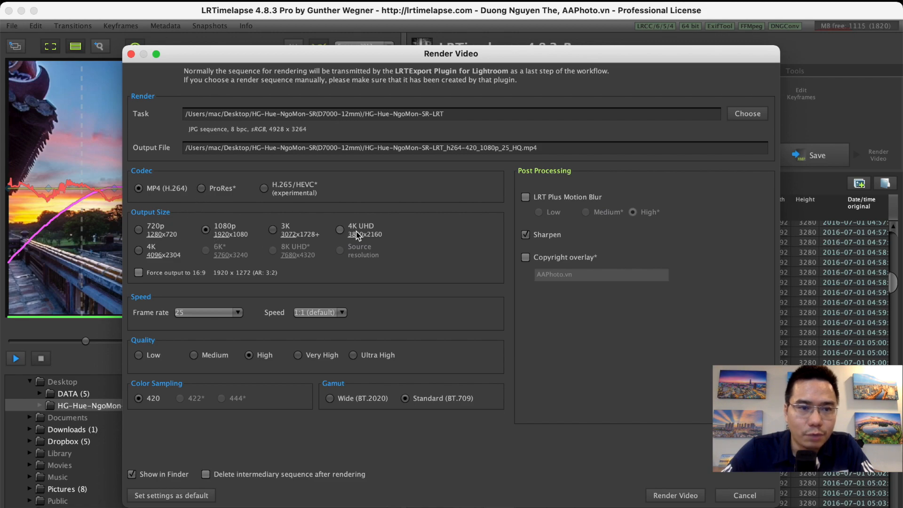
- Try the 4K UHD output size and the LRT Plus Motion Blur option, restoring 1080p without motion blur
{"action": "left_click", "coordinate": [339, 230]}
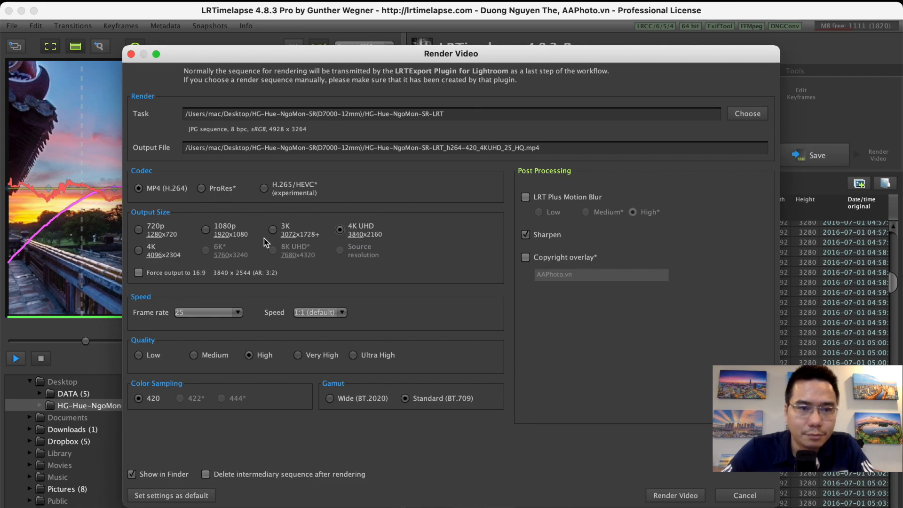
{"action": "left_click", "coordinate": [206, 231]}
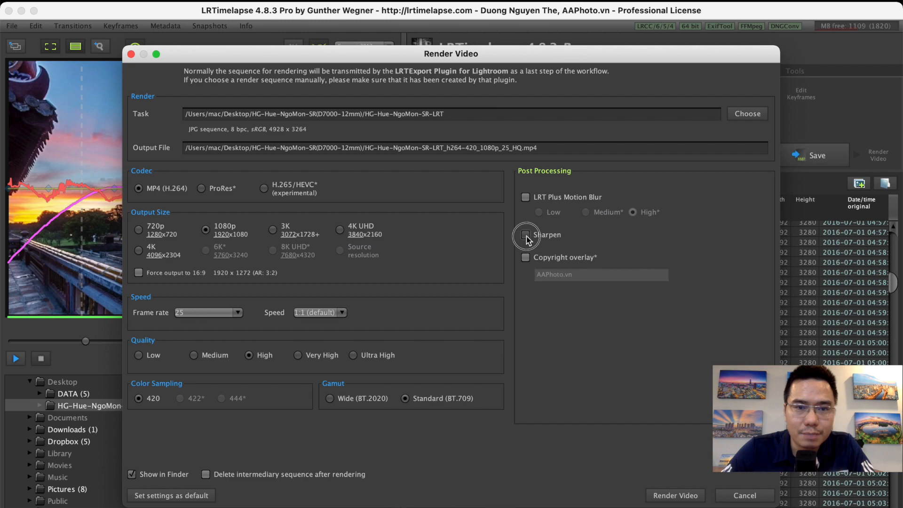
{"action": "left_click", "coordinate": [525, 198]}
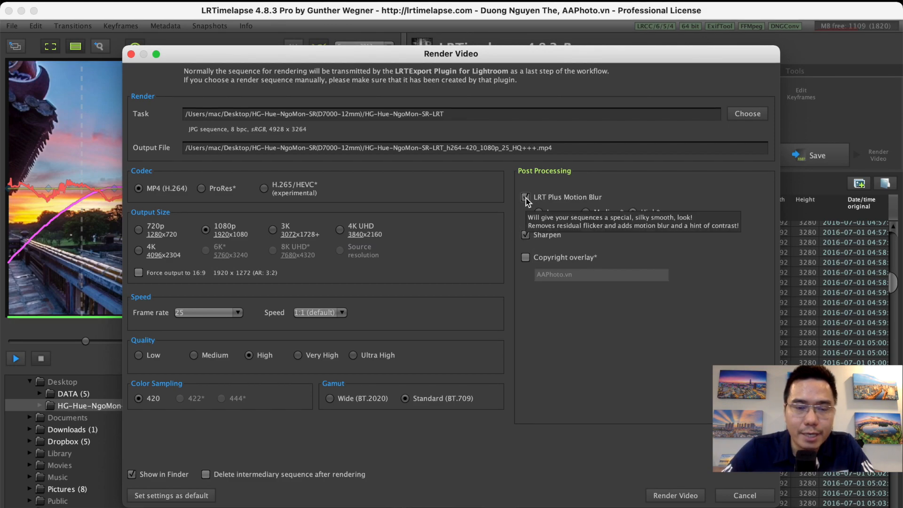
{"action": "left_click", "coordinate": [526, 199]}
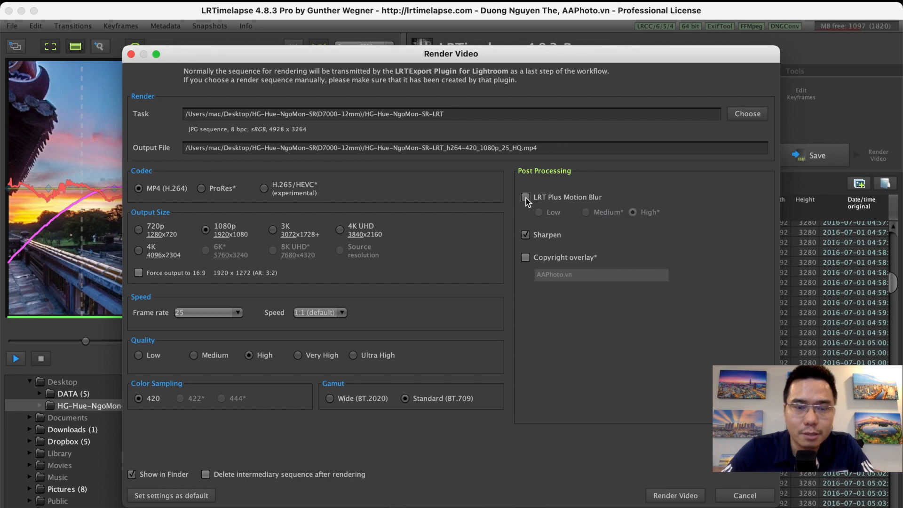
{"action": "left_click", "coordinate": [526, 199]}
{"action": "left_click", "coordinate": [526, 199]}
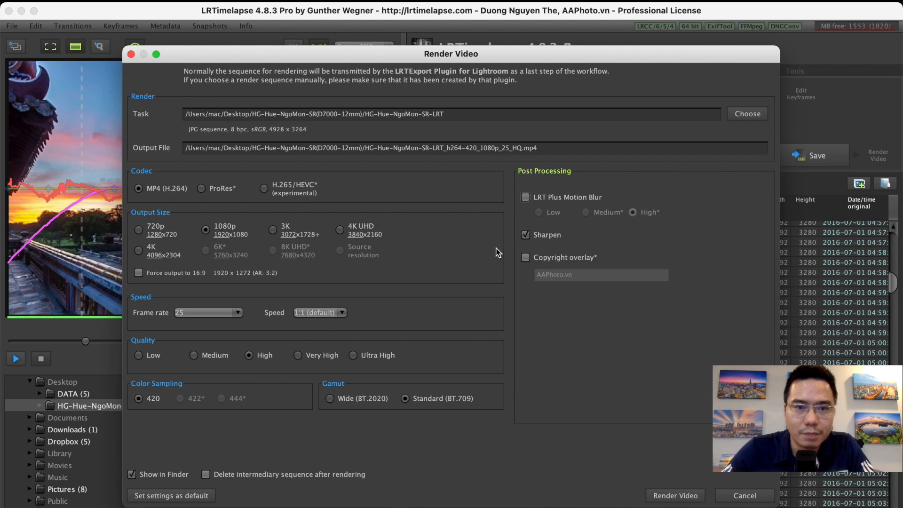
- Render the video as MP4 (H.264) at 1080p, frame rate 25 and High quality with sharpening
{"action": "left_click", "coordinate": [670, 496]}
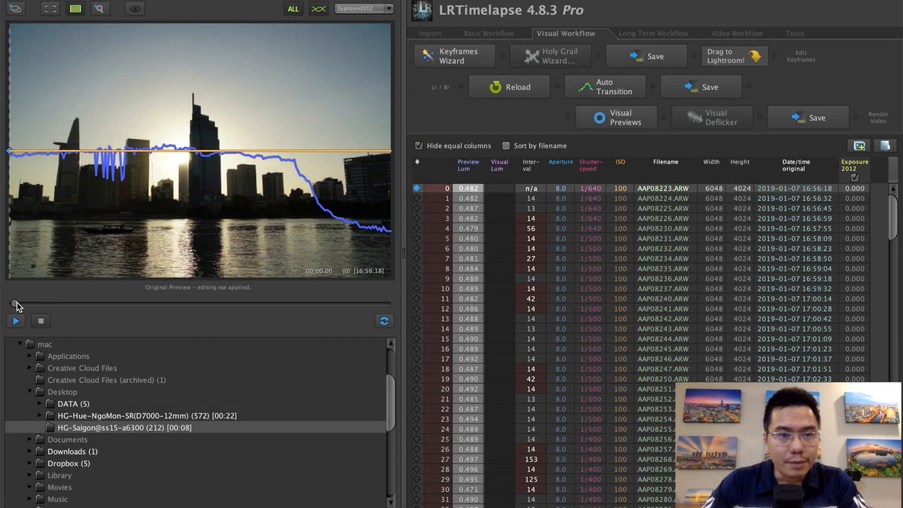
- Preview the HG-Saigon@ss15-a6300 sequence, create seven evenly spaced keyframes with the Keyframes Wizard and save
{"action": "left_click_drag", "start_coordinate": [17, 303], "coordinate": [392, 311]}
{"action": "left_click", "coordinate": [454, 56]}
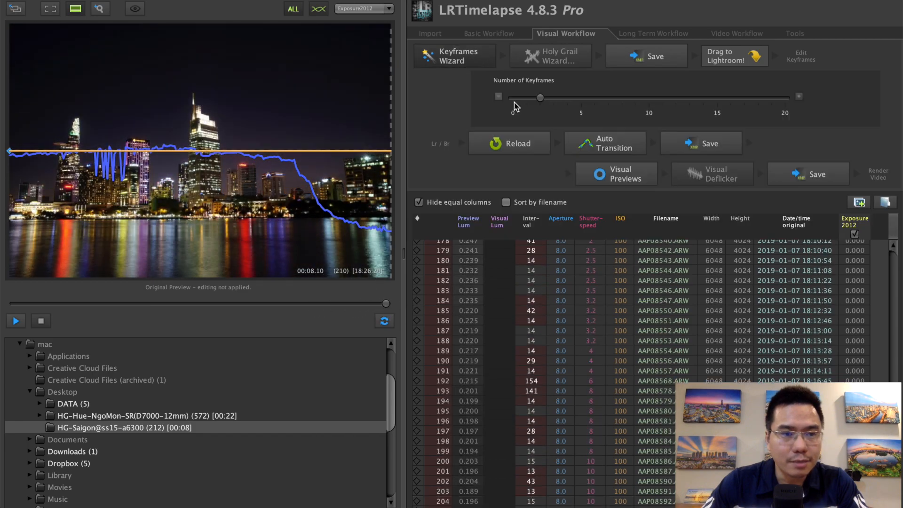
{"action": "left_click_drag", "start_coordinate": [83, 290], "coordinate": [394, 304]}
{"action": "left_click", "coordinate": [418, 255]}
{"action": "left_click", "coordinate": [417, 475]}
{"action": "left_click", "coordinate": [659, 57]}
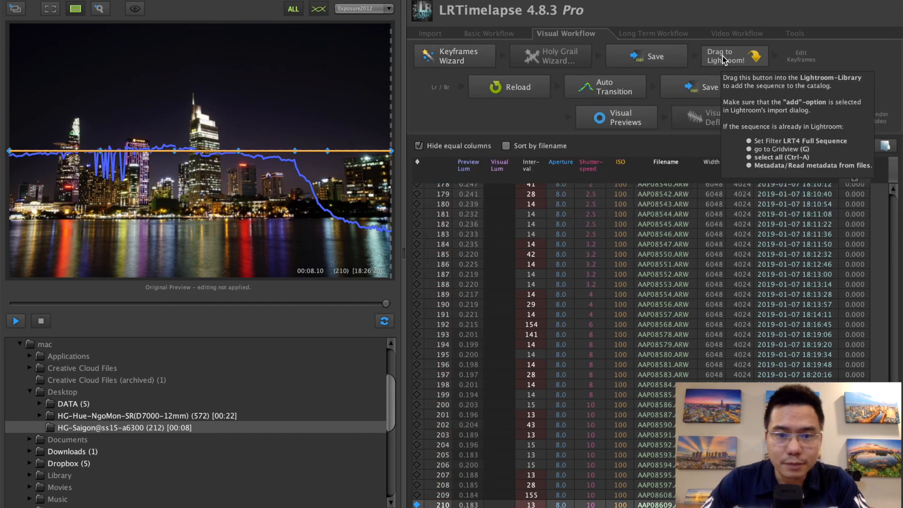
- Import the Saigon sequence into Lightroom, filter it to 01 LRT4 Keyframes and open the Develop module
{"action": "left_click", "coordinate": [144, 487]}
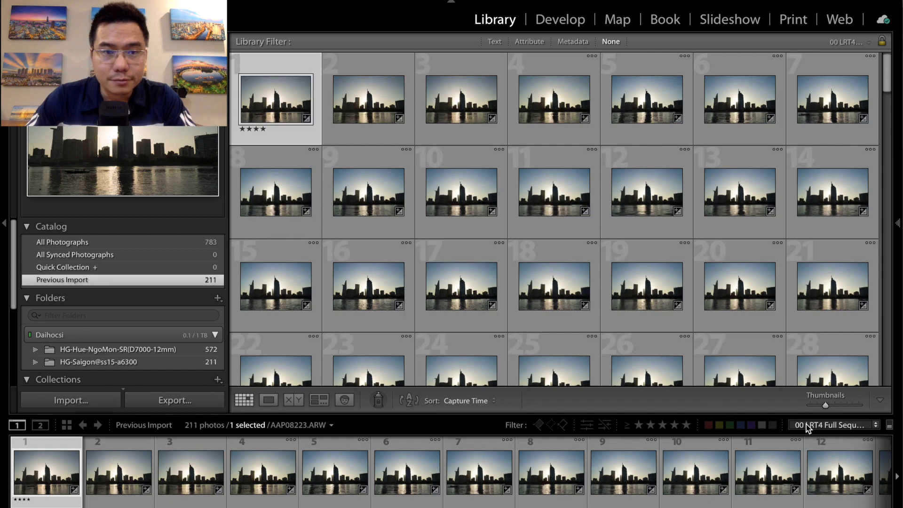
{"action": "left_click", "coordinate": [807, 425]}
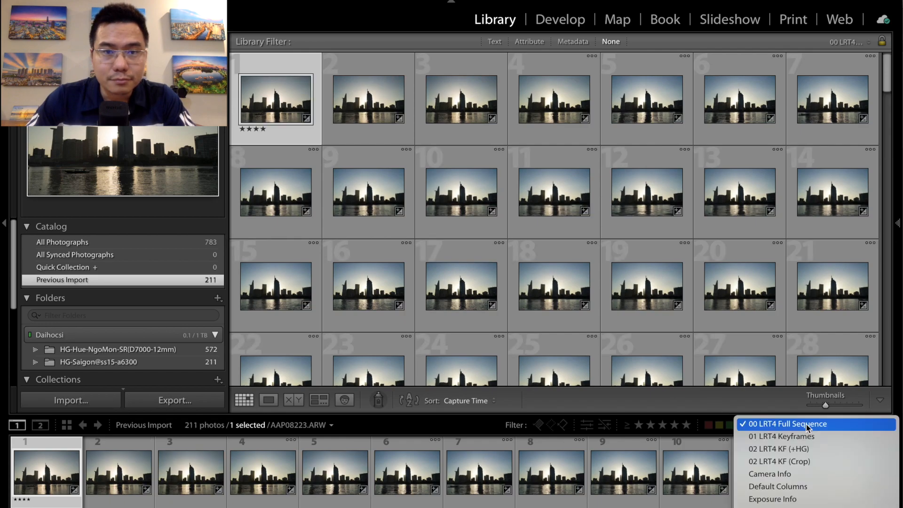
{"action": "left_click", "coordinate": [801, 437]}
{"action": "left_click", "coordinate": [570, 21]}
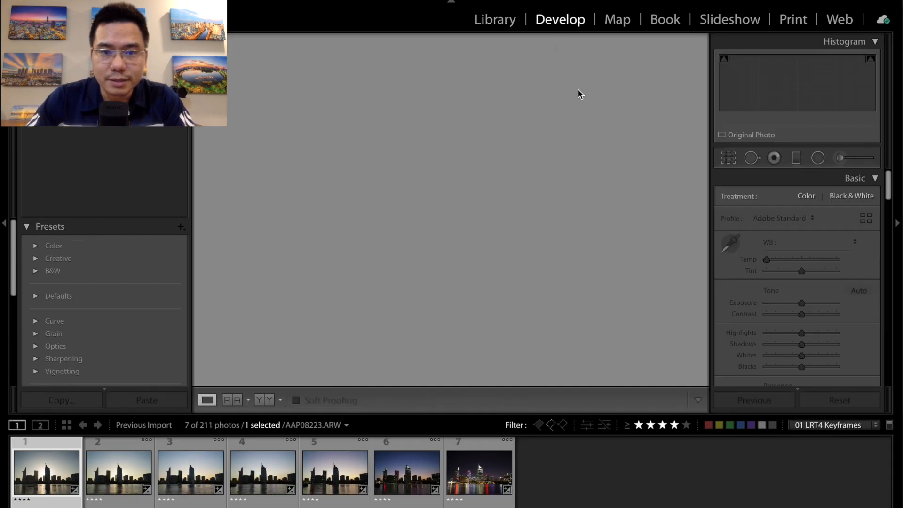
- Set the first Saigon keyframe's highlights to -100, shadows to +100, whites to +50 and blacks to -20
{"action": "mouse_move", "coordinate": [889, 189]}
{"action": "left_mouse_down"}
{"action": "mouse_move", "coordinate": [888, 310]}
{"action": "mouse_move", "coordinate": [888, 183]}
{"action": "left_mouse_up"}
{"action": "left_click", "coordinate": [725, 237]}
{"action": "left_click", "coordinate": [725, 248]}
{"action": "left_click", "coordinate": [810, 293]}
{"action": "left_click_drag", "start_coordinate": [802, 333], "coordinate": [767, 333]}
{"action": "left_click_drag", "start_coordinate": [802, 345], "coordinate": [836, 345]}
{"action": "left_click_drag", "start_coordinate": [802, 356], "coordinate": [819, 356]}
{"action": "left_click_drag", "start_coordinate": [802, 367], "coordinate": [794, 367]}
- Select all seven Saigon keyframes and synchronize the first keyframe's develop settings to them
{"action": "left_click", "coordinate": [475, 472], "text": "shift"}
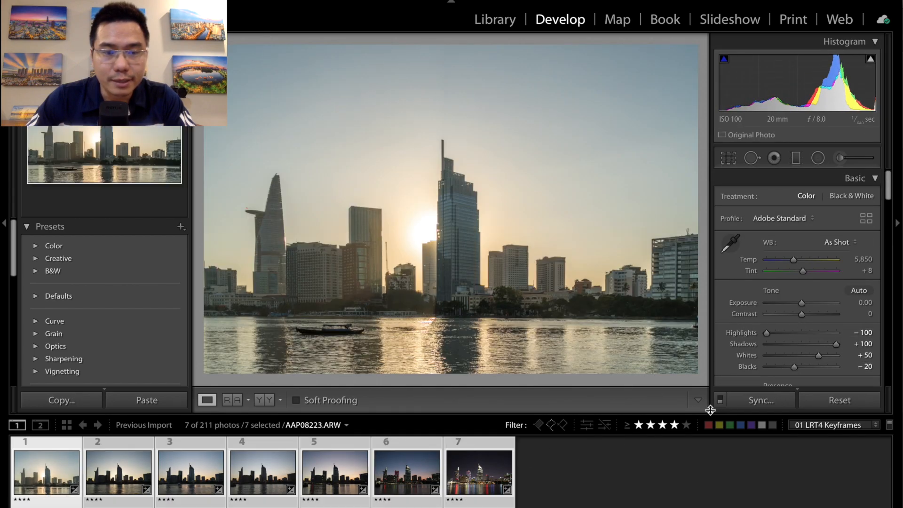
{"action": "left_click", "coordinate": [740, 405]}
{"action": "left_click", "coordinate": [665, 272]}
{"action": "left_click", "coordinate": [118, 472]}
{"action": "left_click", "coordinate": [46, 472]}
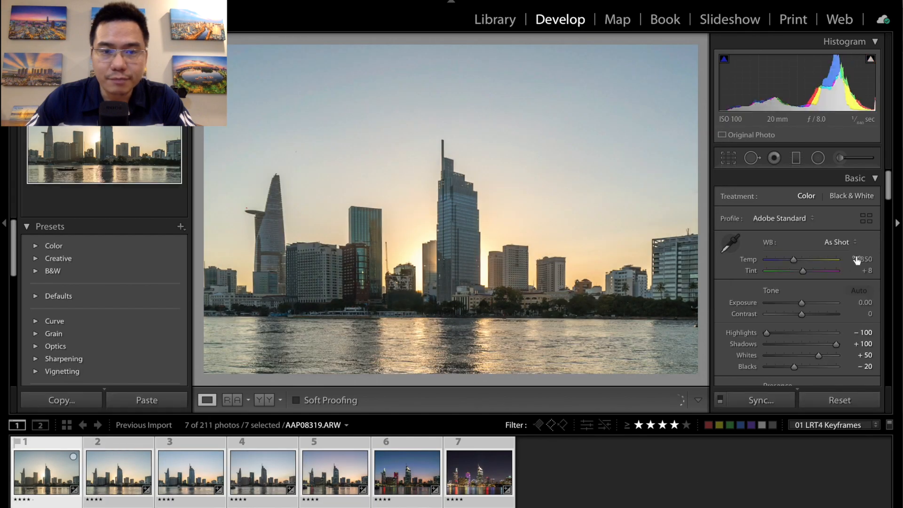
- Adjust the color temperature of the second, third and fourth Saigon keyframes, setting the fourth to 6,800
{"action": "left_click", "coordinate": [118, 473]}
{"action": "left_click", "coordinate": [859, 259]}
{"action": "left_click", "coordinate": [190, 473]}
{"action": "left_click", "coordinate": [858, 259]}
{"action": "left_click", "coordinate": [264, 472]}
{"action": "left_click", "coordinate": [858, 253]}
{"action": "key", "text": "Up"}
{"action": "key", "text": "Up"}
{"action": "key", "text": "Up"}
{"action": "key", "text": "Up"}
{"action": "key", "text": "Up"}
{"action": "key", "text": "Up"}
{"action": "key", "text": "Up"}
{"action": "key", "text": "Up"}
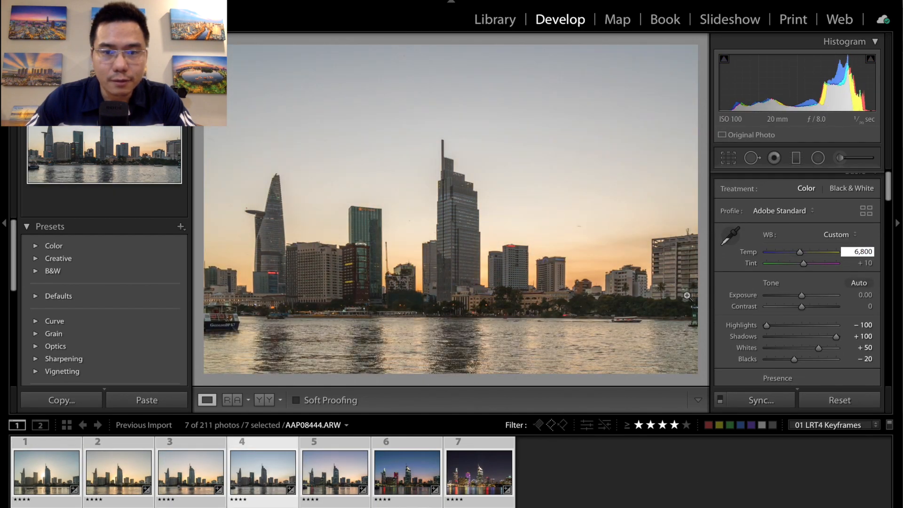
- Warm the fifth keyframe's color temperature and lower the third keyframe's blacks to about -45
{"action": "left_click", "coordinate": [335, 472]}
{"action": "left_click", "coordinate": [861, 253]}
{"action": "key", "text": "Up"}
{"action": "key", "text": "Up"}
{"action": "key", "text": "Up"}
{"action": "key", "text": "Up"}
{"action": "left_click_drag", "start_coordinate": [794, 360], "coordinate": [789, 360]}
{"action": "key", "text": "Right"}
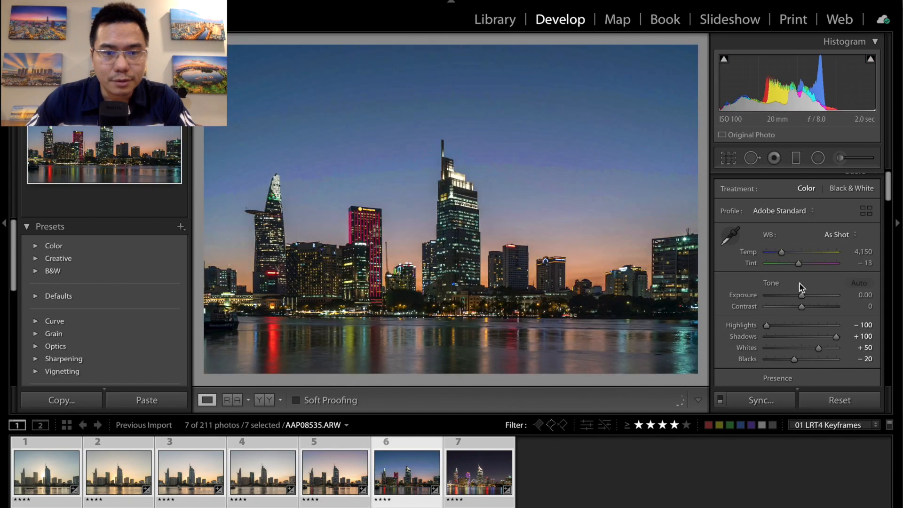
- Set the seventh keyframe's color temperature to 3800 and save the metadata of all seven keyframes to their files
{"action": "left_click", "coordinate": [476, 465]}
{"action": "left_click", "coordinate": [861, 253]}
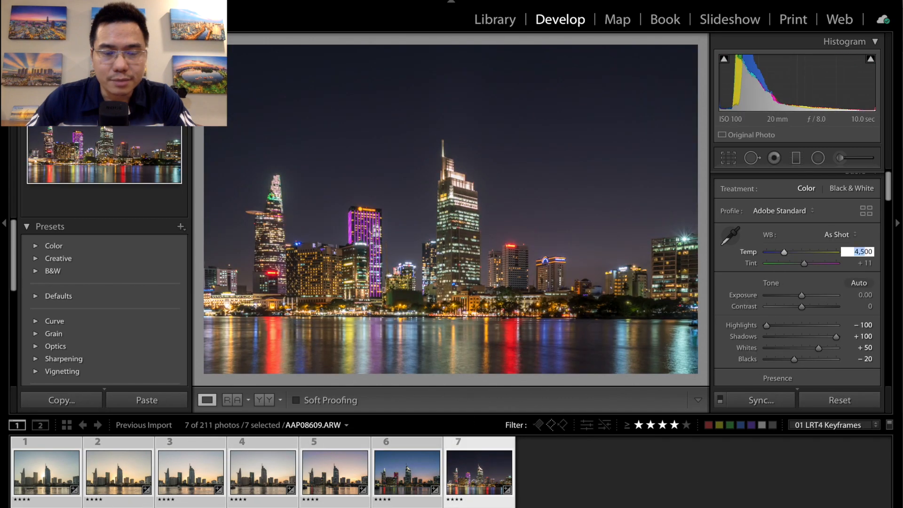
{"action": "key", "text": "Down"}
{"action": "key", "text": "Down"}
{"action": "key", "text": "Down"}
{"action": "key", "text": "Down"}
{"action": "key", "text": "Down"}
{"action": "key", "text": "Down"}
{"action": "key", "text": "Down"}
{"action": "key", "text": "Down"}
{"action": "key", "text": "Down"}
{"action": "key", "text": "Down"}
{"action": "key", "text": "Down"}
{"action": "key", "text": "Down"}
{"action": "right_click", "coordinate": [408, 466]}
{"action": "mouse_move", "coordinate": [503, 439]}
{"action": "left_click", "coordinate": [556, 437]}
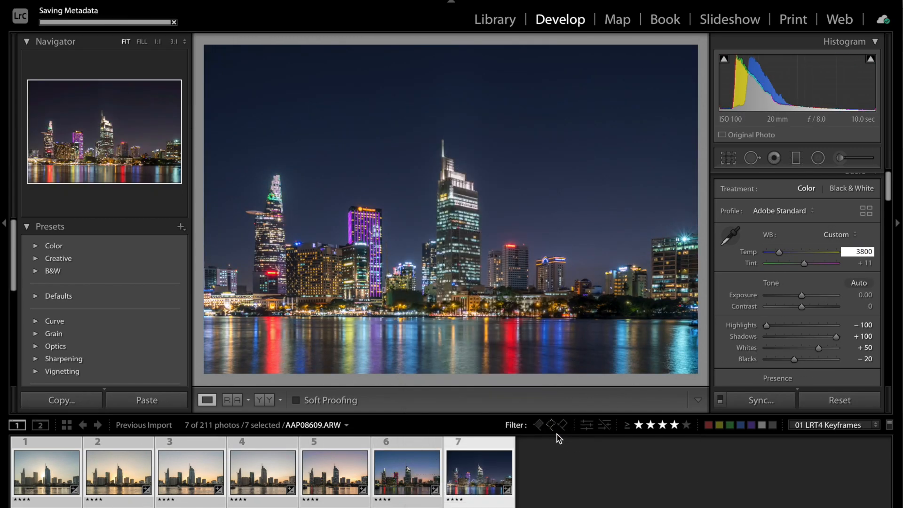
- Switch to LRTimelapse, reload the Saigon sequence, calculate the Auto Transition between the keyframes and save
{"action": "left_click", "coordinate": [232, 491]}
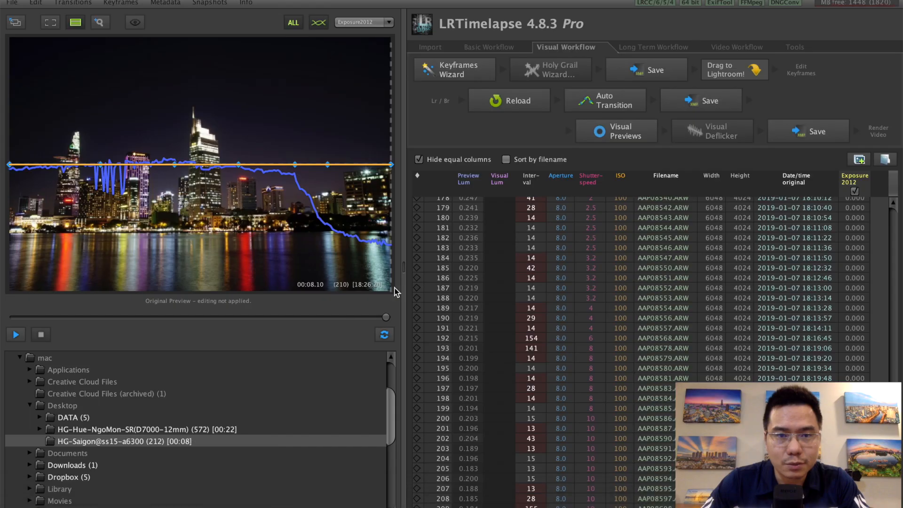
{"action": "left_click", "coordinate": [517, 101]}
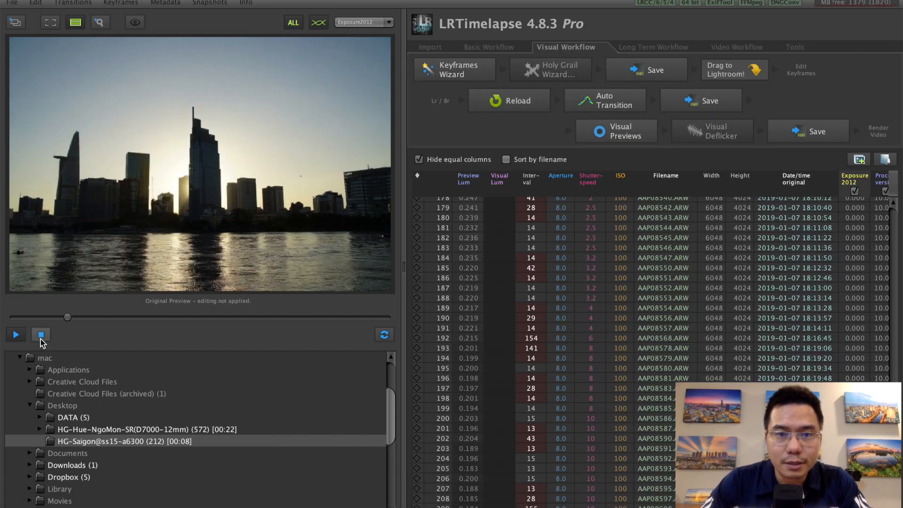
{"action": "left_click", "coordinate": [626, 104]}
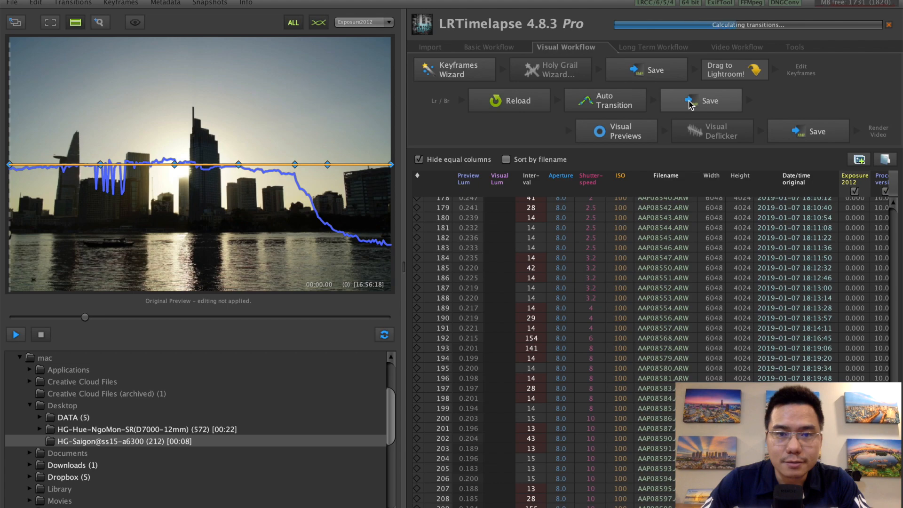
{"action": "left_click", "coordinate": [699, 100]}
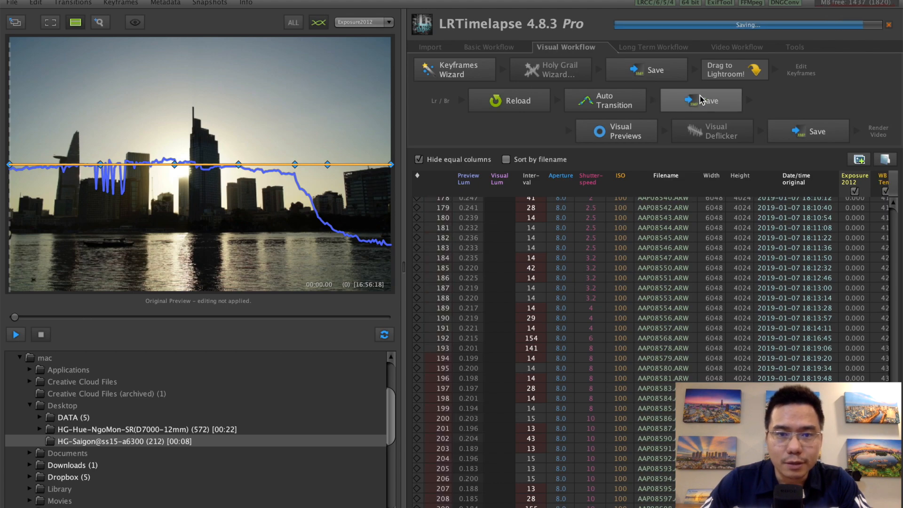
- Generate visual previews of the Saigon sequence, apply Visual Deflicker to smooth its brightness and save
{"action": "left_click", "coordinate": [625, 132]}
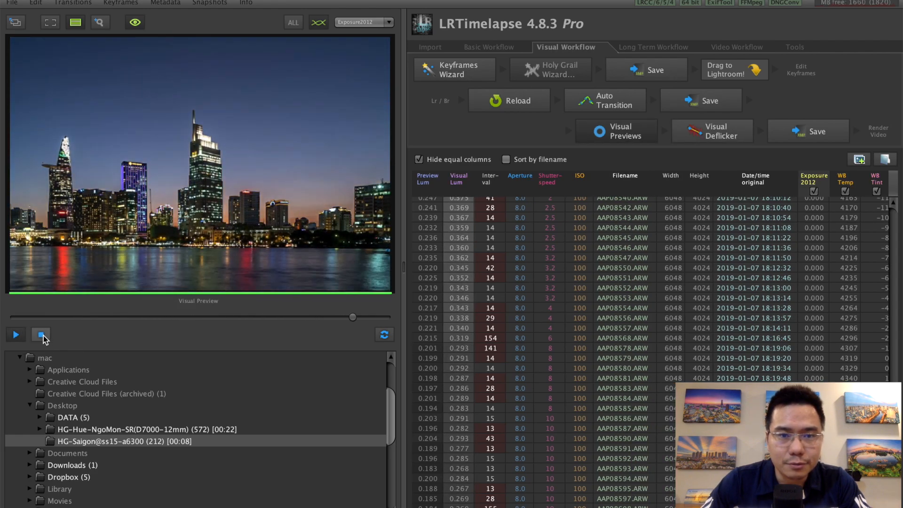
{"action": "left_click", "coordinate": [41, 335]}
{"action": "left_click", "coordinate": [702, 136]}
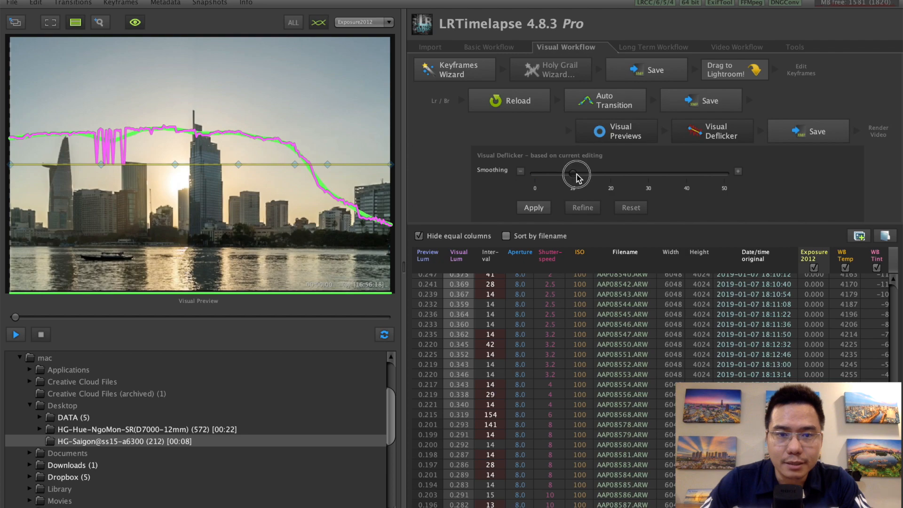
{"action": "left_click", "coordinate": [536, 208]}
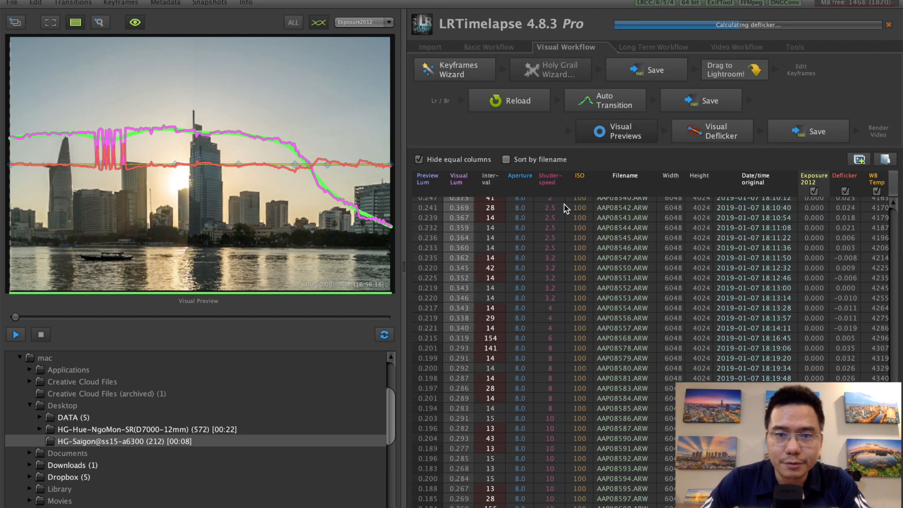
{"action": "left_click", "coordinate": [796, 137]}
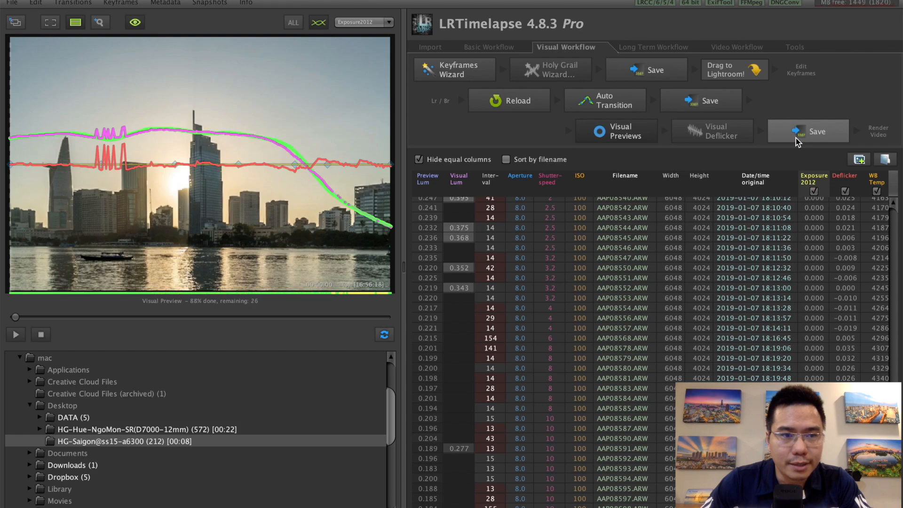
- Play back the deflickered Saigon sequence, refine the Visual Deflicker and save
{"action": "left_click", "coordinate": [16, 334]}
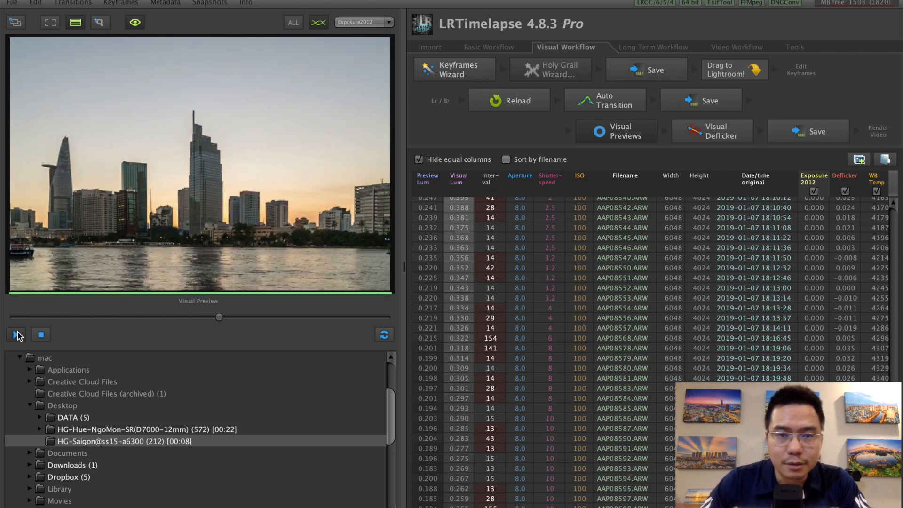
{"action": "left_click", "coordinate": [715, 130]}
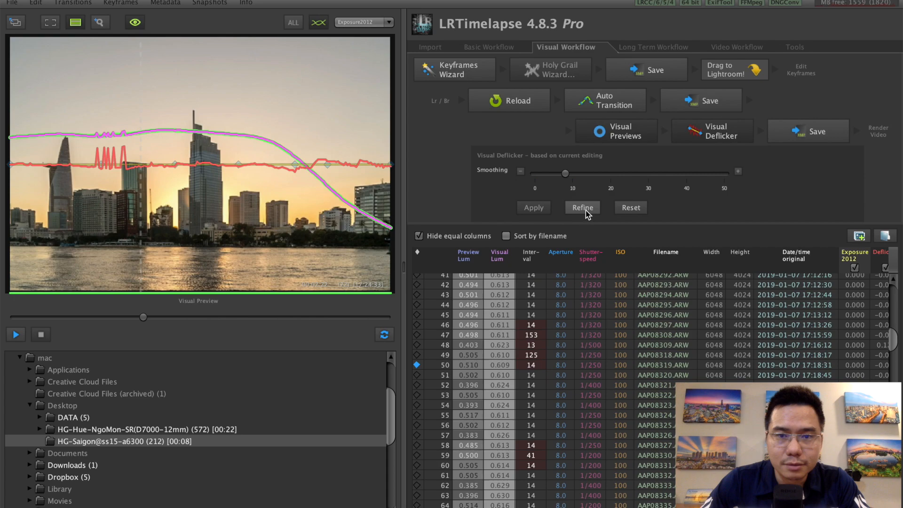
{"action": "left_click", "coordinate": [585, 210]}
{"action": "left_click", "coordinate": [794, 134]}
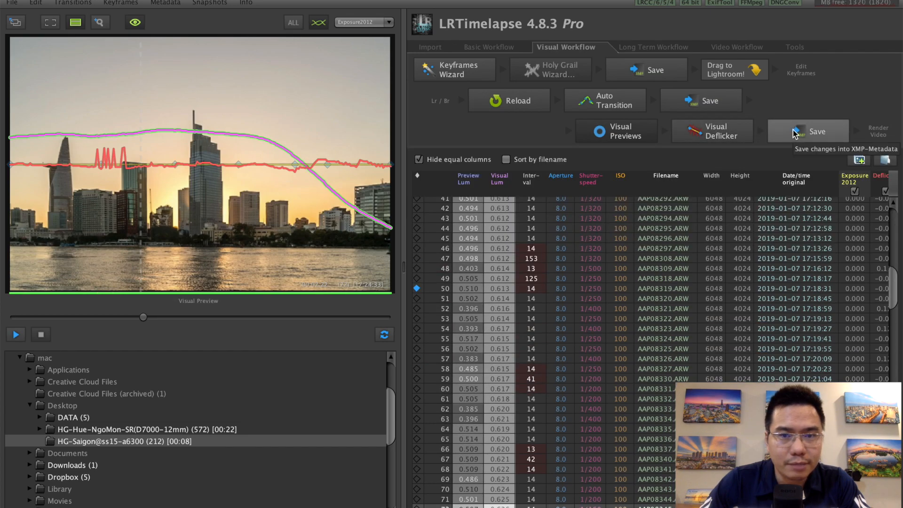
- Refine the Visual Deflicker a second time and replay the sequence to check the transition into night
{"action": "left_click", "coordinate": [732, 136]}
{"action": "left_click", "coordinate": [591, 208]}
{"action": "left_click_drag", "start_coordinate": [143, 318], "coordinate": [389, 322]}
{"action": "left_click", "coordinate": [16, 335]}
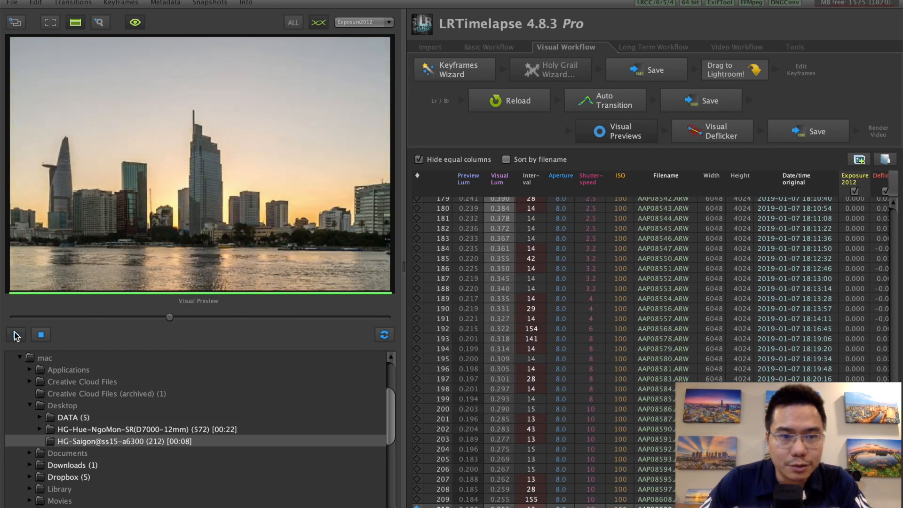
- Switch to Lightroom, filter to 00 LRT4 Full Sequence, select all photos and read their metadata from the files
{"action": "mouse_move", "coordinate": [174, 504]}
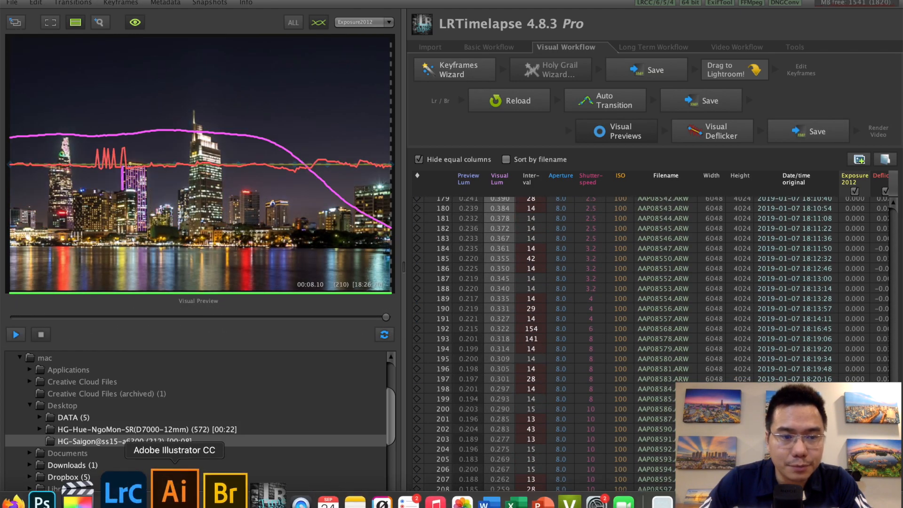
{"action": "left_click", "coordinate": [123, 492]}
{"action": "left_click", "coordinate": [833, 424]}
{"action": "left_click", "coordinate": [828, 410]}
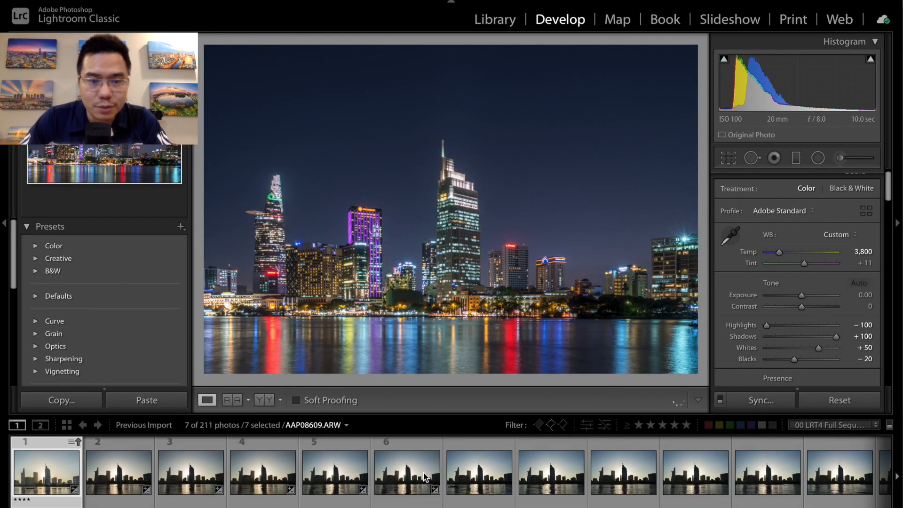
{"action": "key", "text": "super+a"}
{"action": "right_click", "coordinate": [419, 462]}
{"action": "mouse_move", "coordinate": [453, 441]}
{"action": "left_click", "coordinate": [595, 453]}
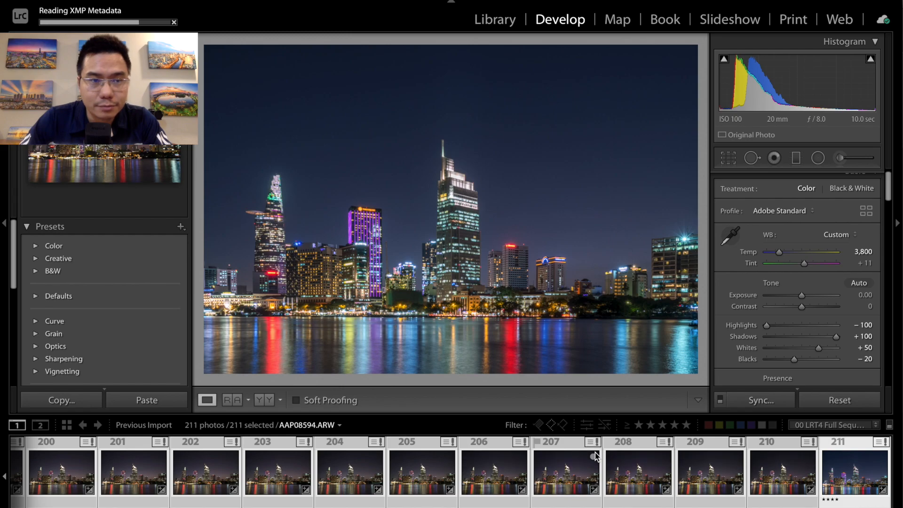
- Export all selected photos into the subfolder HG-Saigon@ss15-a6300-LRT beside the originals
{"action": "right_click", "coordinate": [424, 461]}
{"action": "mouse_move", "coordinate": [518, 450]}
{"action": "left_click", "coordinate": [592, 244]}
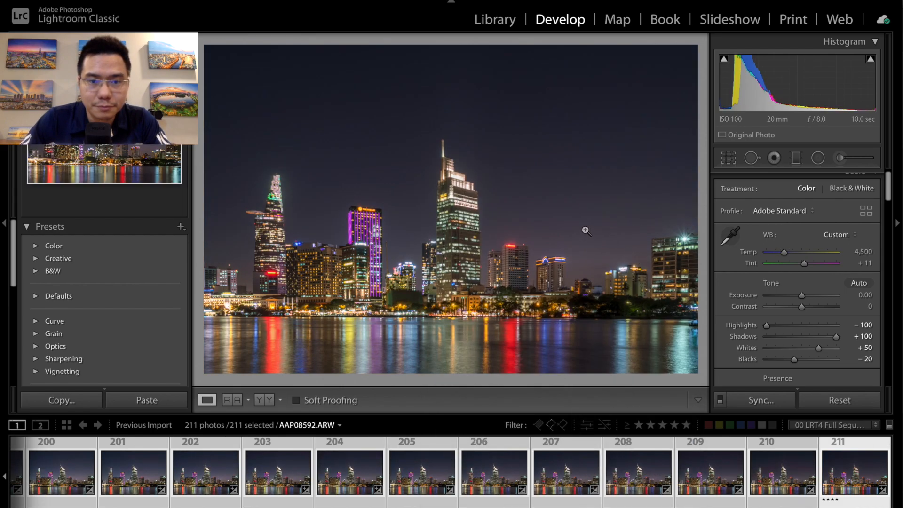
{"action": "triple_click", "coordinate": [551, 188]}
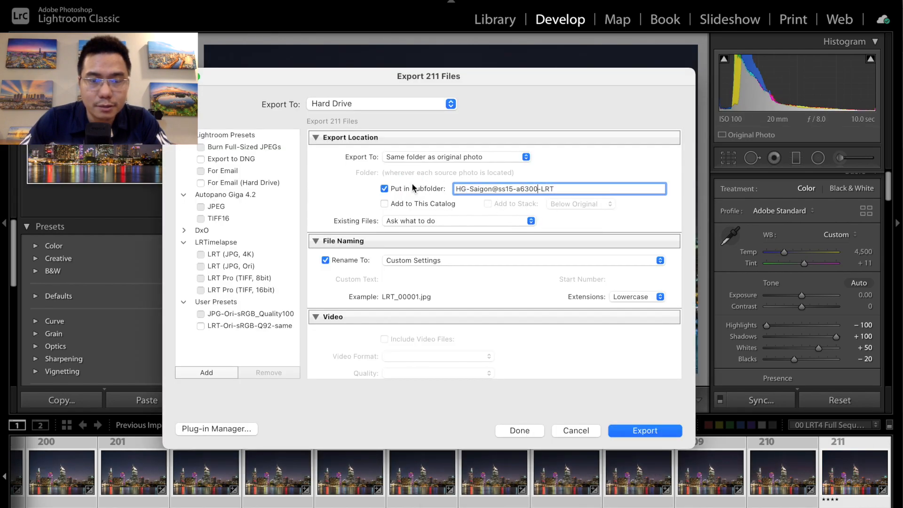
{"action": "scroll", "coordinate": [509, 290], "scroll_direction": "down", "scroll_amount": 5}
{"action": "left_click", "coordinate": [644, 430]}
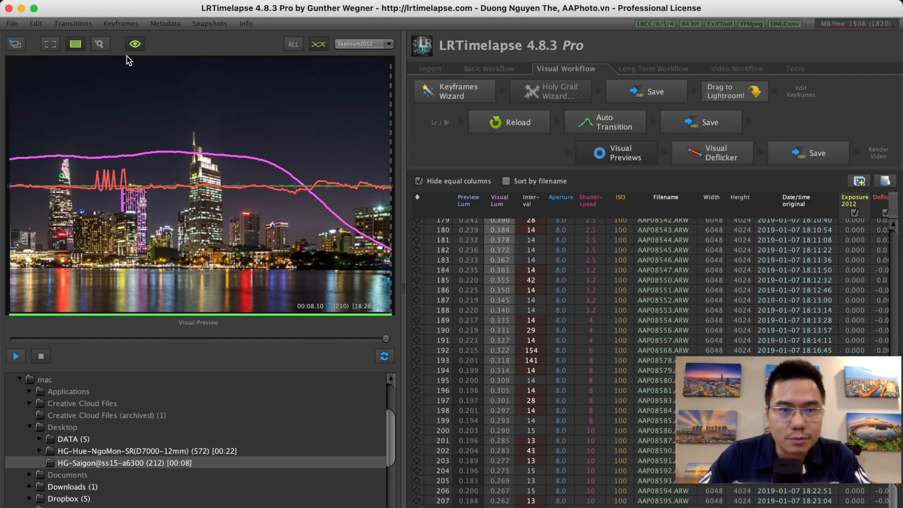
- In LRTimelapse, render the HG-Saigon@ss15-a6300-LRT sequence as a 4K UHD MP4 (H.264) video at 25 fps and High quality
{"action": "left_click", "coordinate": [12, 24]}
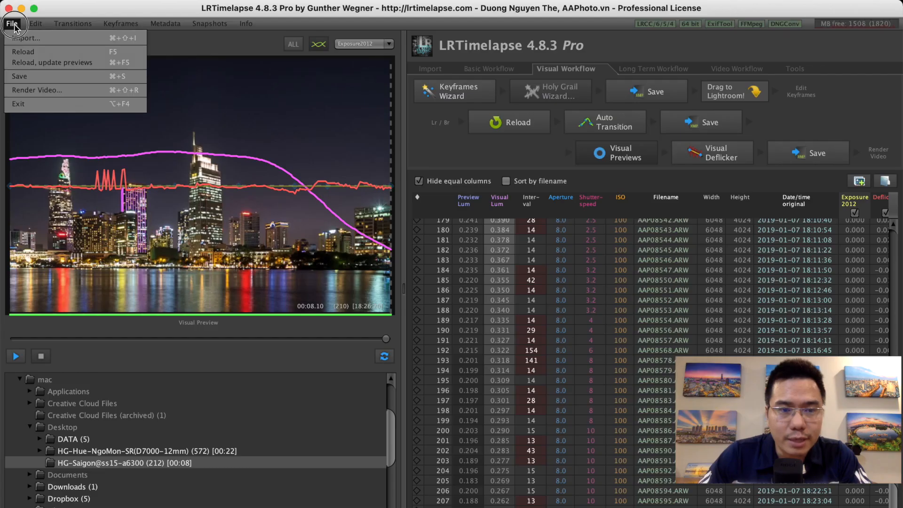
{"action": "left_click", "coordinate": [27, 91]}
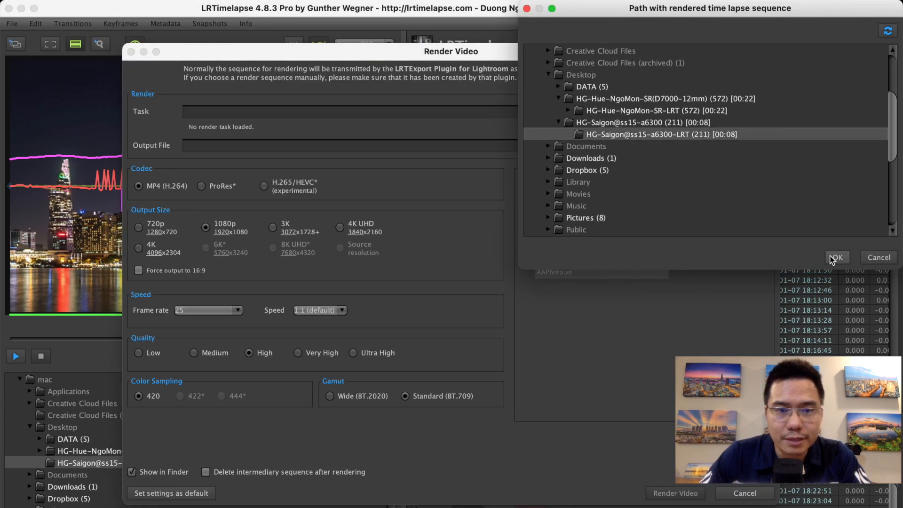
{"action": "left_click", "coordinate": [834, 258]}
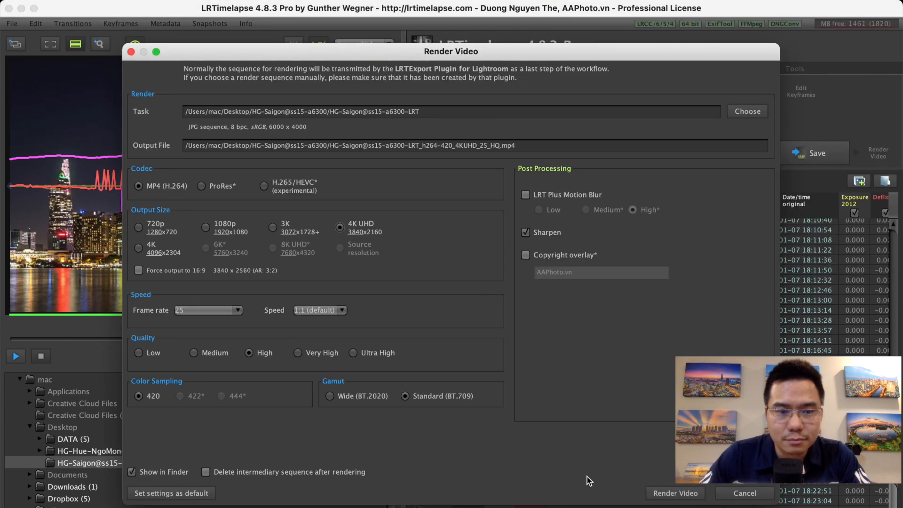
{"action": "left_click", "coordinate": [676, 494]}
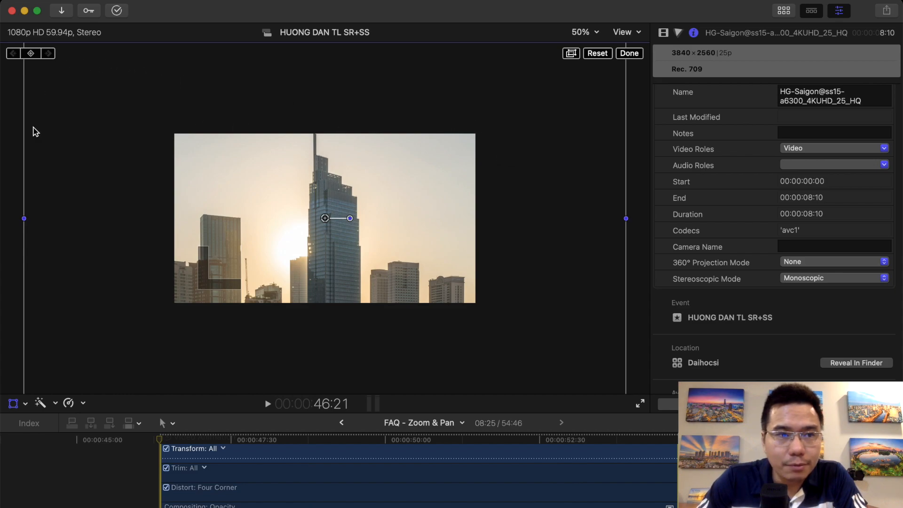
- In Final Cut Pro, keyframe the Saigon clip's scale at 100% at 46:21 and 50% at 47:07, and play back the zoom-out
{"action": "left_click", "coordinate": [664, 33]}
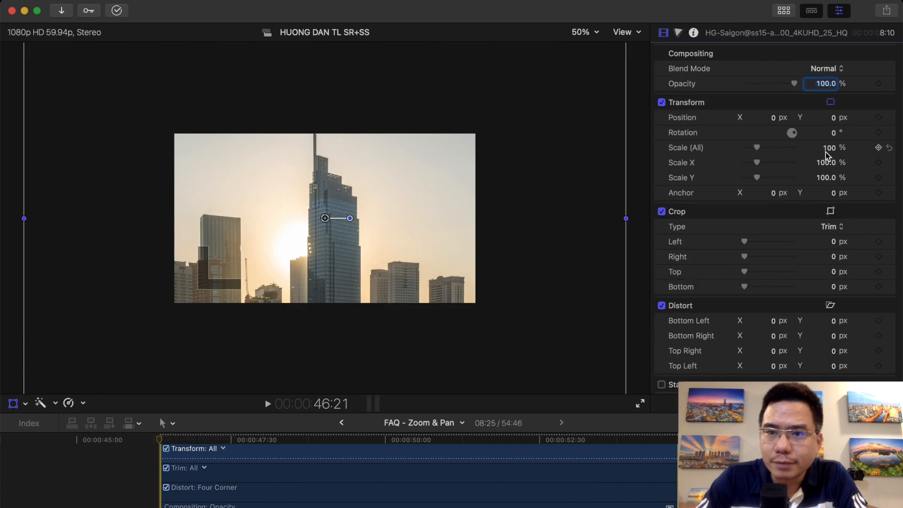
{"action": "left_click_drag", "start_coordinate": [830, 153], "coordinate": [830, 155]}
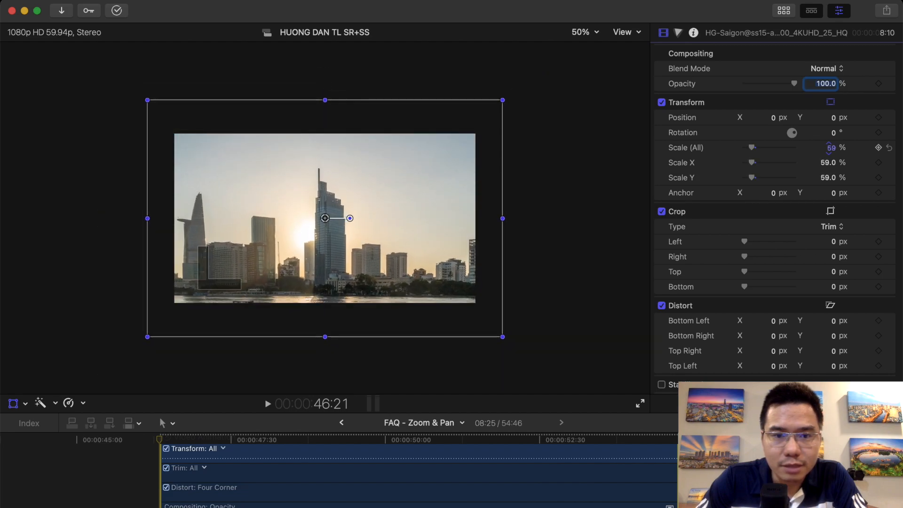
{"action": "key", "text": "super+z"}
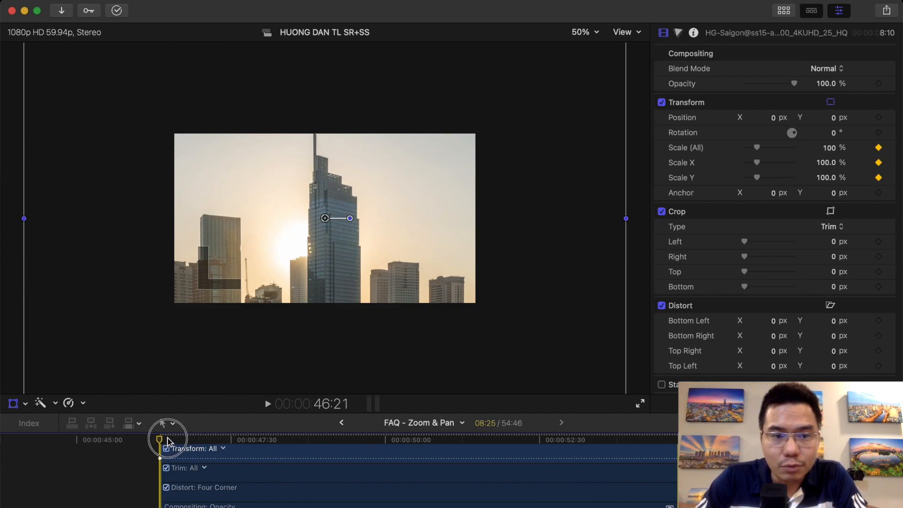
{"action": "left_click_drag", "start_coordinate": [167, 441], "coordinate": [194, 443]}
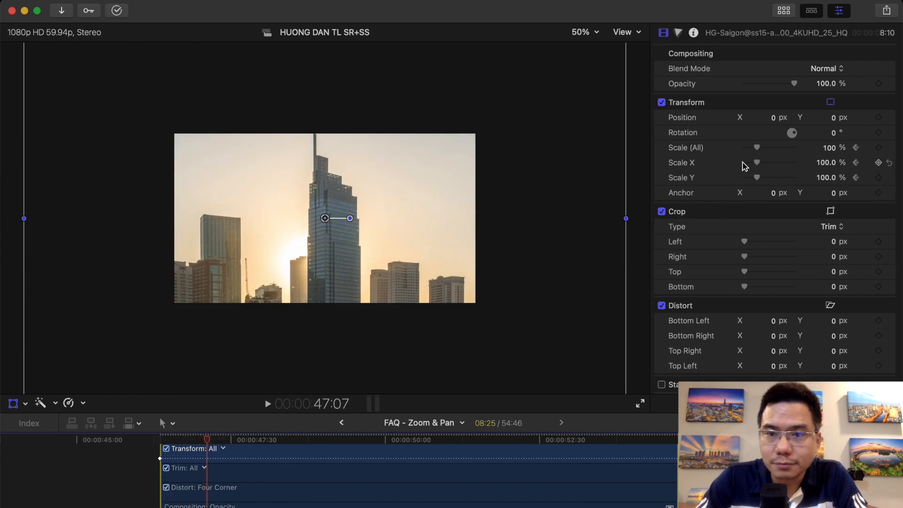
{"action": "left_click_drag", "start_coordinate": [757, 151], "coordinate": [753, 152]}
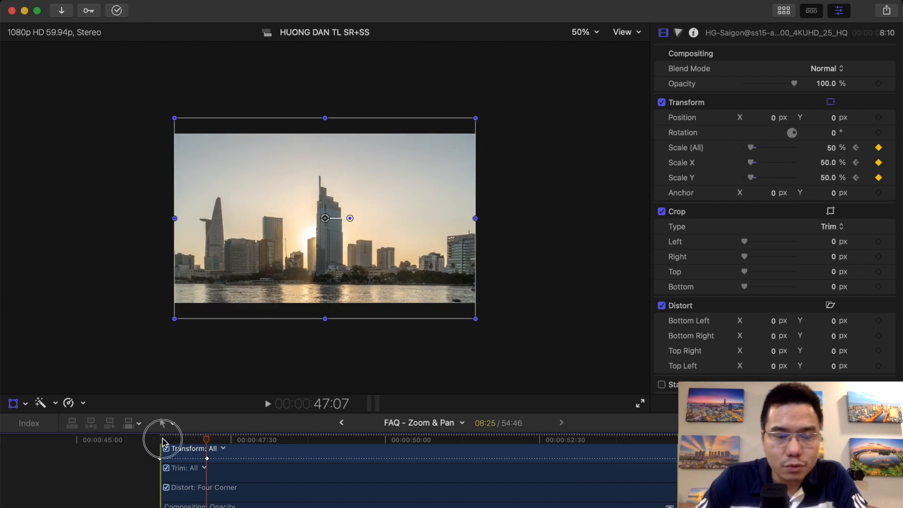
{"action": "left_click", "coordinate": [163, 440]}
{"action": "key", "text": "space"}
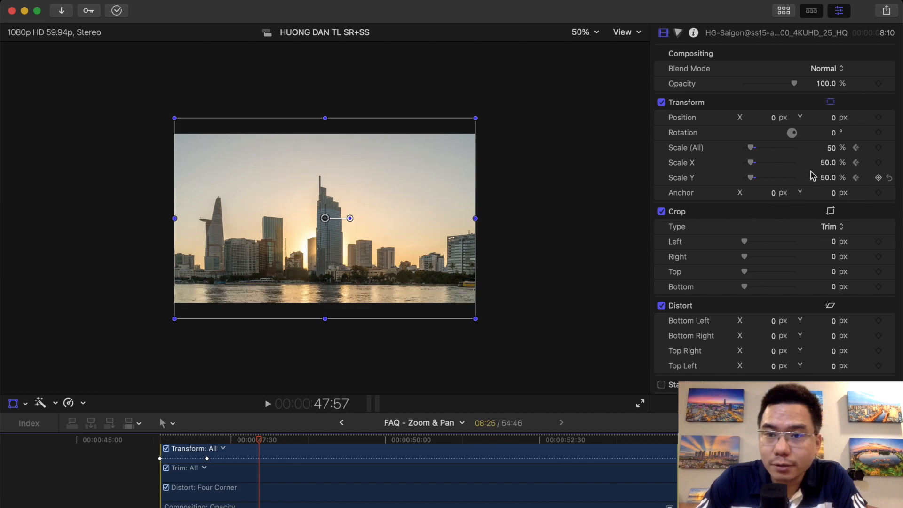
- Add a 95% scale keyframe at 47:57 and play back the zoom-in from 47:07
{"action": "left_click_drag", "start_coordinate": [833, 151], "coordinate": [832, 147]}
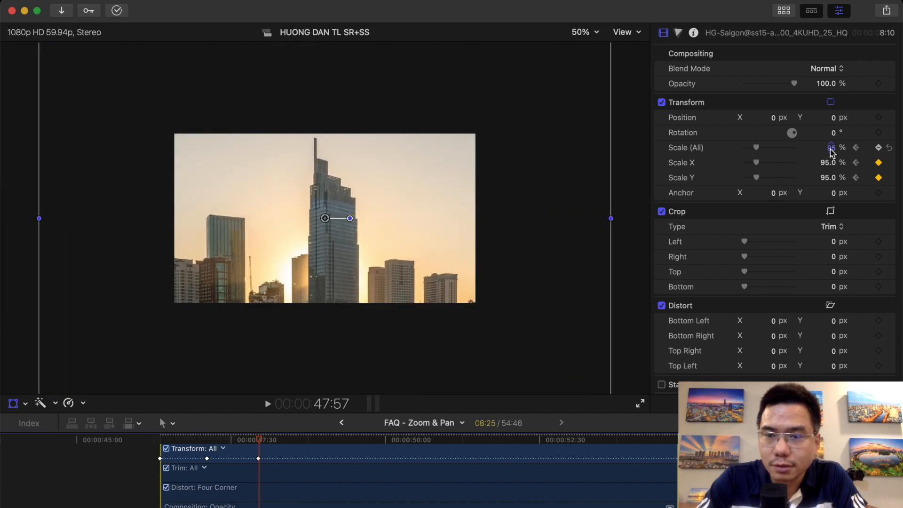
{"action": "left_click", "coordinate": [203, 440]}
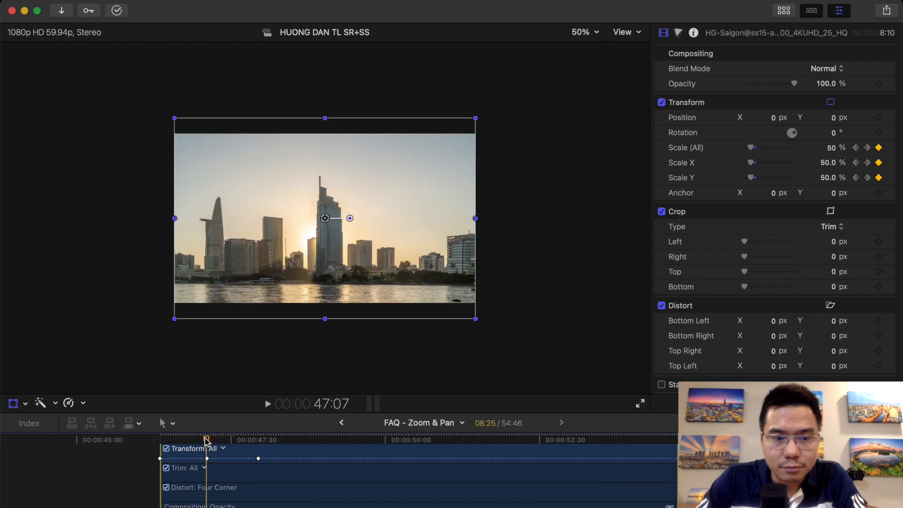
{"action": "key", "text": "space"}
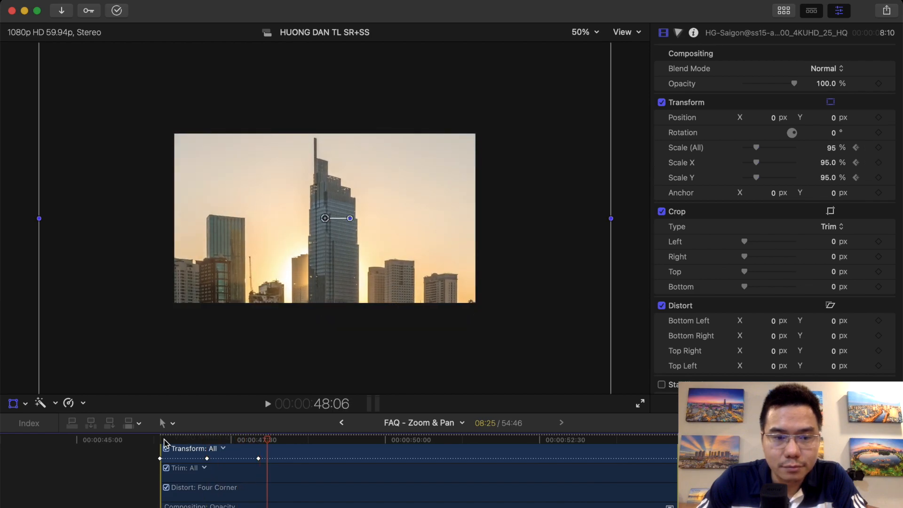
- Play back the Saigon clip's zoom-out and zoom-in from the start of the clip
{"action": "left_click", "coordinate": [160, 440]}
{"action": "key", "text": "space"}
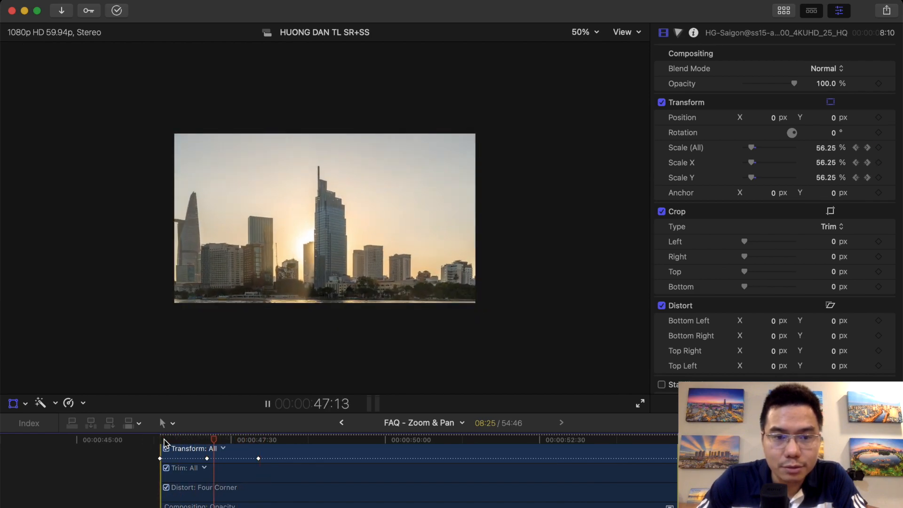
{"action": "key", "text": "space"}
- At 47:57, add a position keyframe at X 275.4 px, Y 73 px and set the scale keyframe to 65%
{"action": "left_click", "coordinate": [262, 440]}
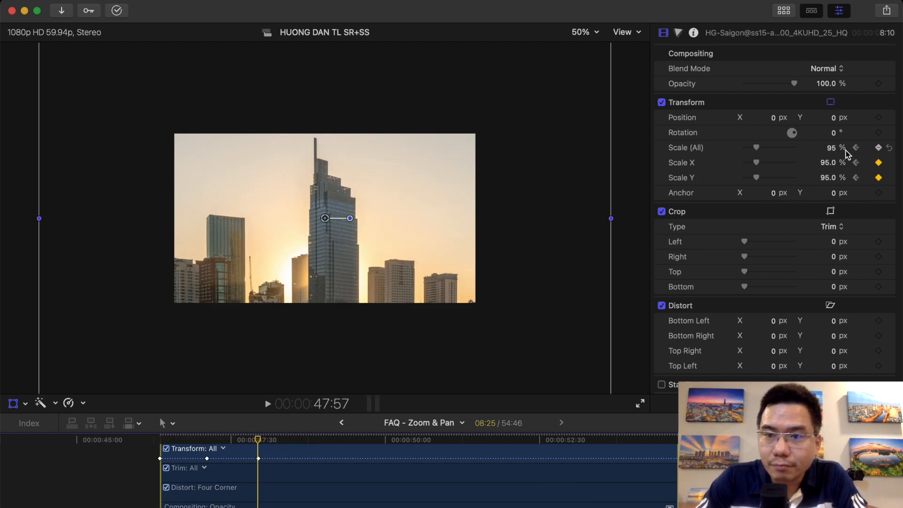
{"action": "left_click", "coordinate": [878, 118]}
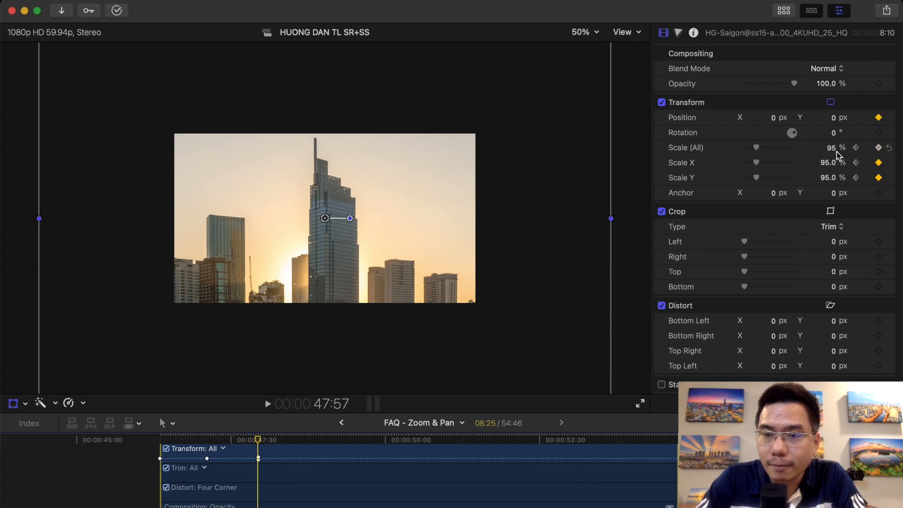
{"action": "left_click_drag", "start_coordinate": [834, 153], "coordinate": [829, 181]}
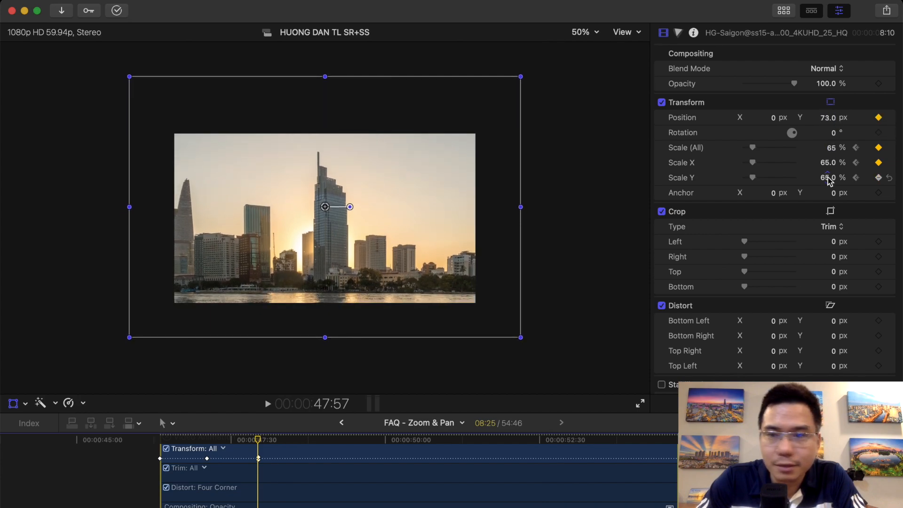
{"action": "left_click_drag", "start_coordinate": [774, 121], "coordinate": [830, 121]}
- Add a position keyframe with X at -250.4 px at 48:51 and play back the horizontal pan from 47:57
{"action": "left_click_drag", "start_coordinate": [258, 439], "coordinate": [314, 440]}
{"action": "left_click_drag", "start_coordinate": [761, 123], "coordinate": [654, 122]}
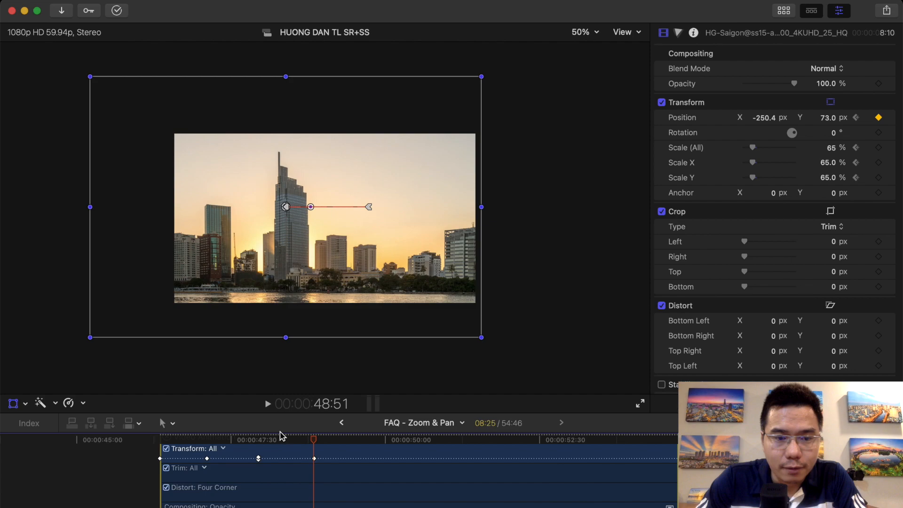
{"action": "left_click", "coordinate": [258, 440]}
{"action": "key", "text": "space"}
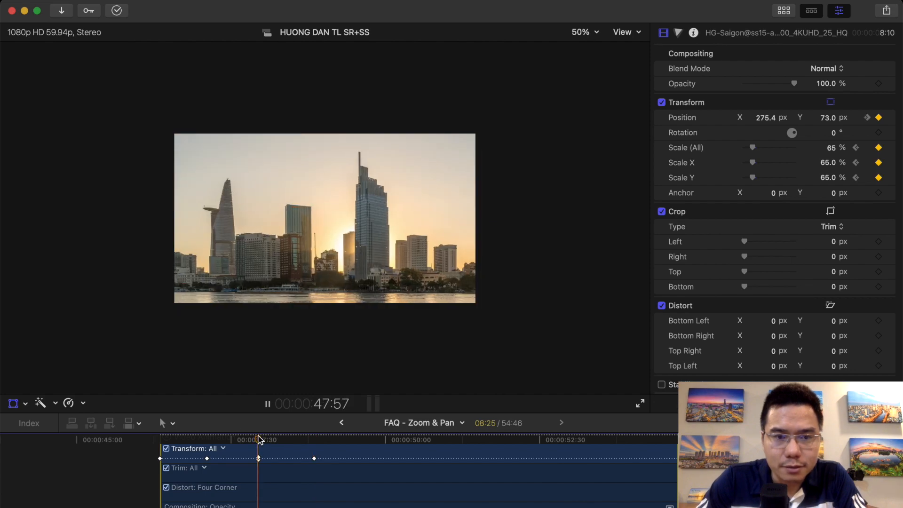
{"action": "key", "text": "space"}
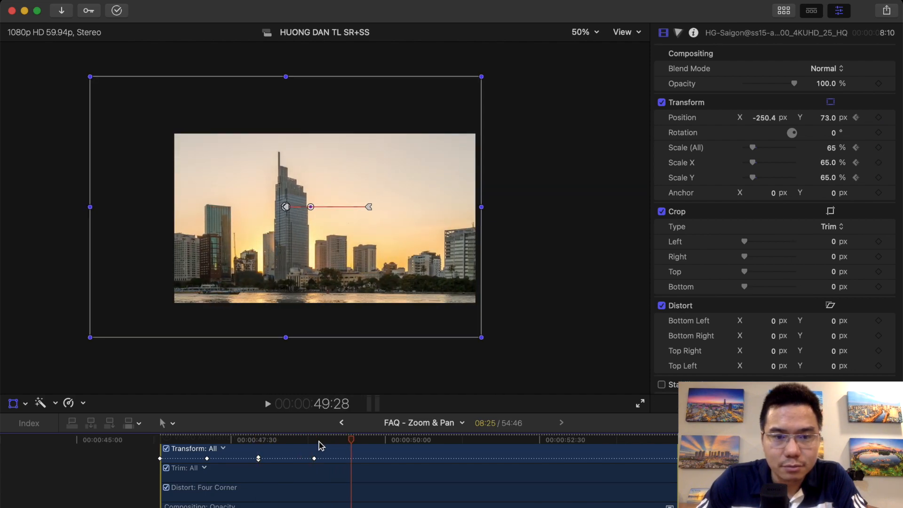